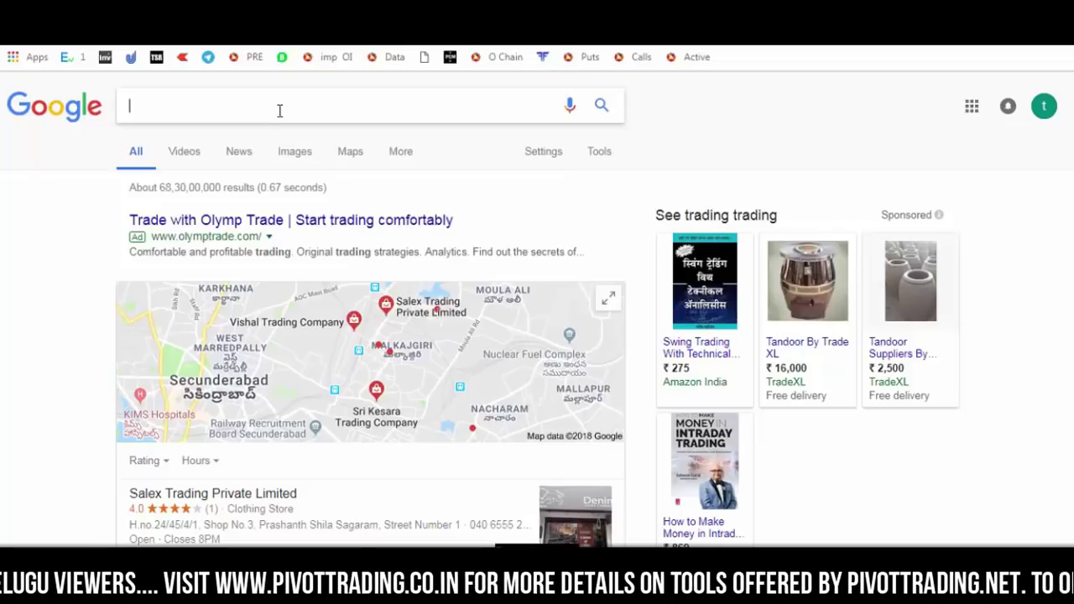
Search Google for "pivottrading" and open the Pivot Trading website from the results
{"action": "type", "text": "trading"}
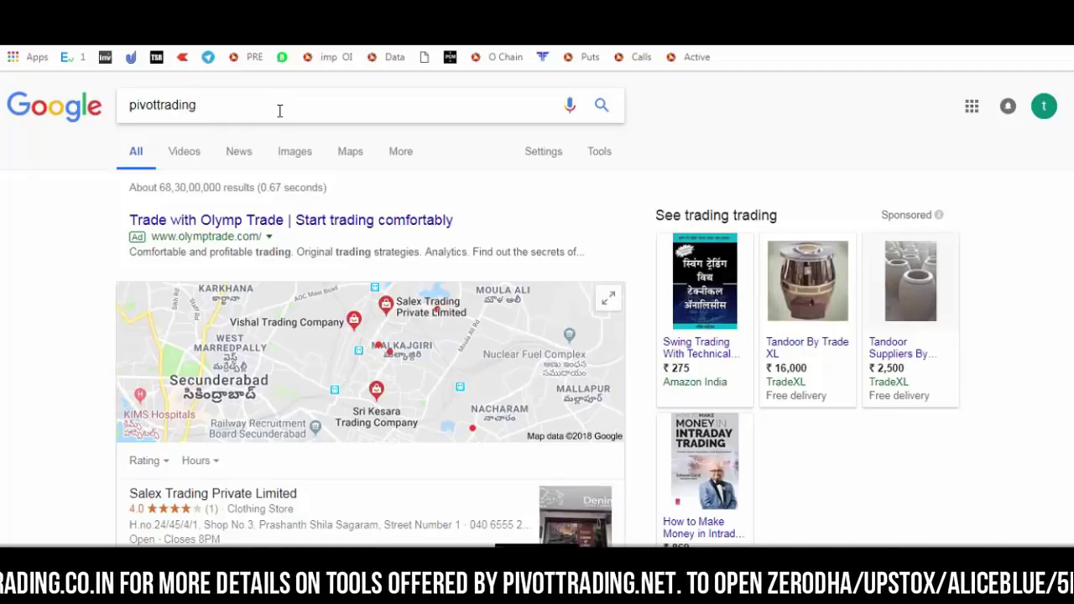
{"action": "key", "text": "Return"}
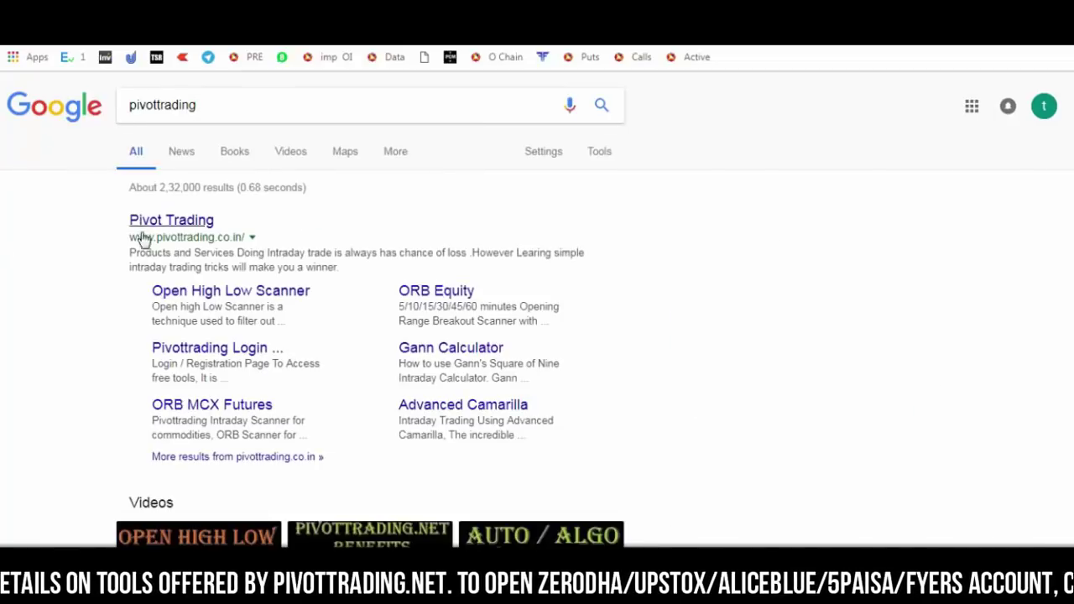
{"action": "left_click", "coordinate": [164, 222]}
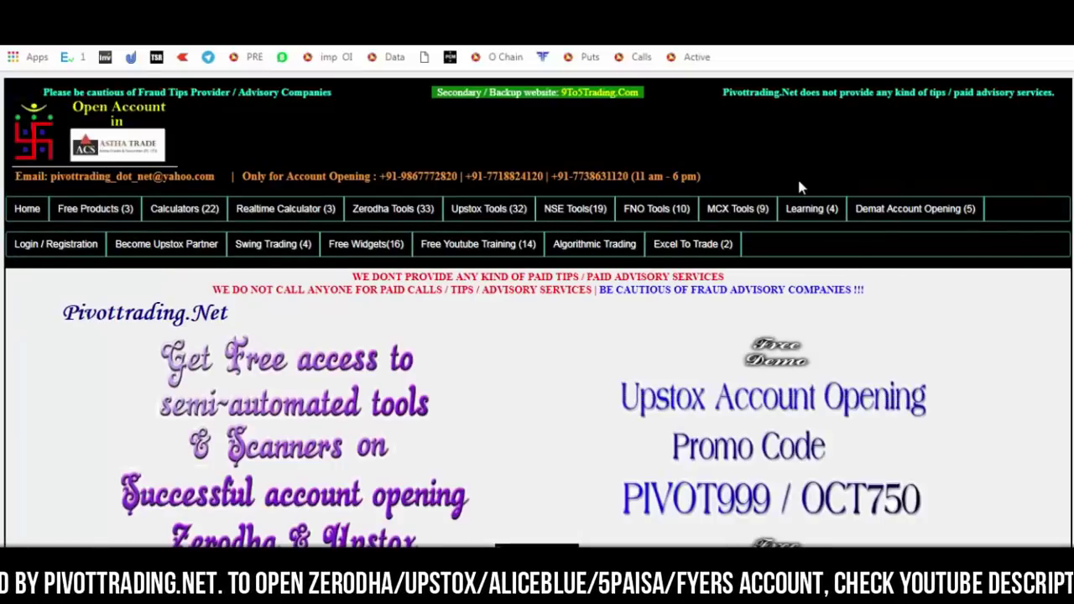
Look over the Pivottrading.Net home page and its lists of Zerodha and Upstox tools
{"action": "mouse_move", "coordinate": [424, 210]}
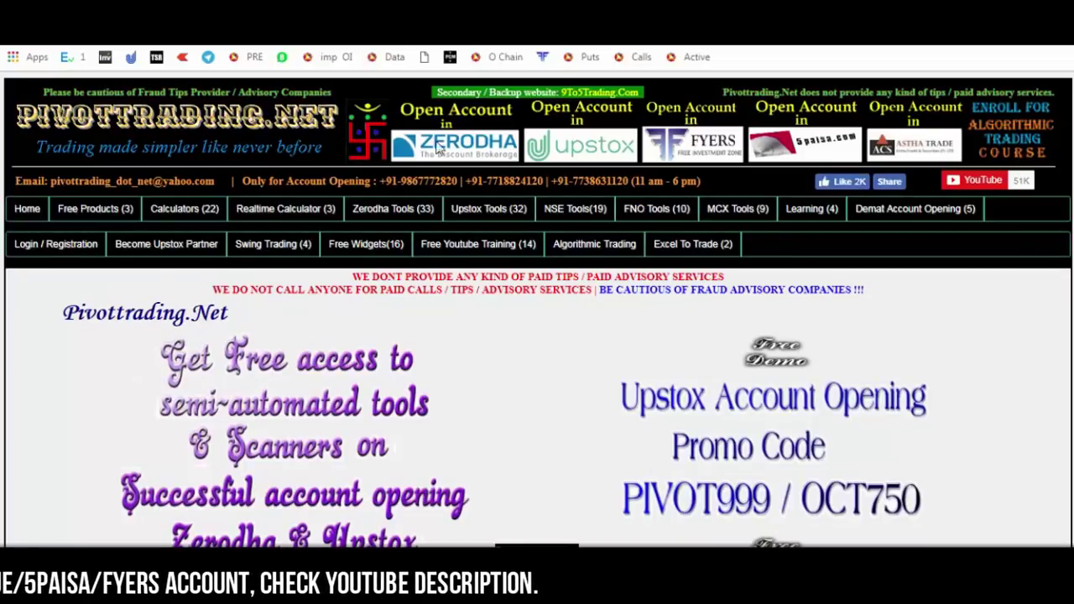
{"action": "left_click_drag", "start_coordinate": [599, 407], "coordinate": [911, 508]}
{"action": "left_click", "coordinate": [998, 467]}
{"action": "scroll", "coordinate": [973, 443], "scroll_direction": "down", "scroll_amount": 2}
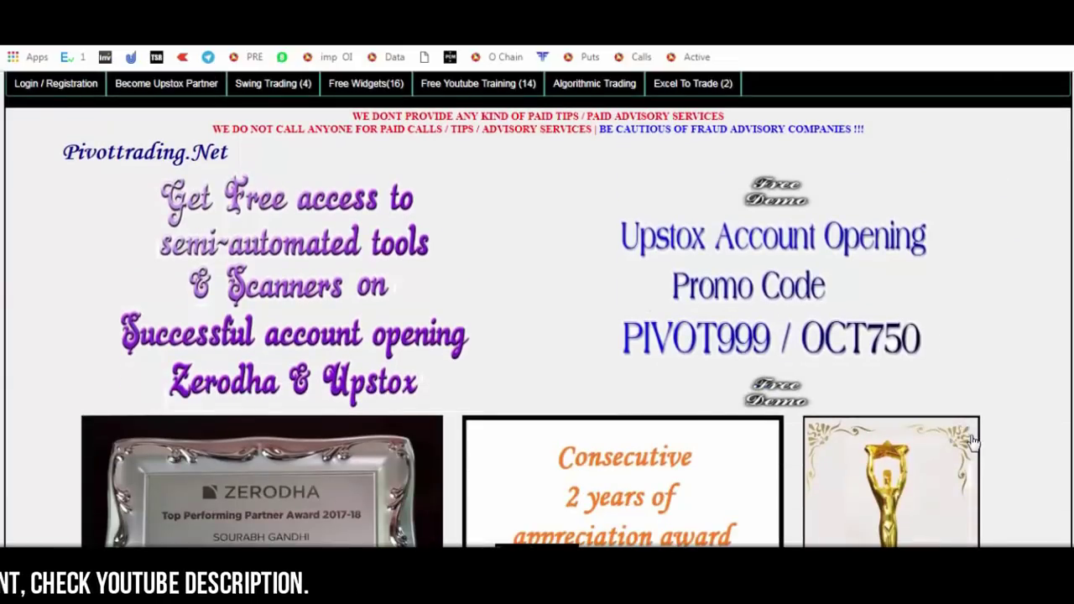
{"action": "scroll", "coordinate": [974, 443], "scroll_direction": "up", "scroll_amount": 2}
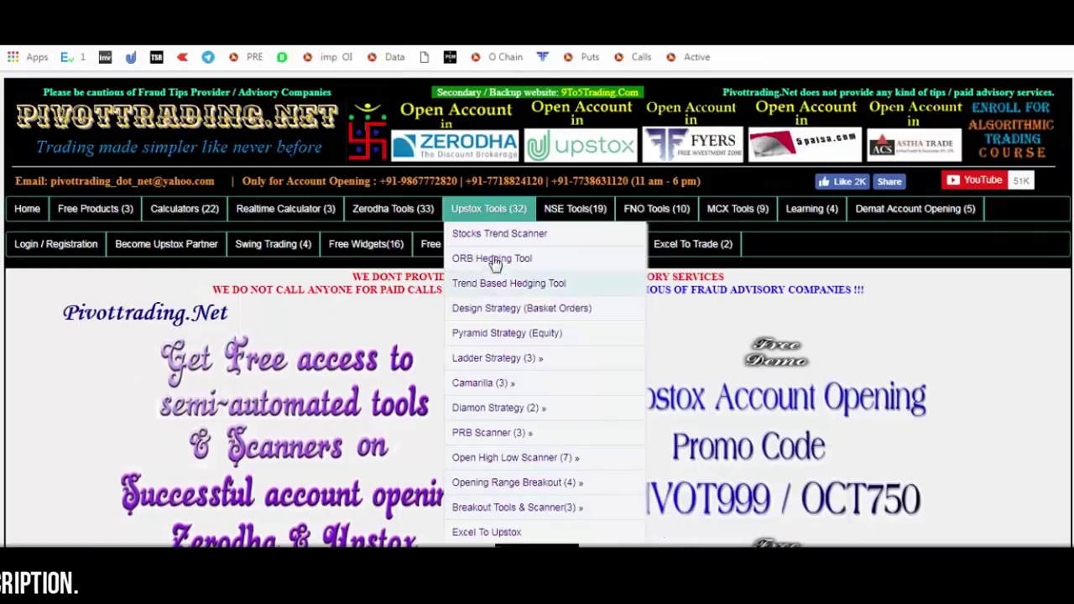
{"action": "mouse_move", "coordinate": [388, 211]}
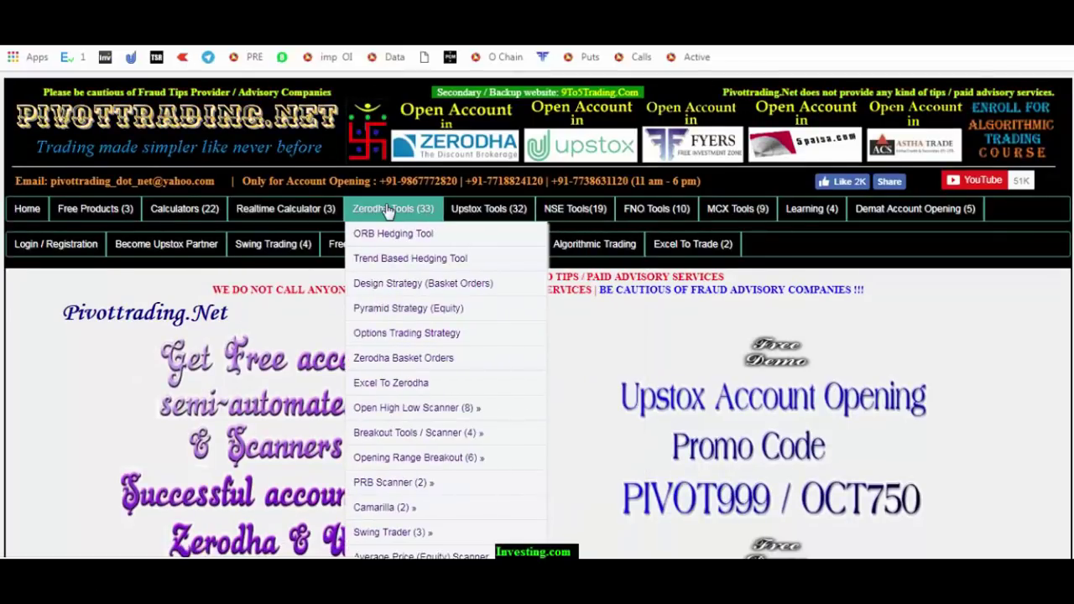
{"action": "mouse_move", "coordinate": [460, 208]}
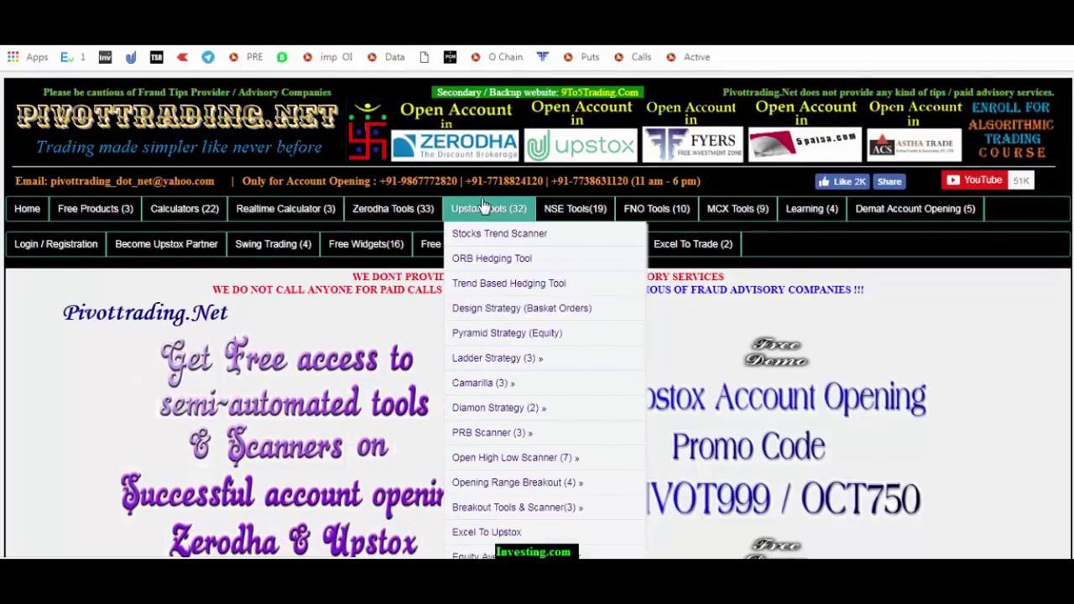
{"action": "mouse_move", "coordinate": [289, 212]}
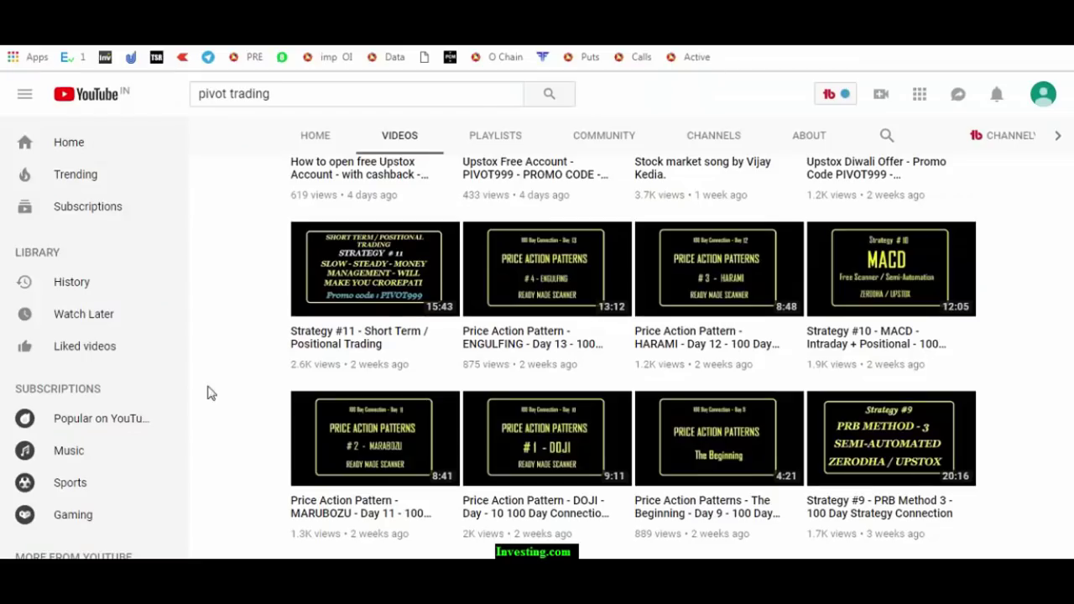
Return to the beginning of the YouTube channel page and switch to the "pivot" workbook in Excel
{"action": "scroll", "coordinate": [238, 394], "scroll_direction": "up", "scroll_amount": 3}
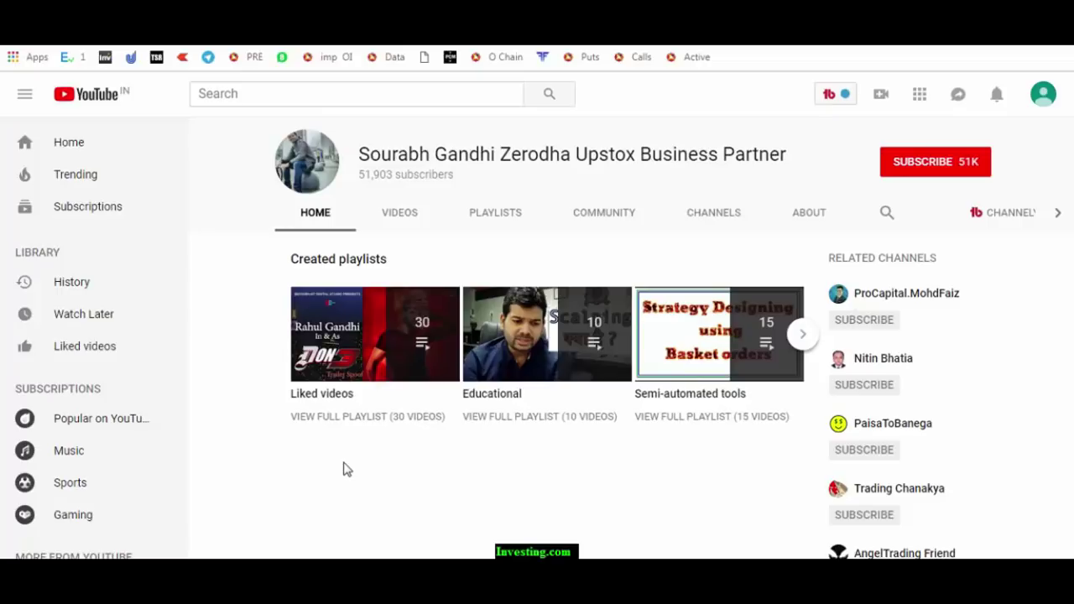
{"action": "mouse_move", "coordinate": [217, 579]}
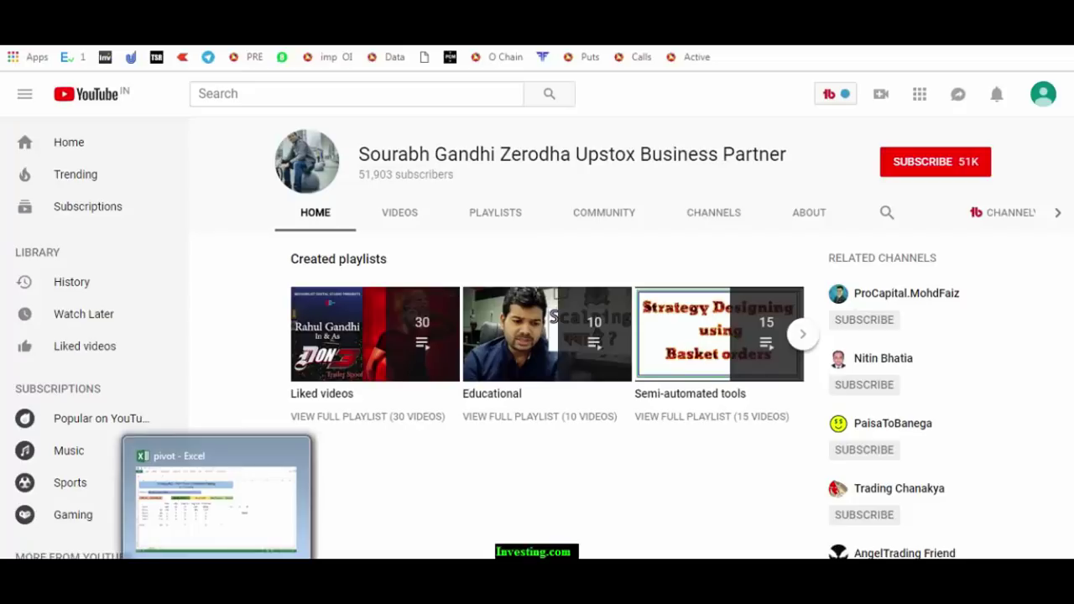
{"action": "left_click", "coordinate": [217, 579]}
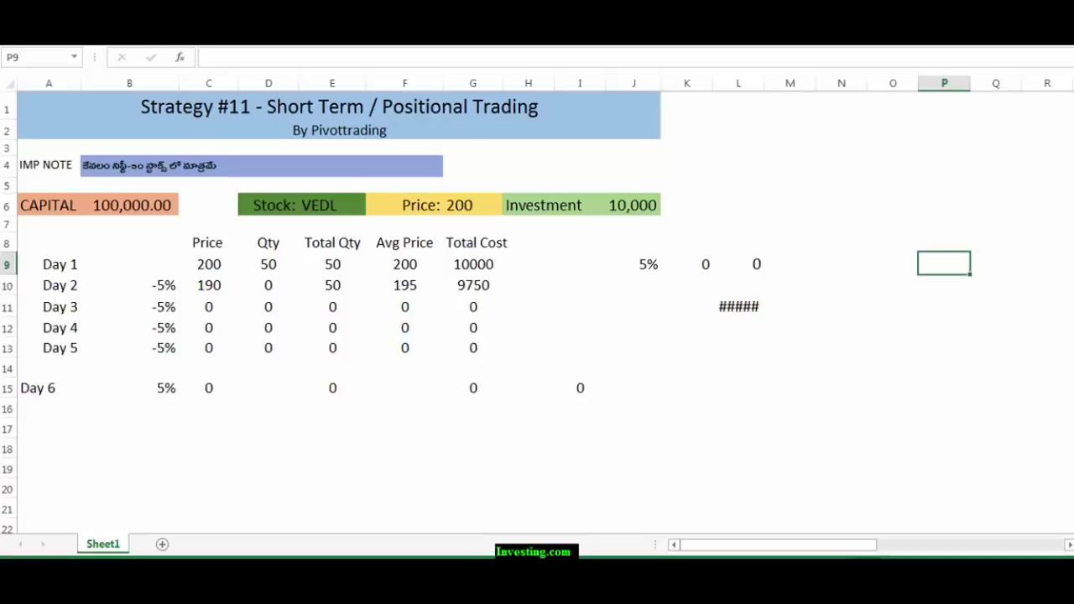
Examine the capital amount and the Strategy #11 - Short Term / Positional Trading title on the sheet
{"action": "left_click", "coordinate": [124, 215]}
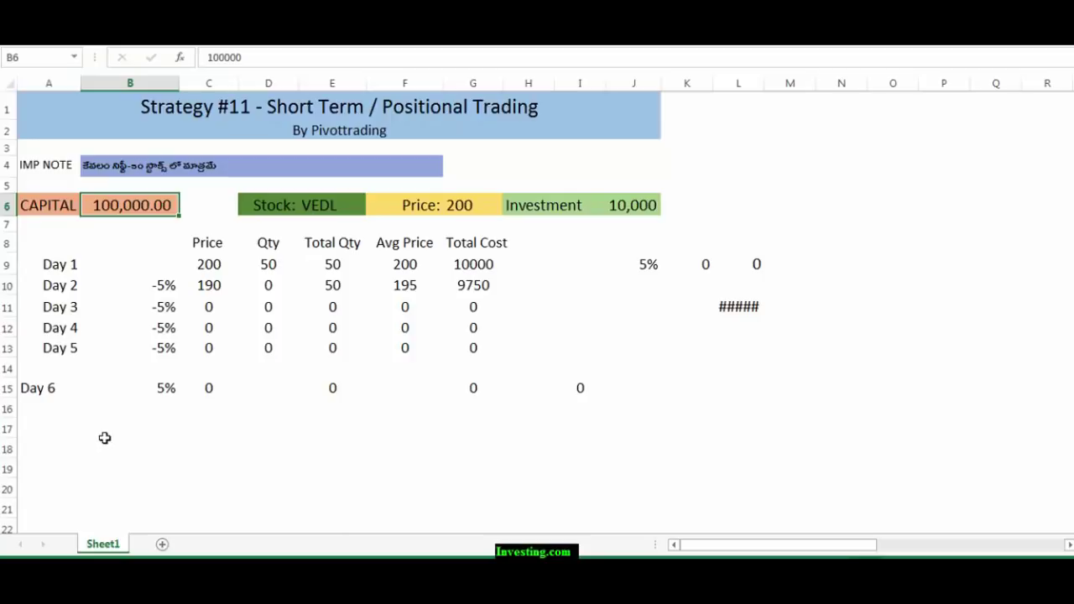
{"action": "left_click", "coordinate": [106, 449]}
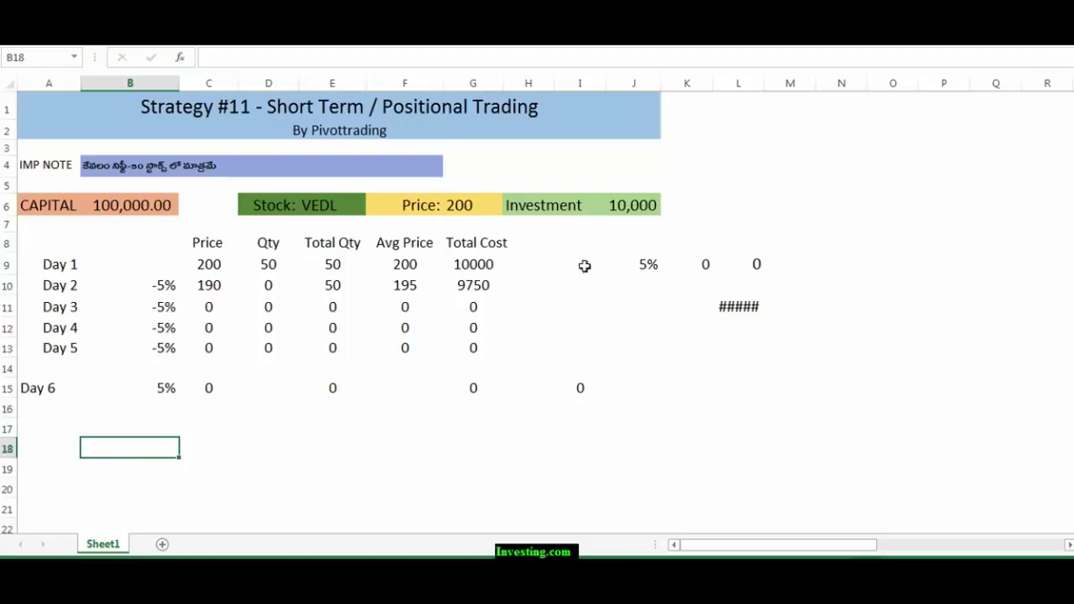
{"action": "left_click", "coordinate": [438, 106]}
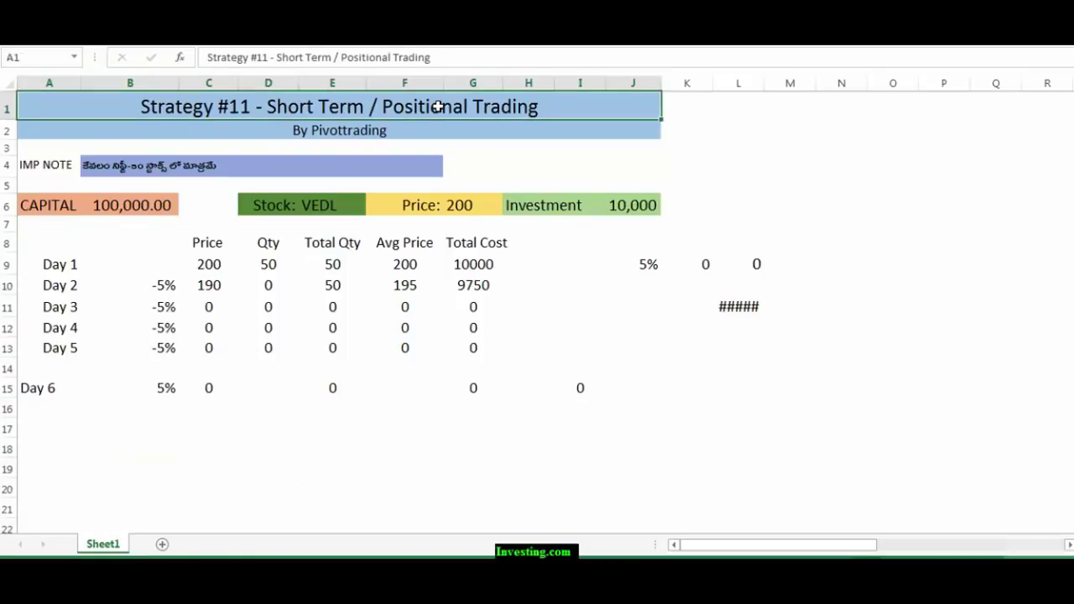
{"action": "left_click", "coordinate": [878, 167]}
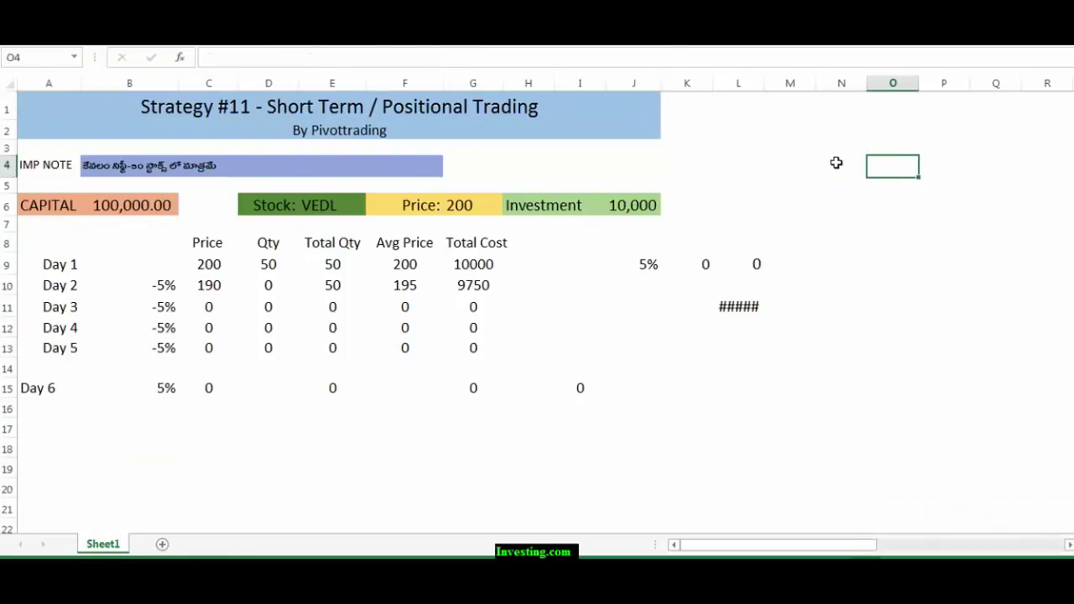
{"action": "left_click", "coordinate": [741, 113]}
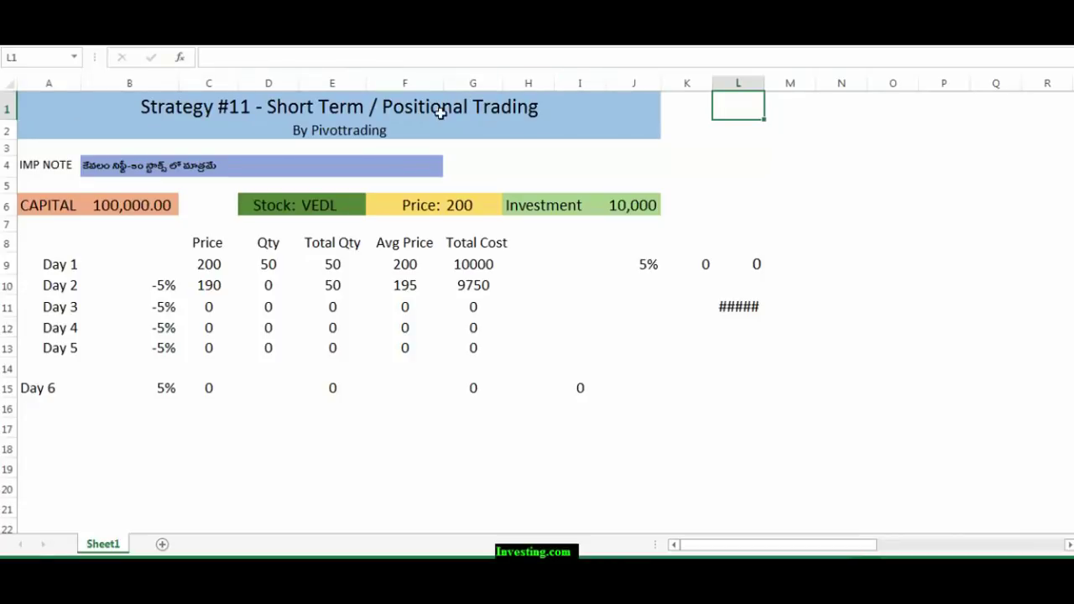
{"action": "left_click", "coordinate": [221, 487]}
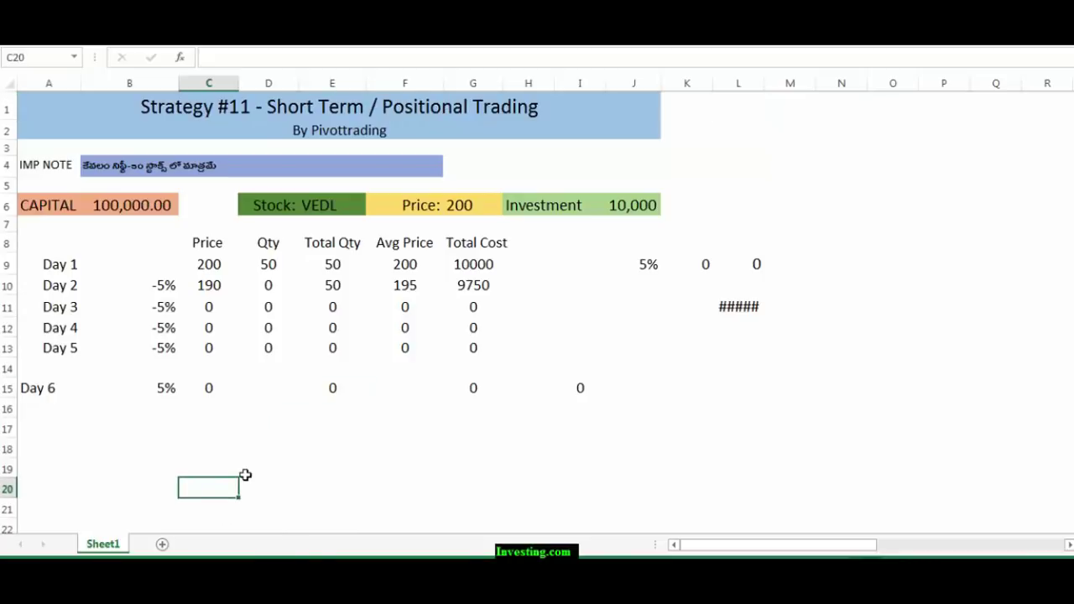
Read the important note in row 4 about which stocks the strategy applies to
{"action": "left_click", "coordinate": [116, 166]}
{"action": "left_click_drag", "start_coordinate": [116, 166], "coordinate": [149, 166]}
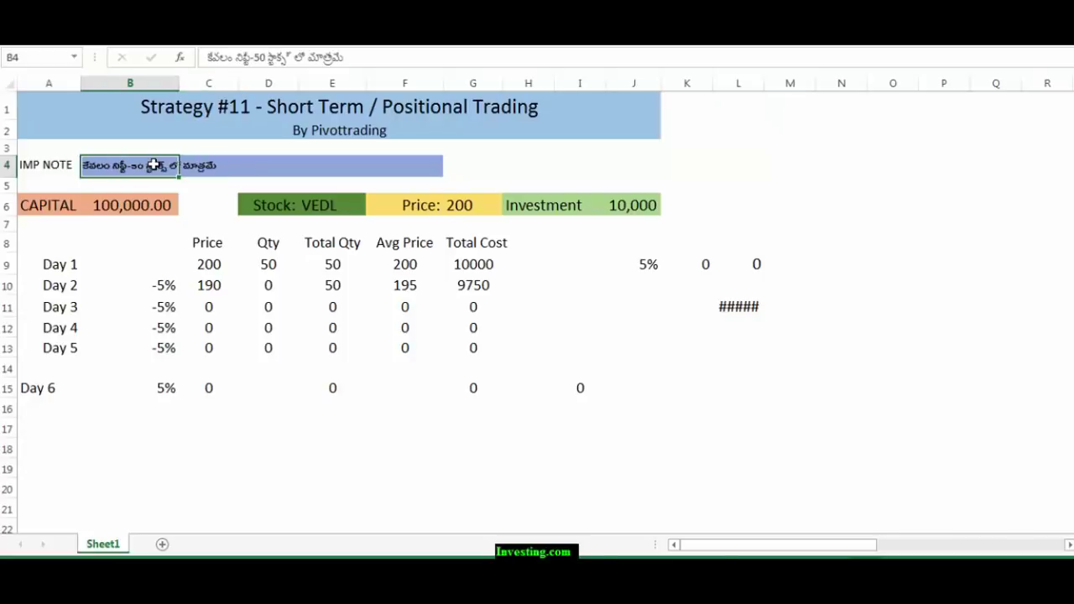
{"action": "left_click", "coordinate": [185, 167]}
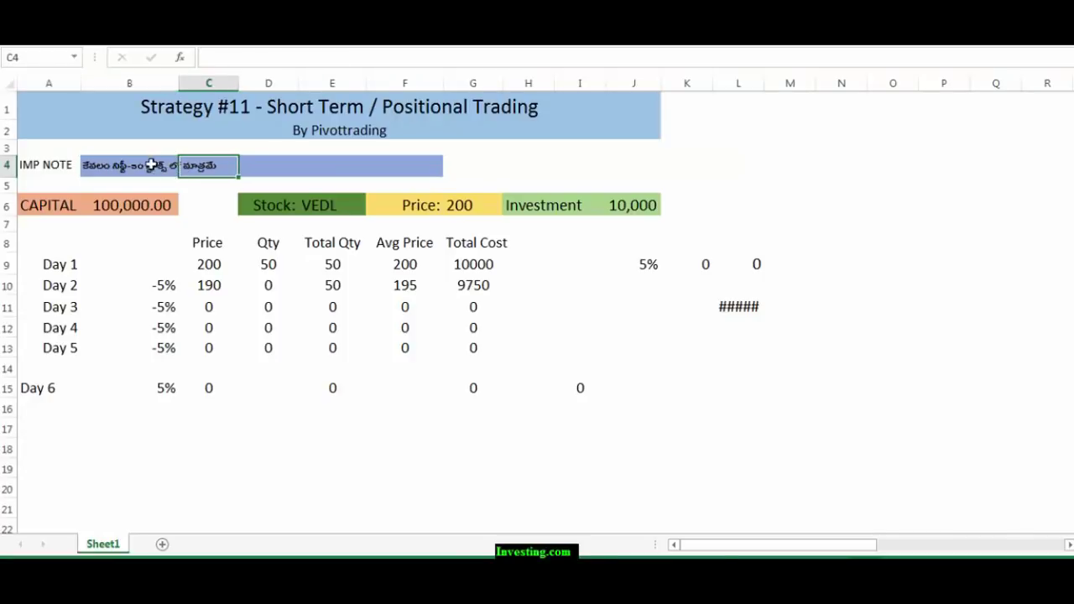
{"action": "left_click", "coordinate": [144, 165]}
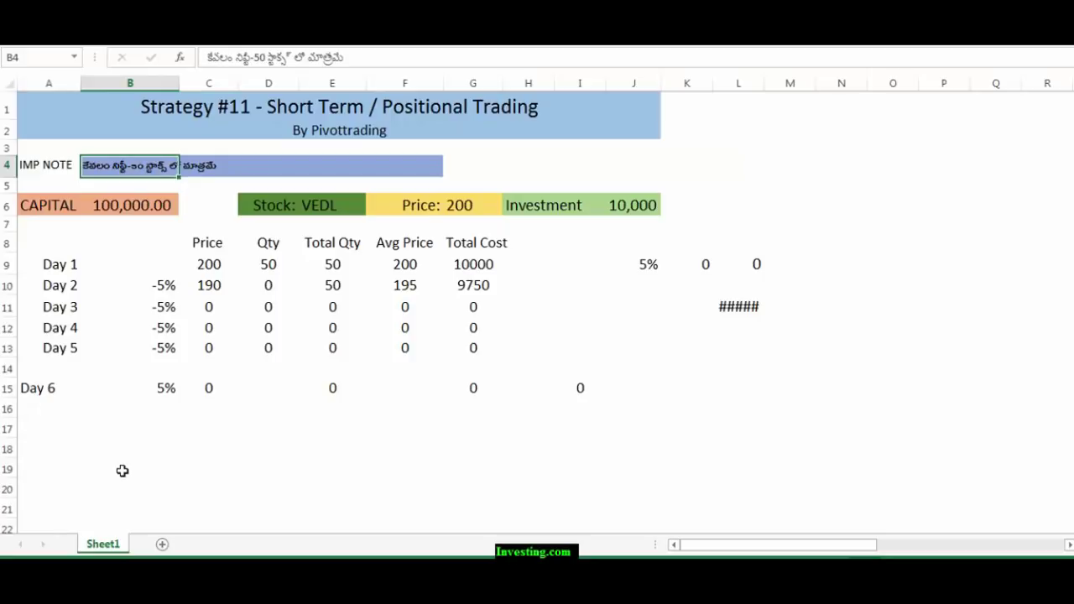
{"action": "left_click", "coordinate": [127, 474]}
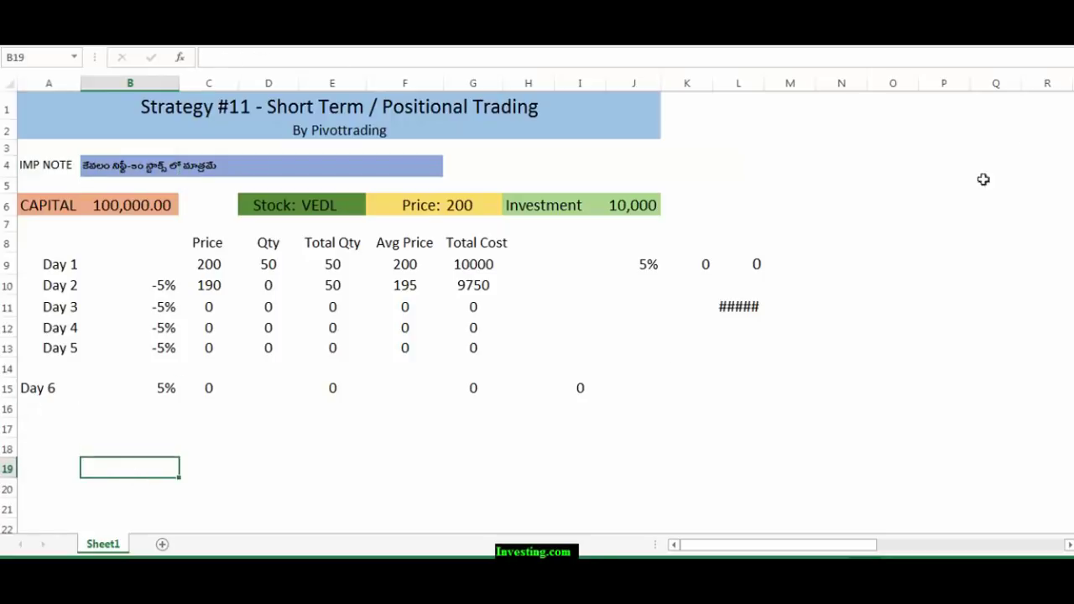
{"action": "left_click", "coordinate": [479, 173]}
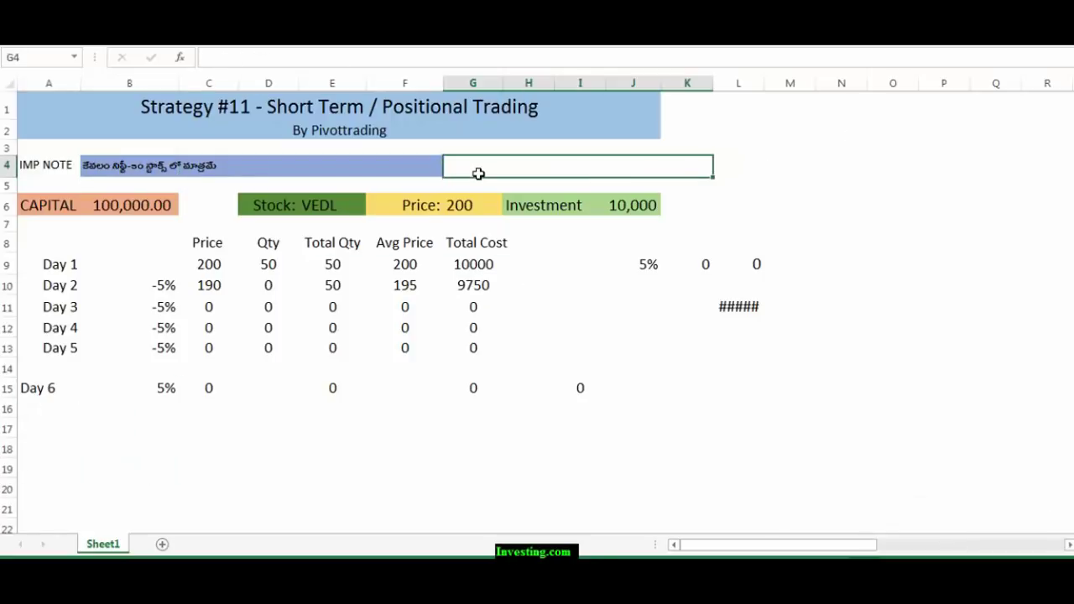
{"action": "double_click", "coordinate": [478, 173]}
{"action": "left_click", "coordinate": [200, 463]}
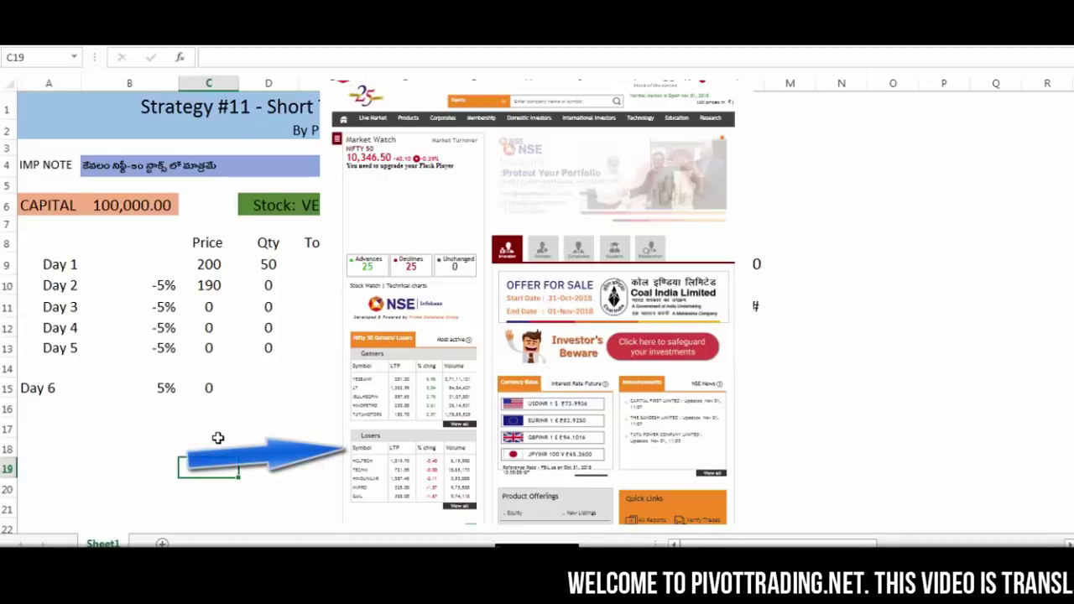
Enter the label "Top loser" in cell B18
{"action": "left_click", "coordinate": [137, 442]}
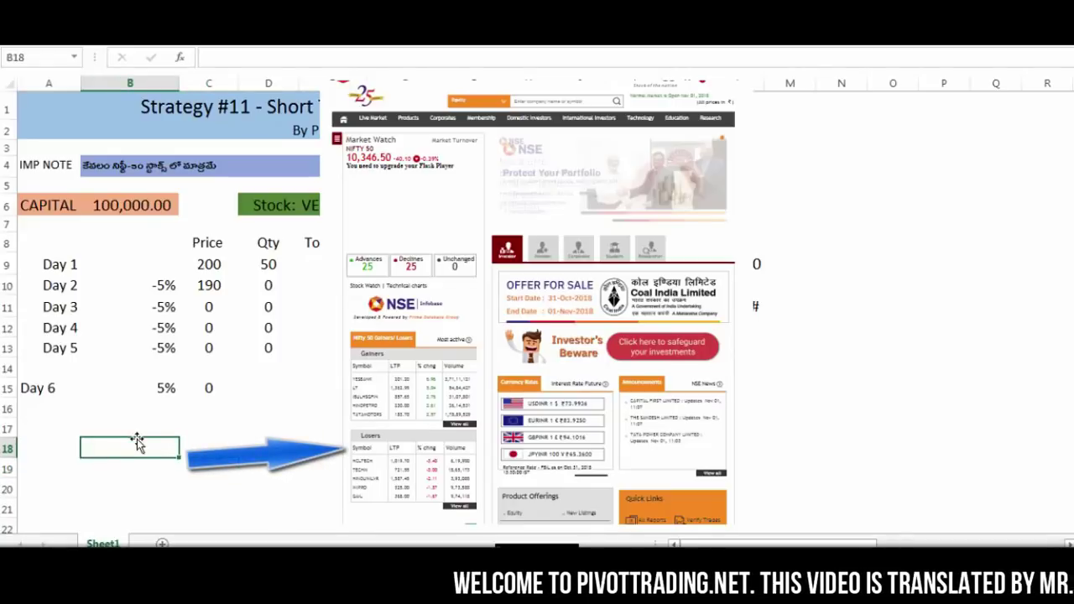
{"action": "type", "text": "Top l"}
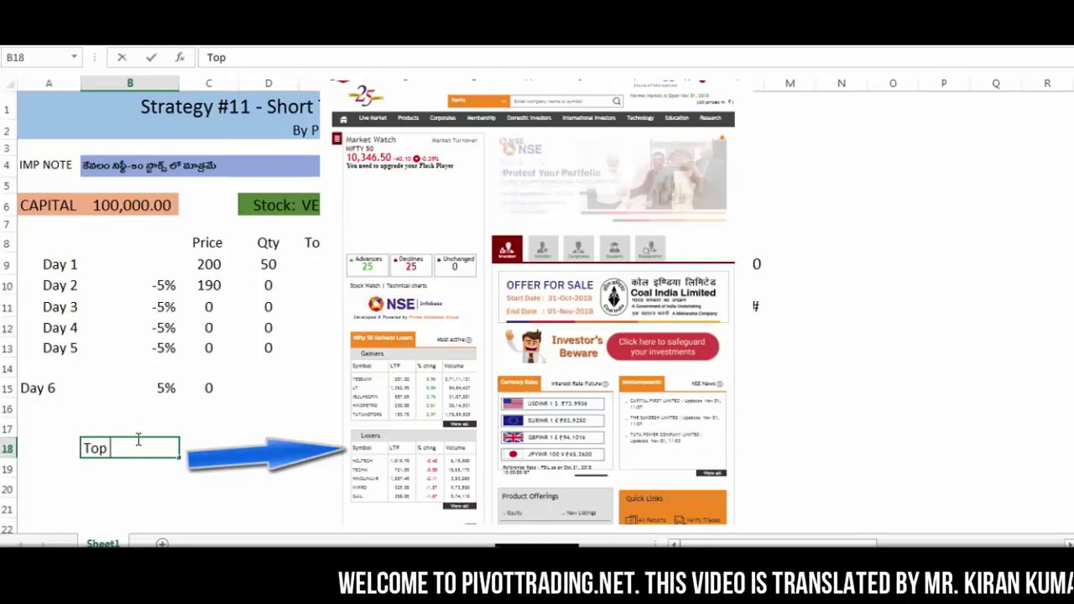
{"action": "type", "text": "oser"}
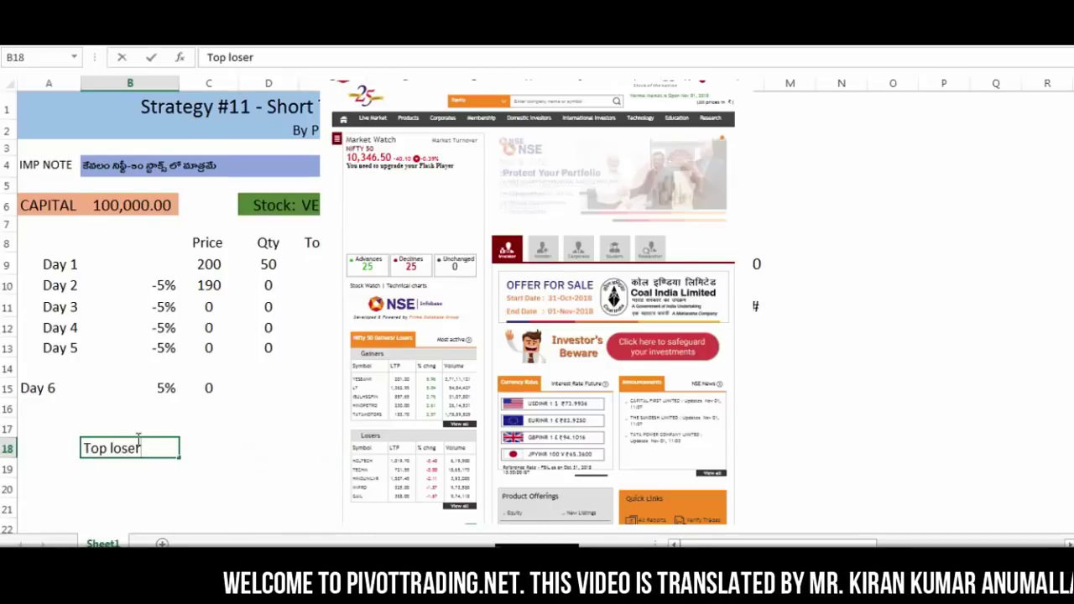
{"action": "left_click", "coordinate": [131, 491]}
{"action": "left_click", "coordinate": [144, 451]}
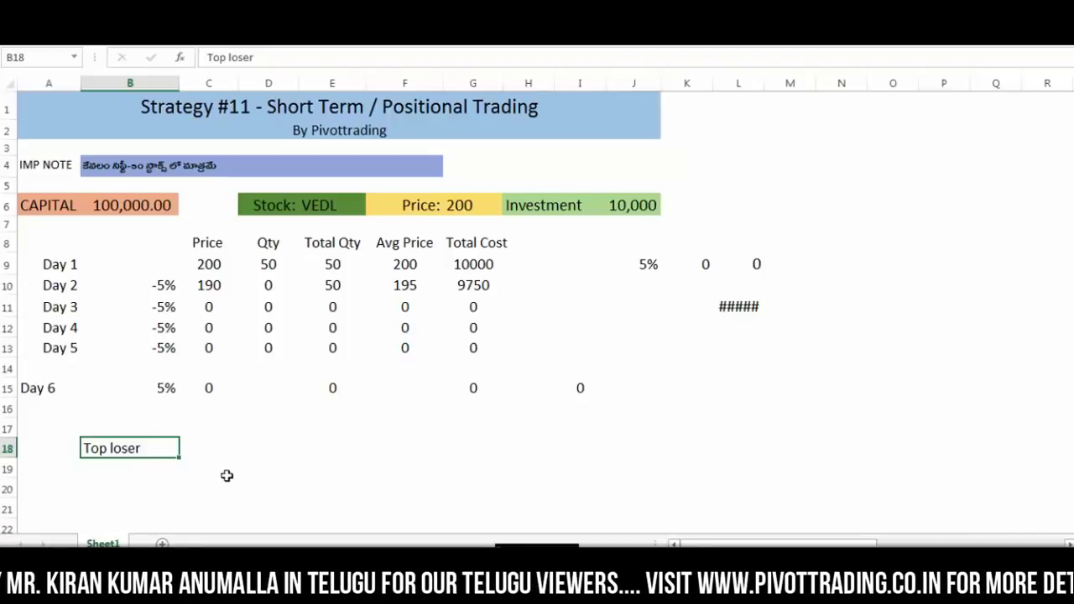
Review the capital, investment, stock and price in row 6, and the Day 1 price, quantity and average price
{"action": "left_click", "coordinate": [133, 205]}
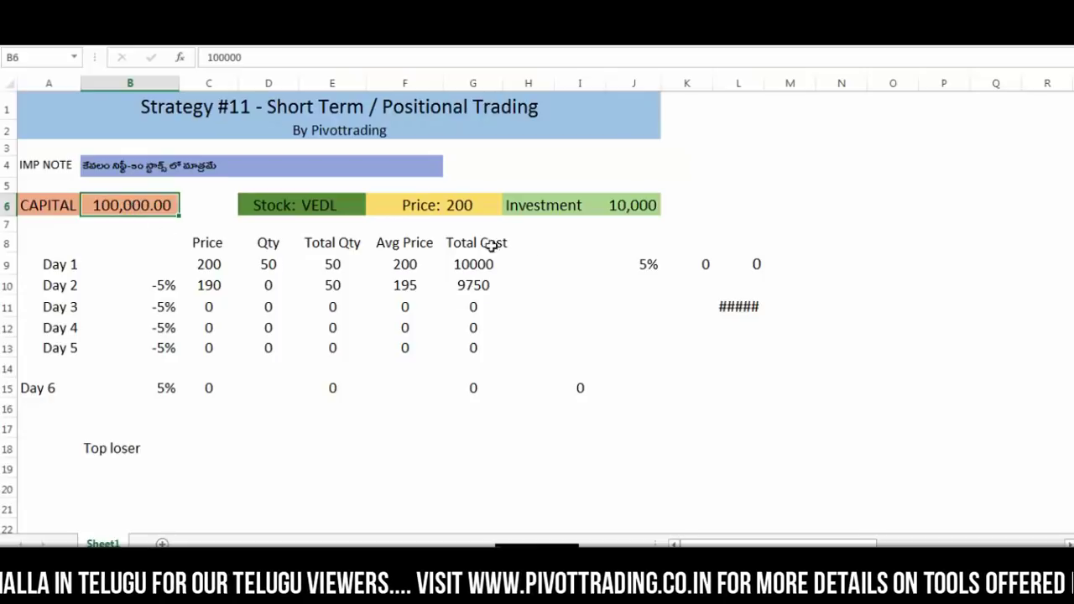
{"action": "left_click", "coordinate": [634, 206]}
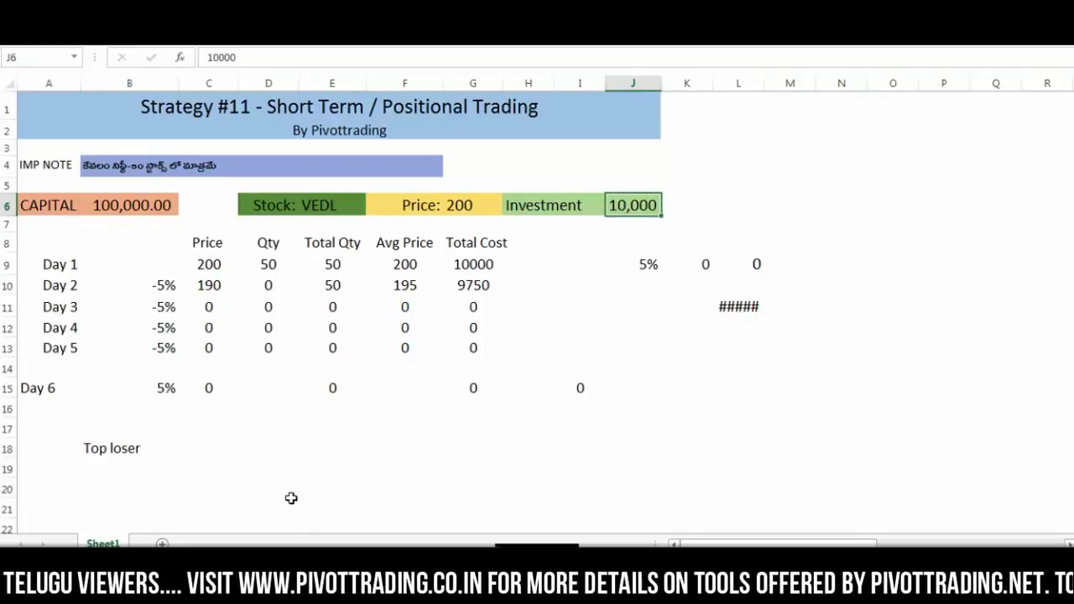
{"action": "left_click", "coordinate": [320, 204]}
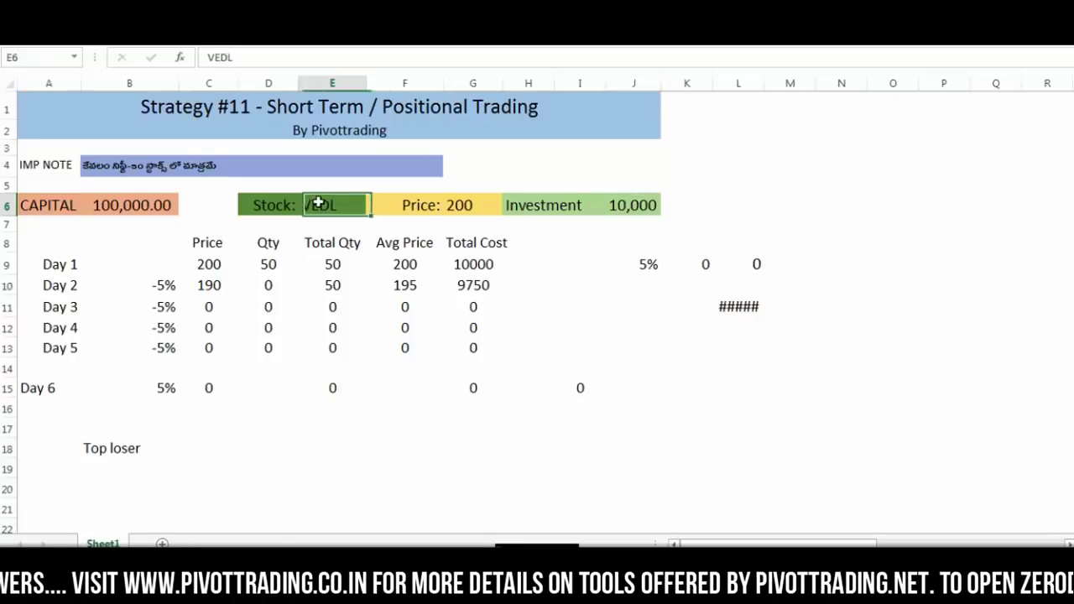
{"action": "left_click", "coordinate": [466, 216]}
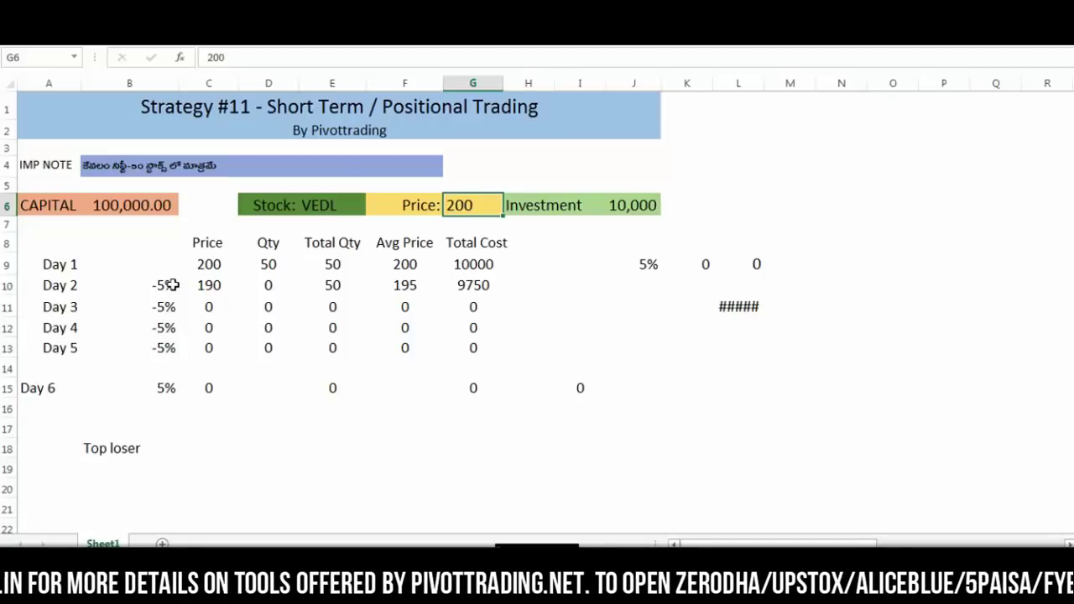
{"action": "left_click", "coordinate": [219, 263]}
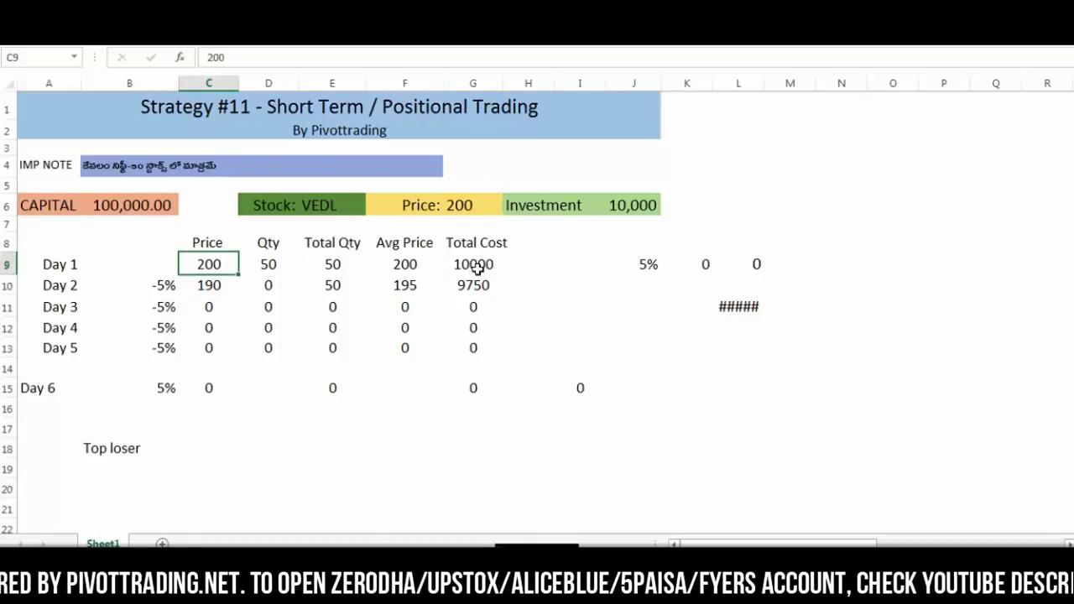
{"action": "left_click", "coordinate": [274, 264]}
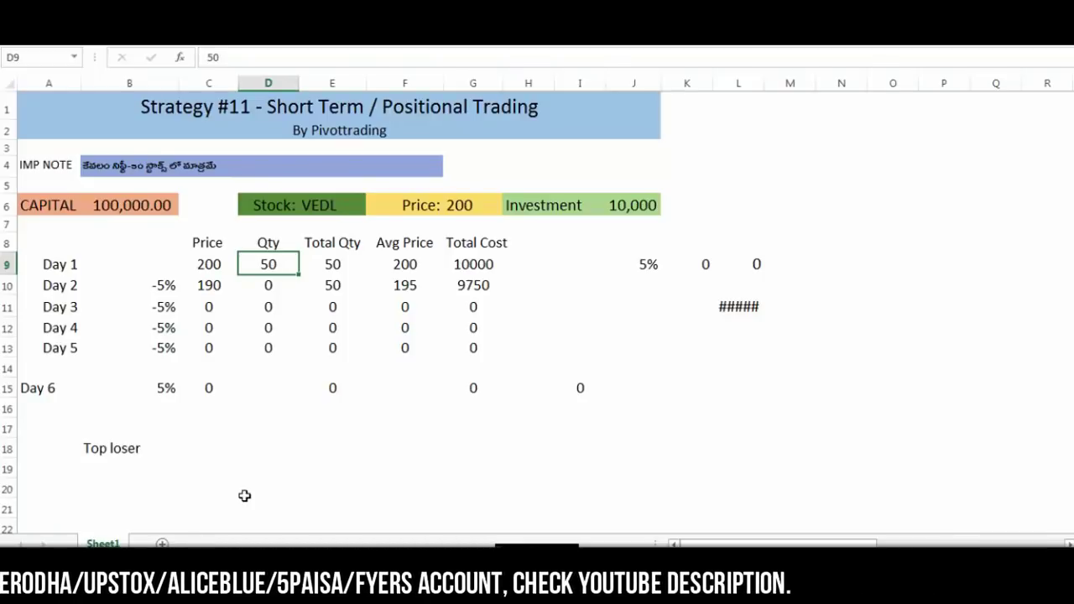
{"action": "left_click", "coordinate": [398, 265]}
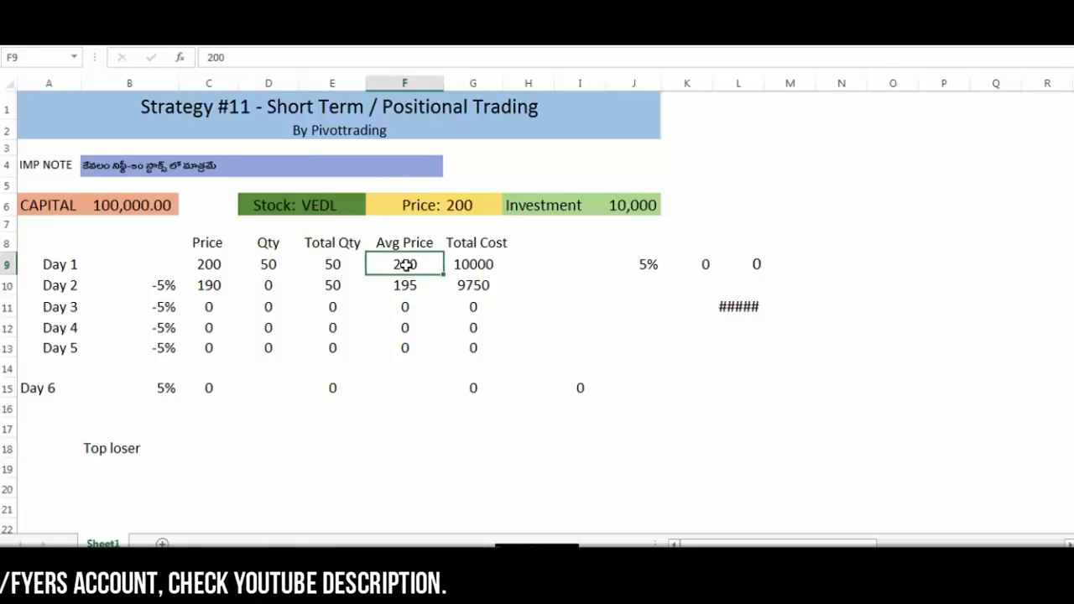
Enter 205 as the Day 1 selling price in K9 and check the resulting profit in L11
{"action": "left_click", "coordinate": [220, 266]}
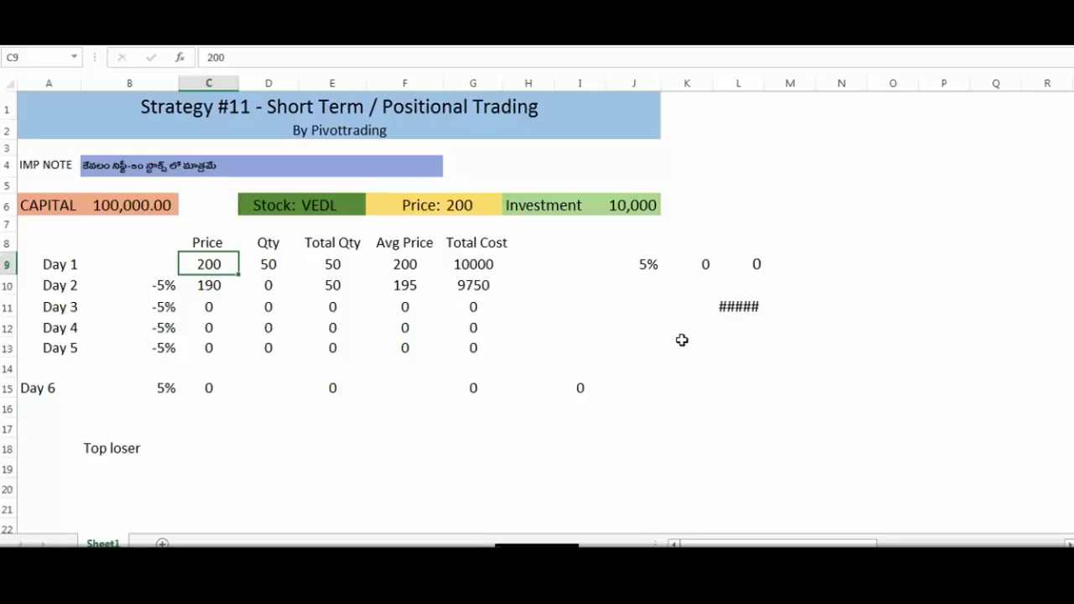
{"action": "left_click", "coordinate": [704, 264]}
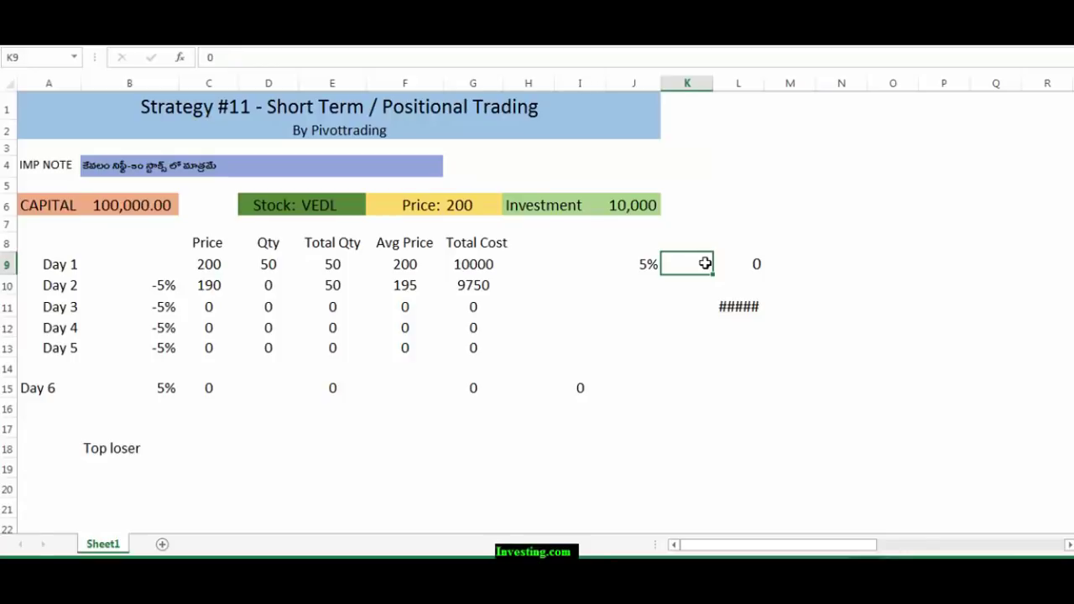
{"action": "type", "text": "205"}
{"action": "left_click", "coordinate": [697, 400]}
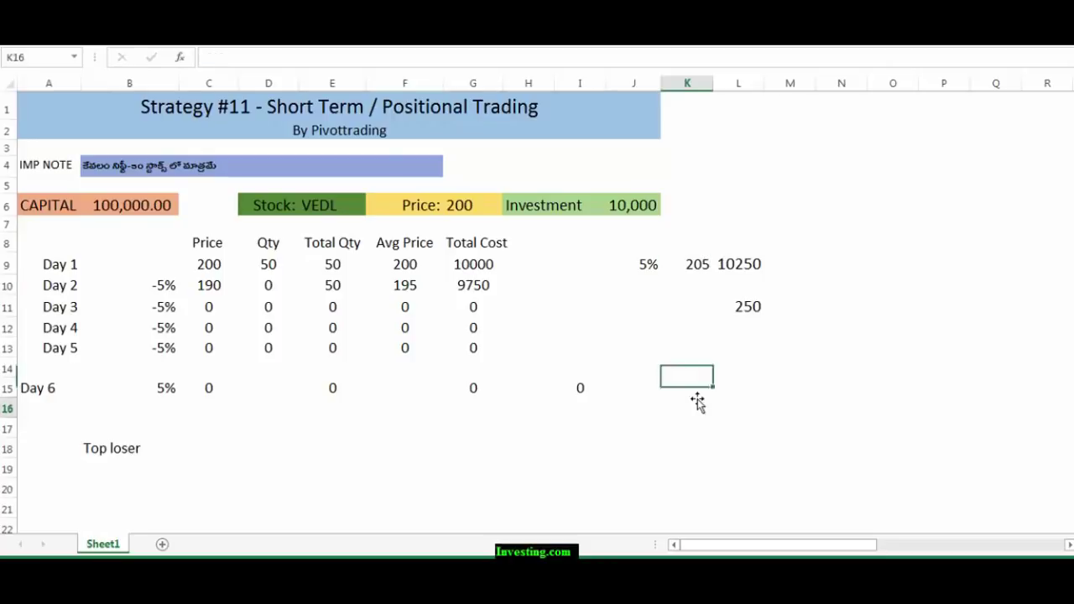
{"action": "left_click", "coordinate": [750, 305]}
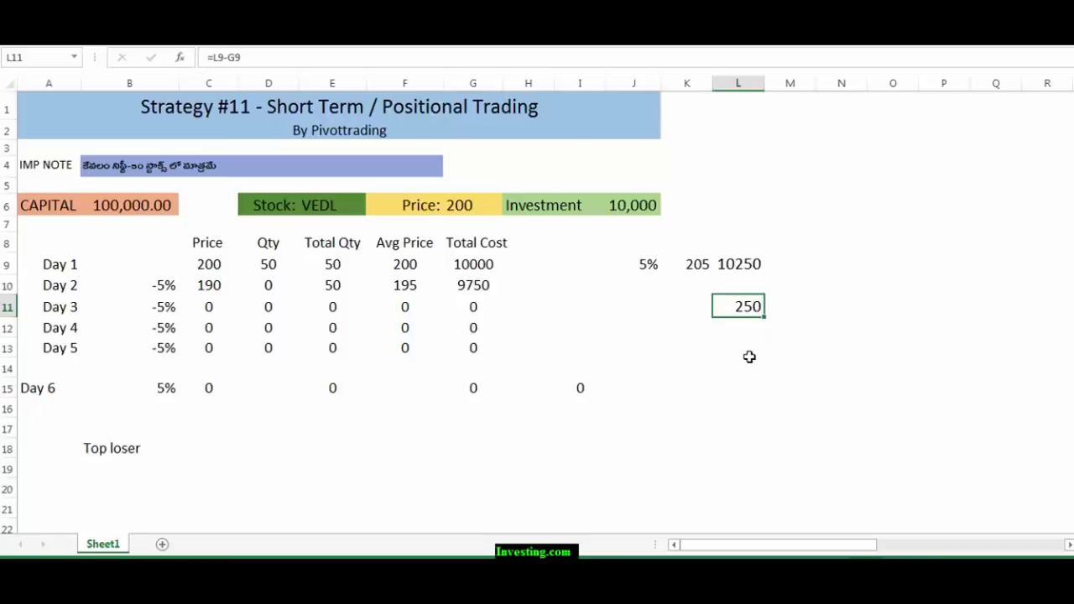
{"action": "left_click", "coordinate": [746, 382]}
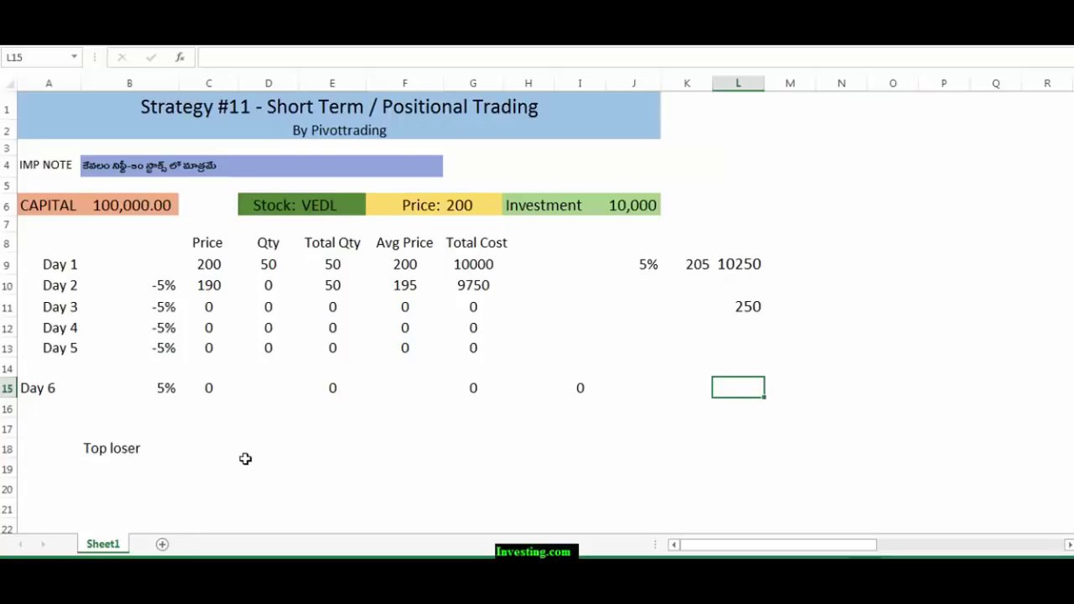
Set the Day 2 quantity to 50 and review that day's total quantity, average price and total cost
{"action": "left_click", "coordinate": [214, 285]}
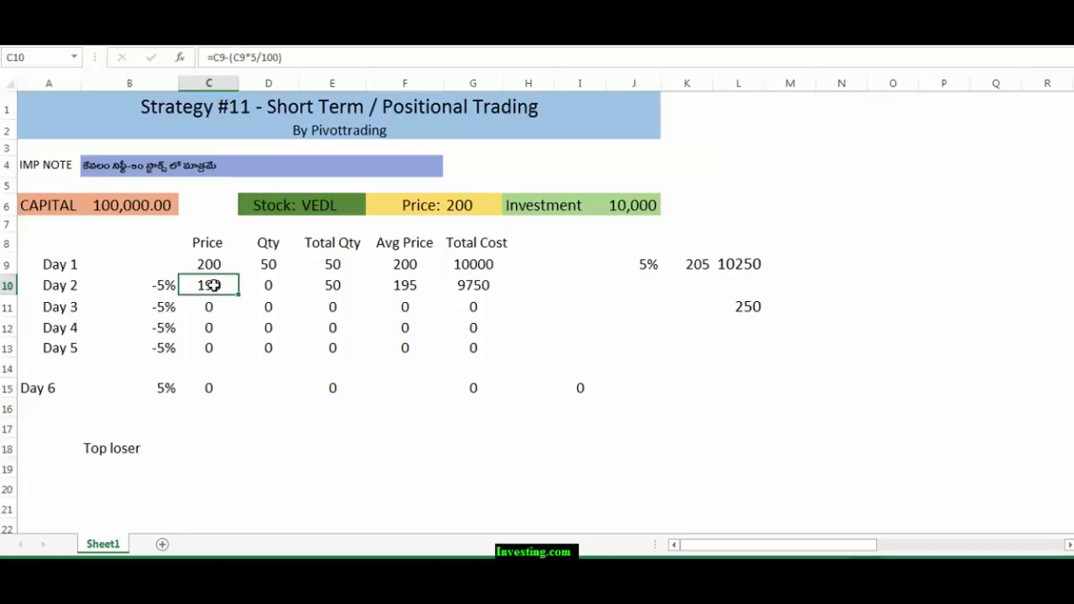
{"action": "left_click", "coordinate": [271, 285]}
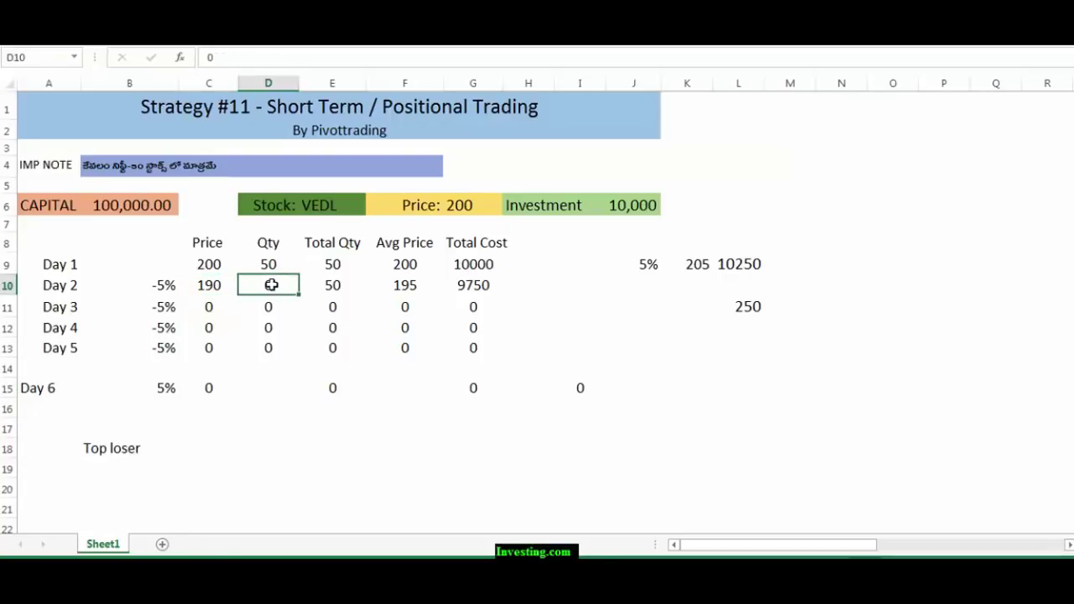
{"action": "type", "text": "50"}
{"action": "left_click", "coordinate": [257, 466]}
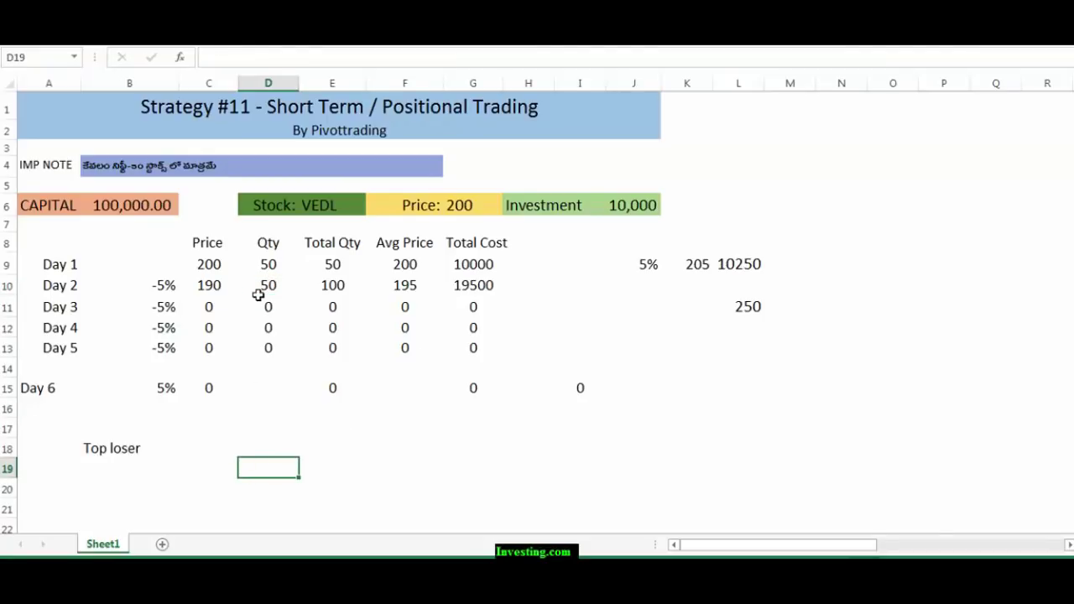
{"action": "left_click", "coordinate": [338, 283]}
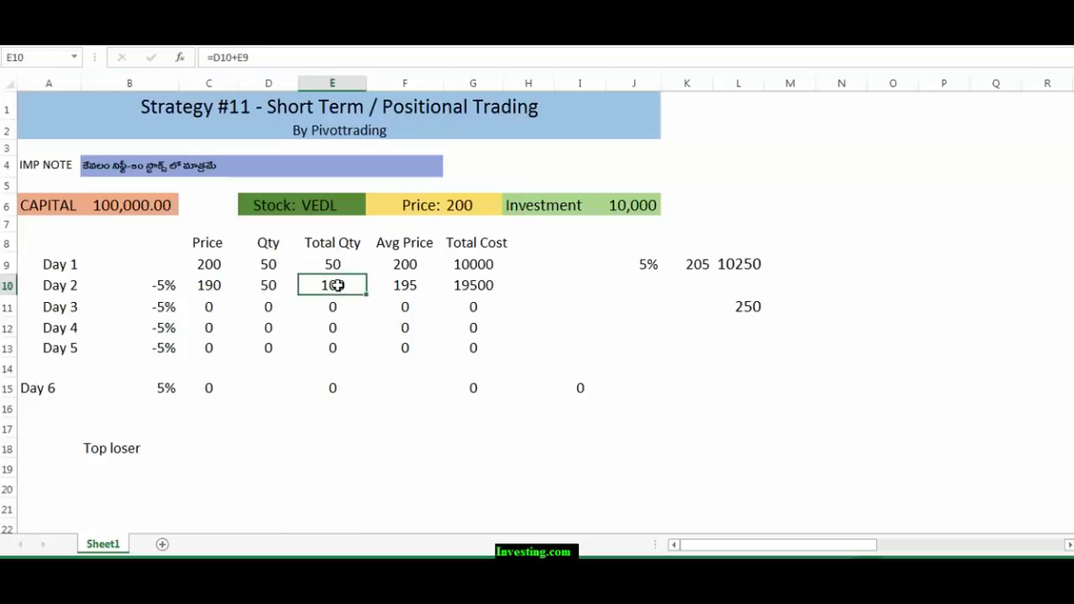
{"action": "left_click", "coordinate": [407, 286]}
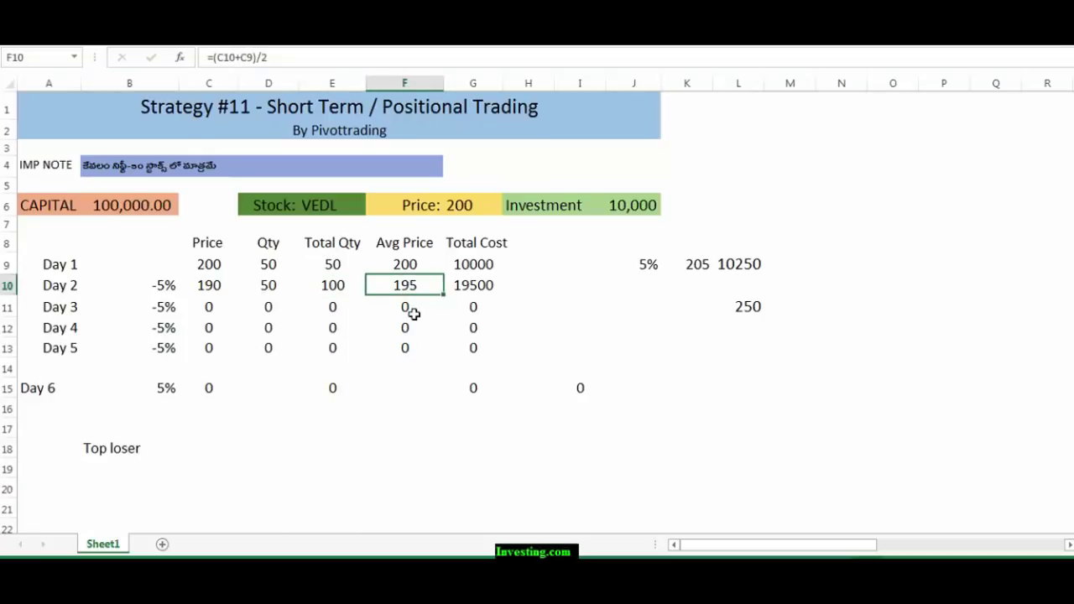
{"action": "left_click", "coordinate": [477, 286]}
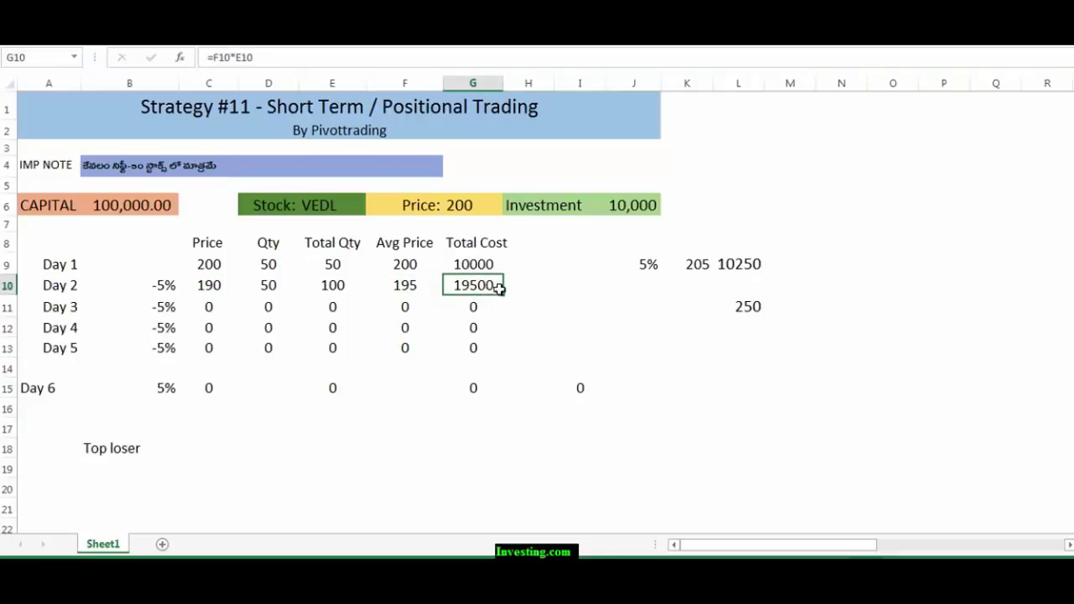
{"action": "left_click", "coordinate": [297, 462]}
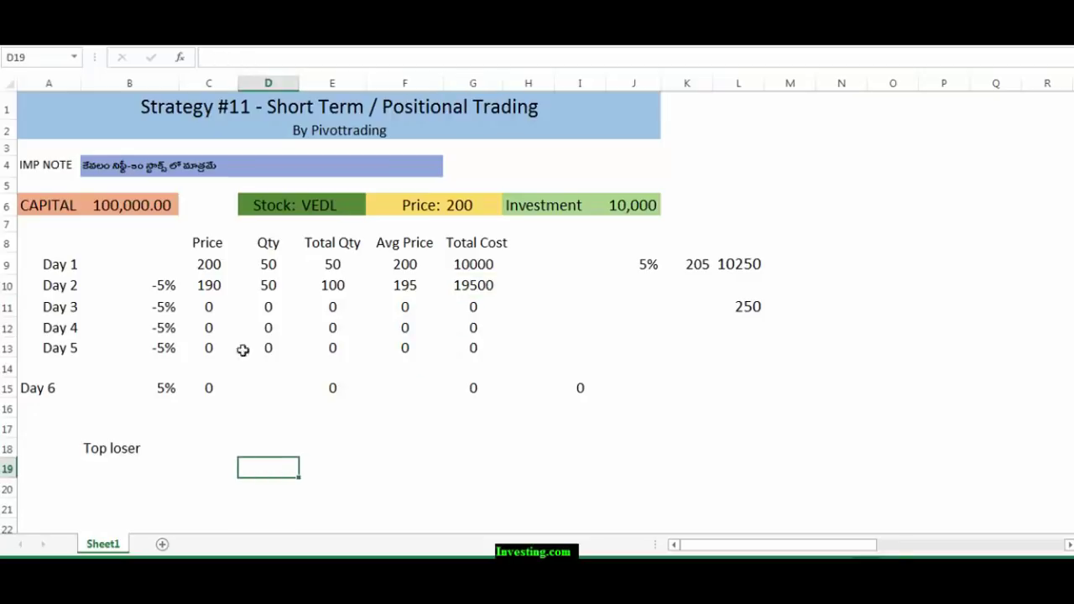
Fill the Day 2 price formula down the Price column, keeping it for Day 3 and setting the Day 4 and Day 5 prices to 0
{"action": "left_click", "coordinate": [211, 284]}
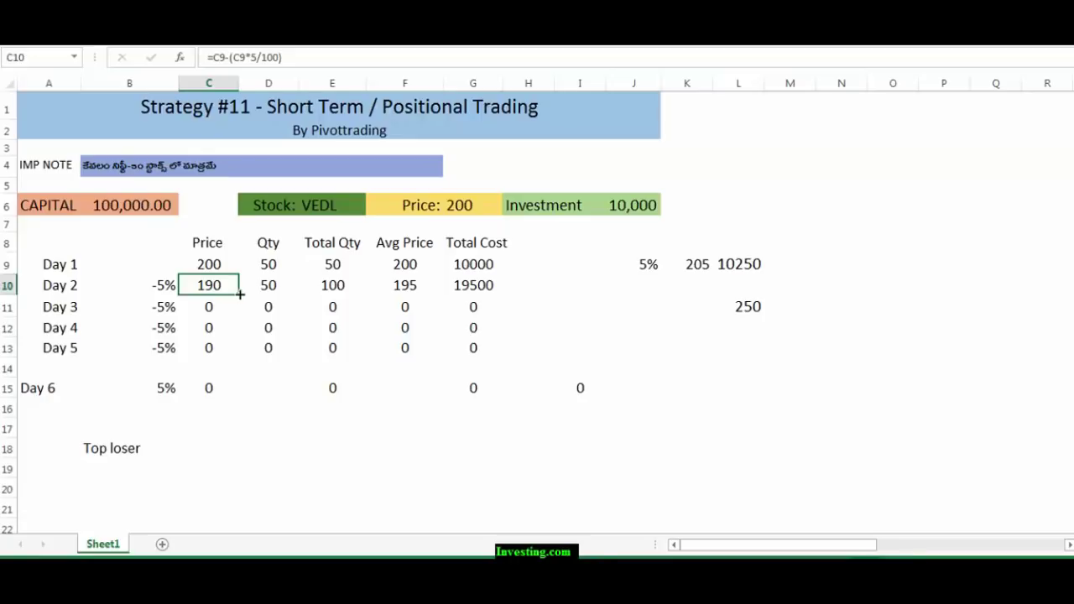
{"action": "double_click", "coordinate": [240, 293]}
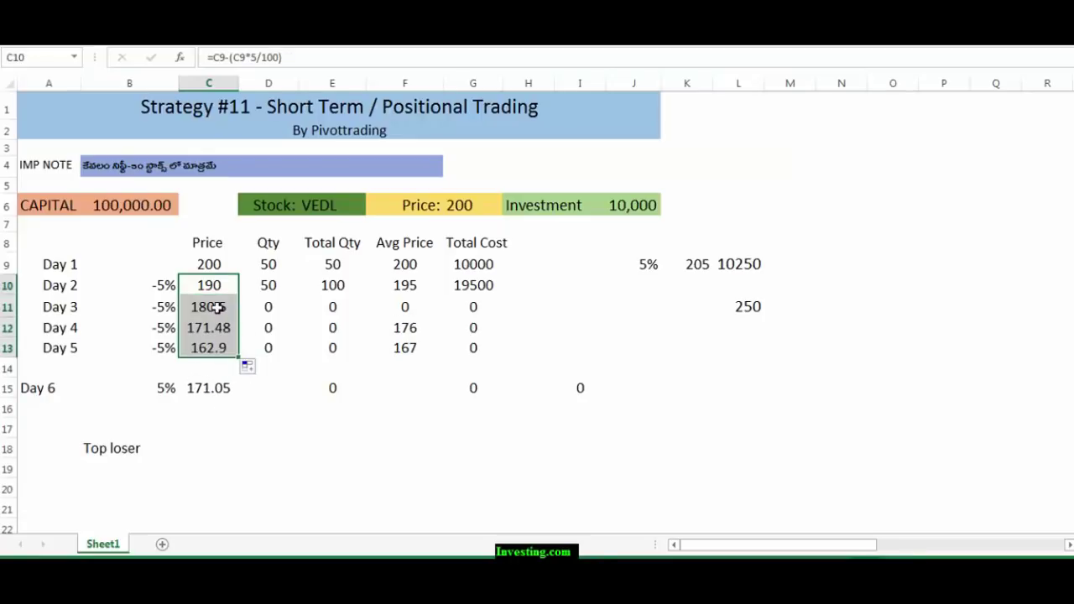
{"action": "left_click", "coordinate": [218, 307]}
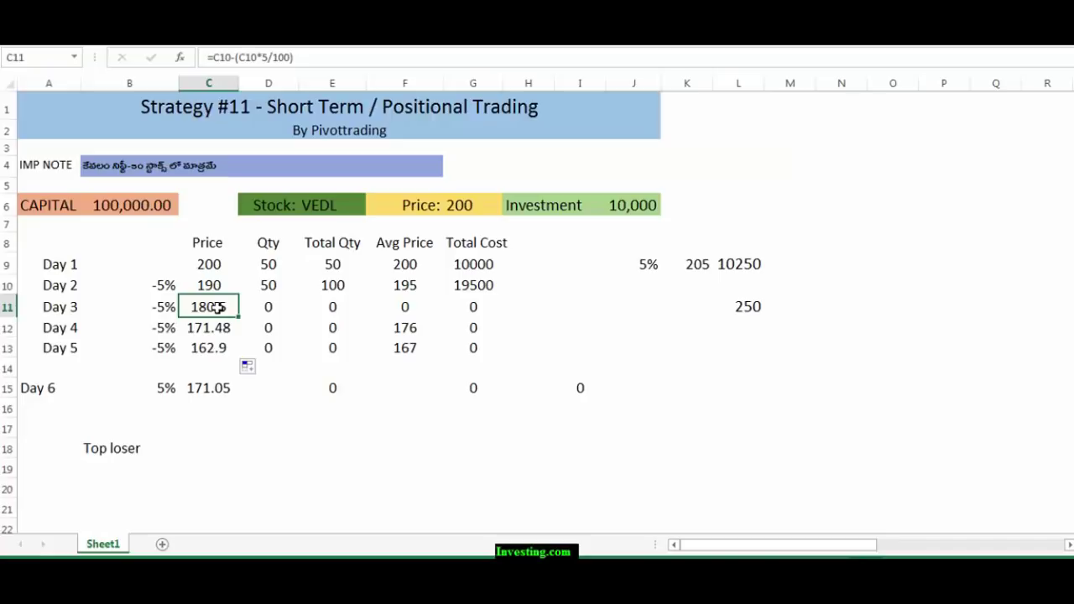
{"action": "left_click", "coordinate": [217, 328]}
{"action": "type", "text": "0"}
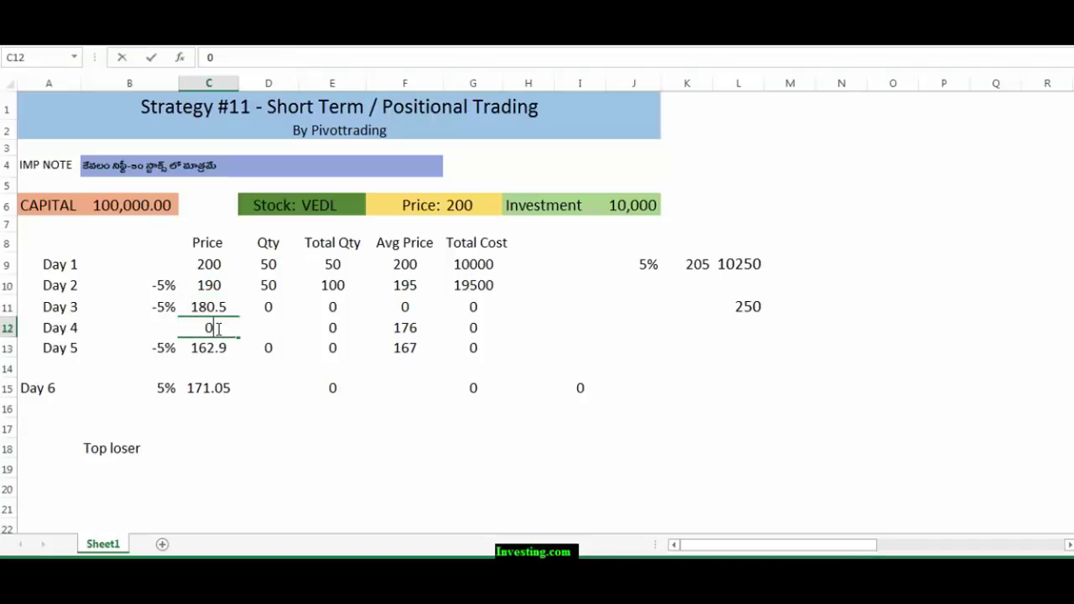
{"action": "left_click", "coordinate": [219, 350]}
{"action": "type", "text": "0"}
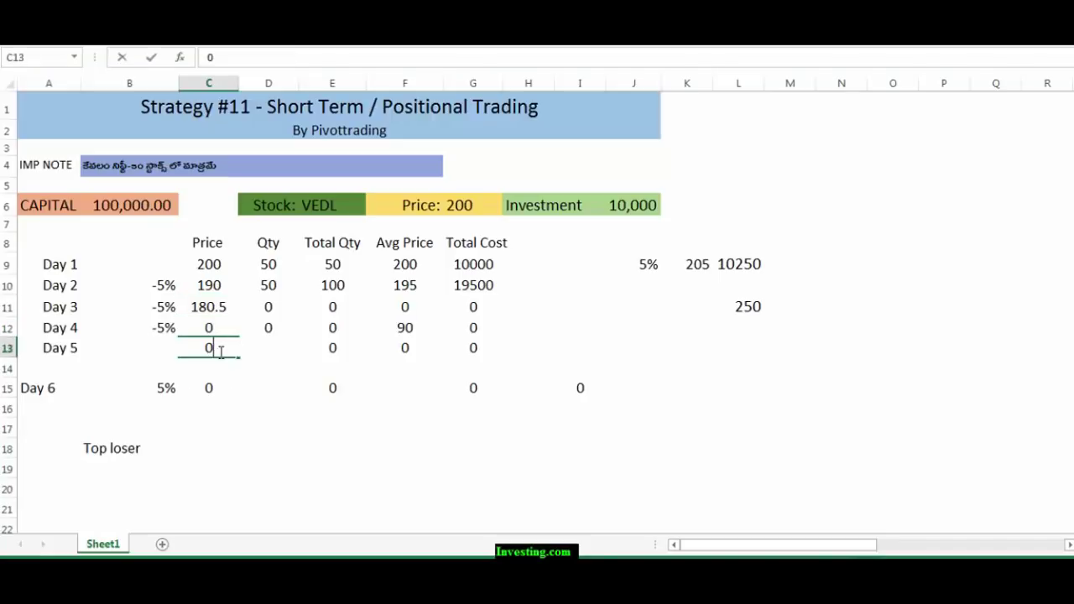
{"action": "left_click", "coordinate": [250, 425]}
Set the Day 3 quantity to 50 and its total quantity to 150
{"action": "left_click", "coordinate": [277, 307]}
{"action": "type", "text": "50"}
{"action": "left_click", "coordinate": [319, 443]}
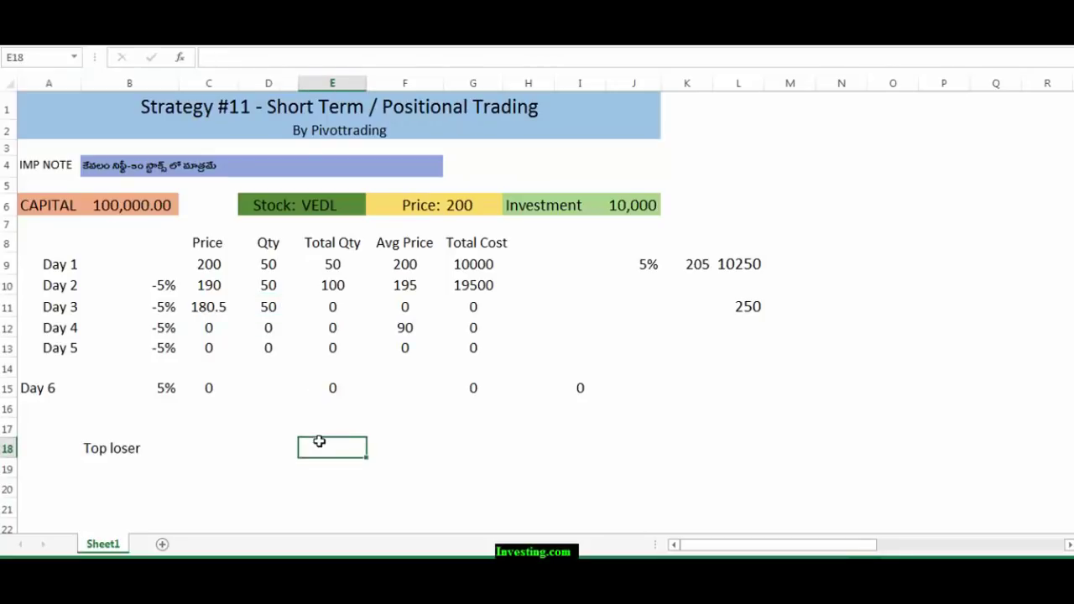
{"action": "left_click", "coordinate": [333, 308]}
{"action": "type", "text": "150"}
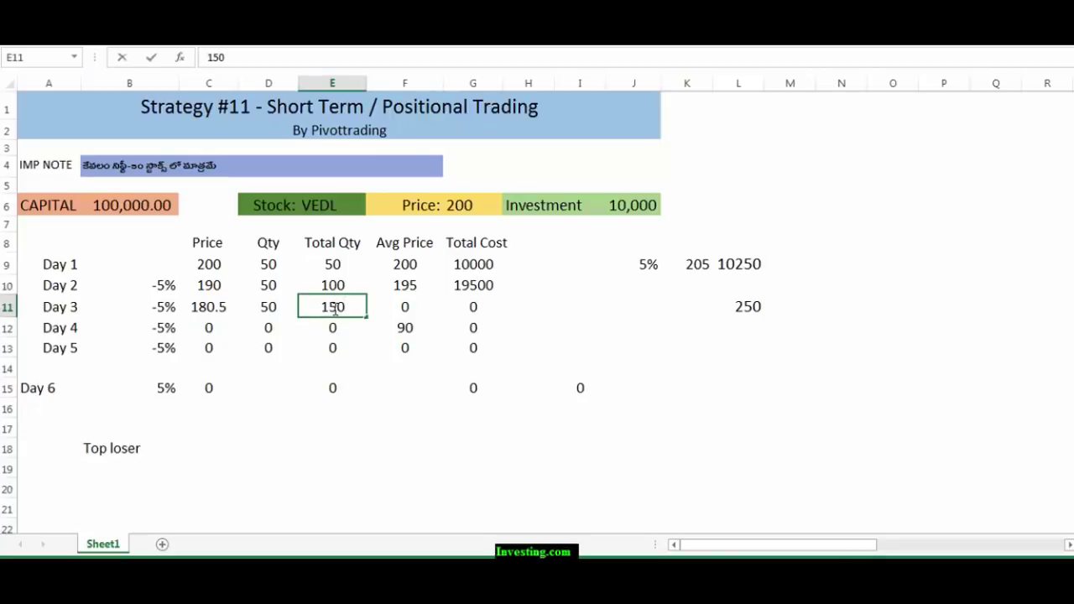
{"action": "left_click", "coordinate": [310, 467]}
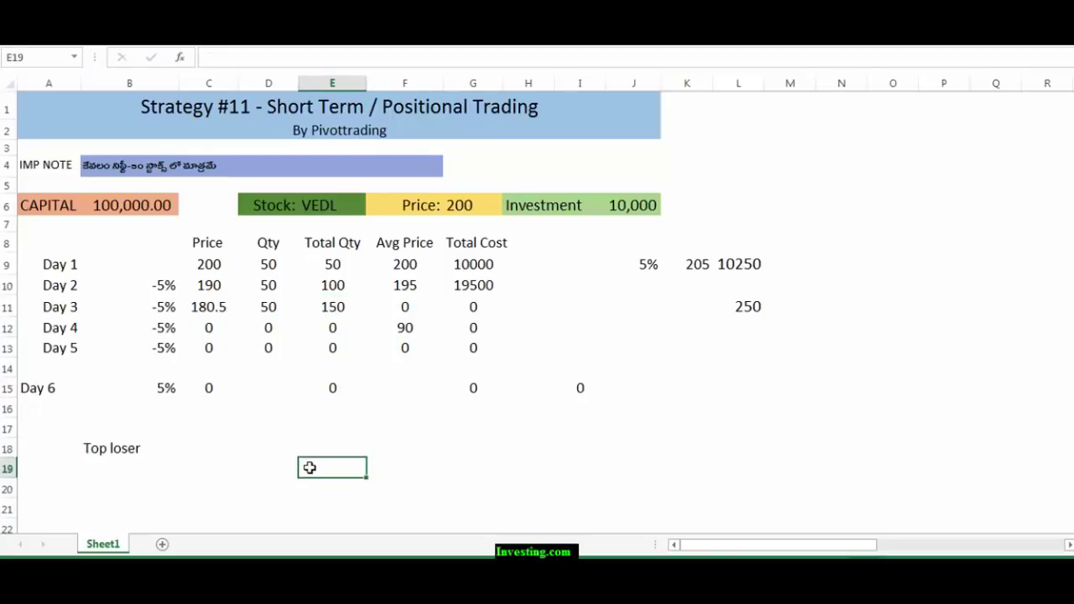
Fill the Day 2 average price formula down, set the Day 4 average price to 0, and check the Day 3 total cost
{"action": "left_click", "coordinate": [407, 304]}
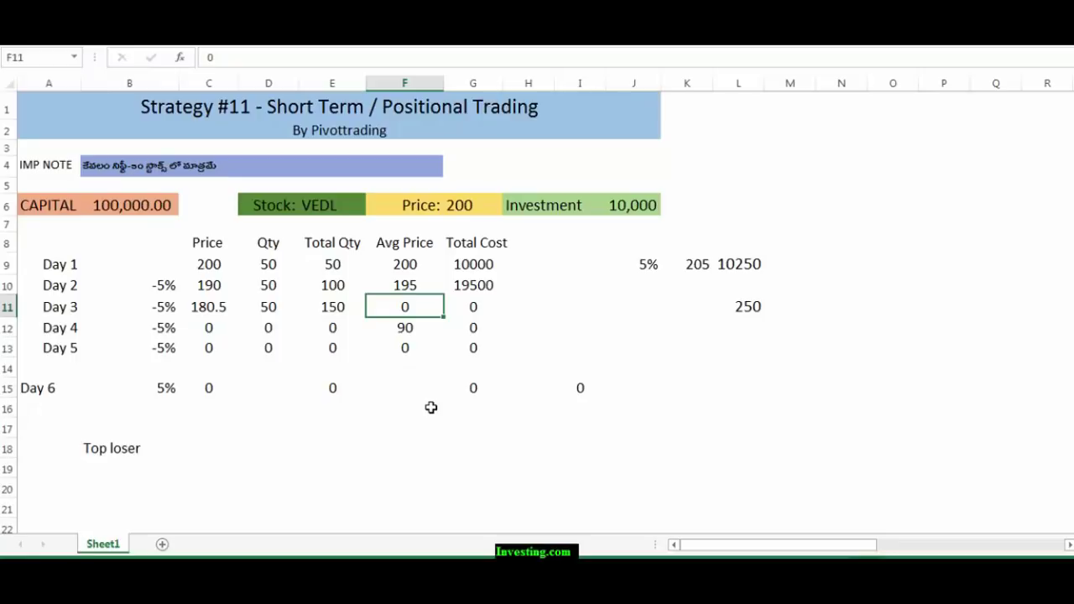
{"action": "left_click", "coordinate": [411, 286]}
{"action": "double_click", "coordinate": [443, 294]}
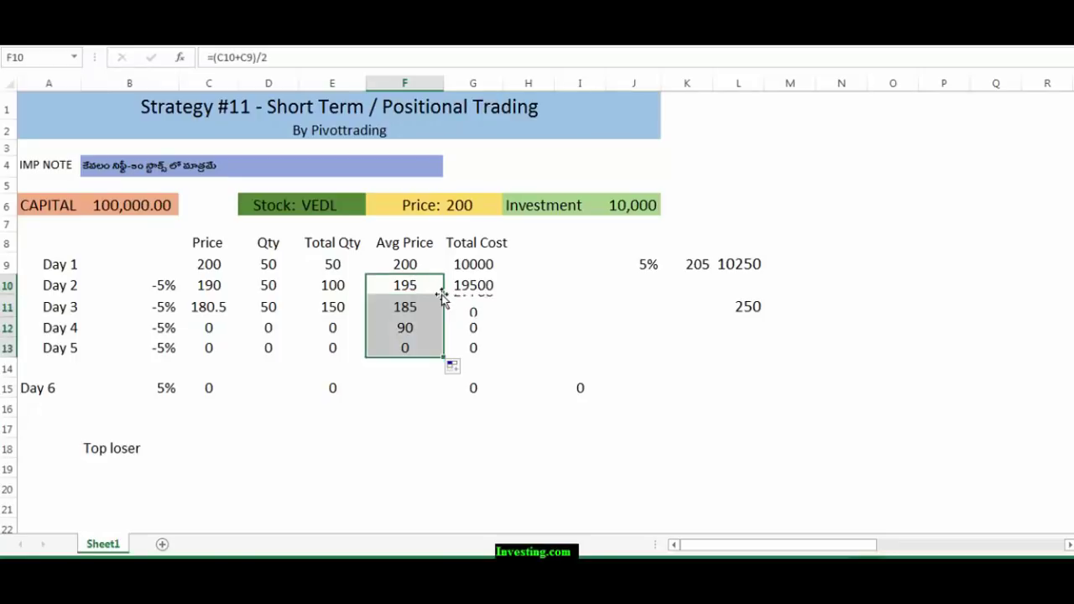
{"action": "left_click", "coordinate": [420, 432]}
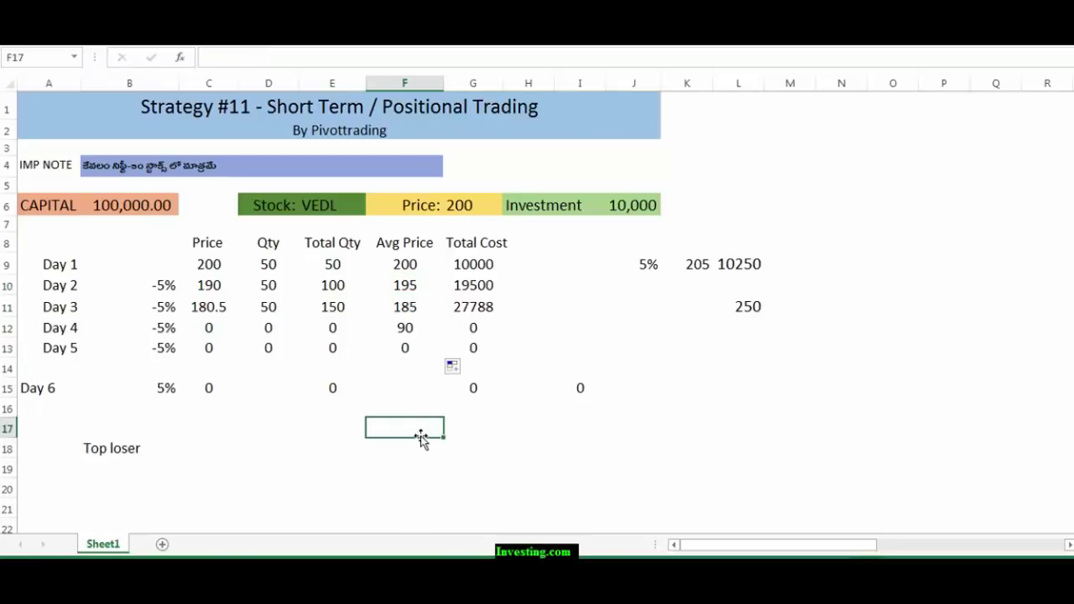
{"action": "left_click", "coordinate": [403, 328]}
{"action": "type", "text": "0"}
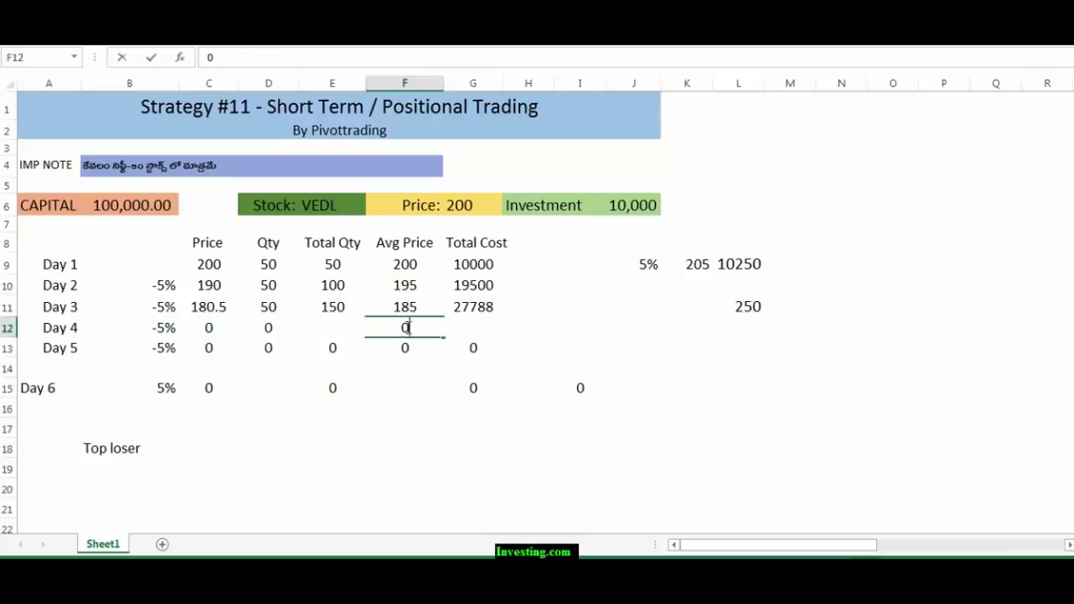
{"action": "left_click", "coordinate": [395, 444]}
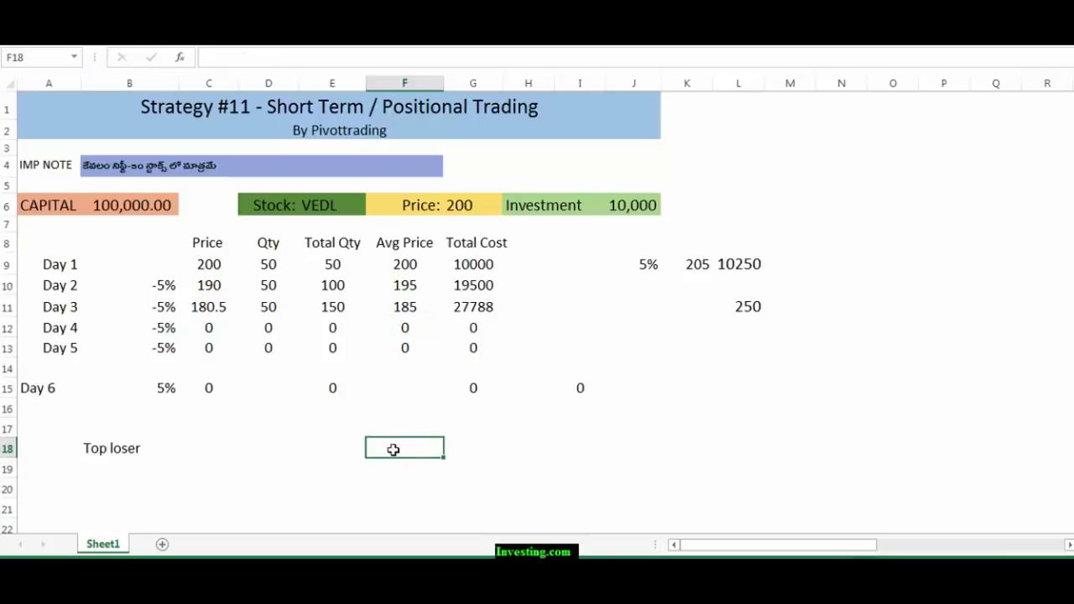
{"action": "left_click", "coordinate": [486, 307]}
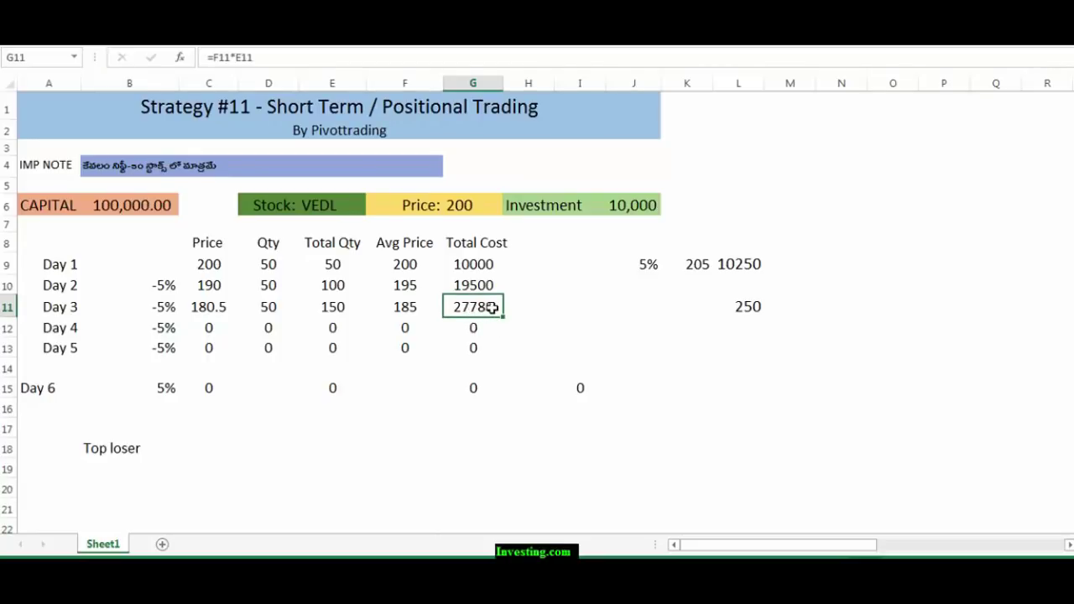
{"action": "left_click", "coordinate": [249, 459]}
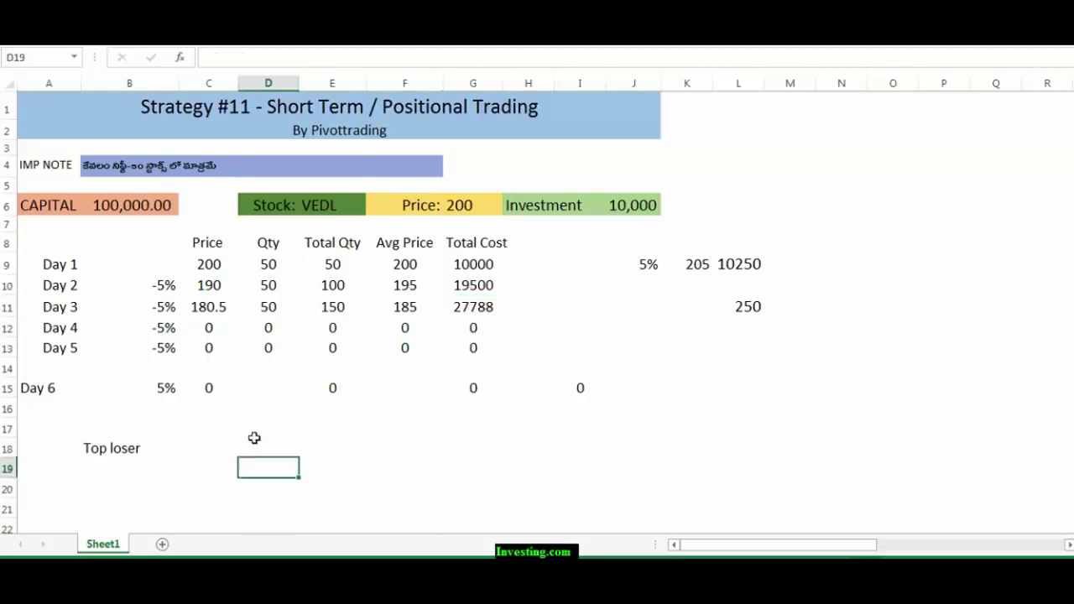
Fill the Day 3 price formula down to Day 4 and Day 5
{"action": "left_click", "coordinate": [209, 308]}
{"action": "left_click_drag", "start_coordinate": [238, 320], "coordinate": [239, 358]}
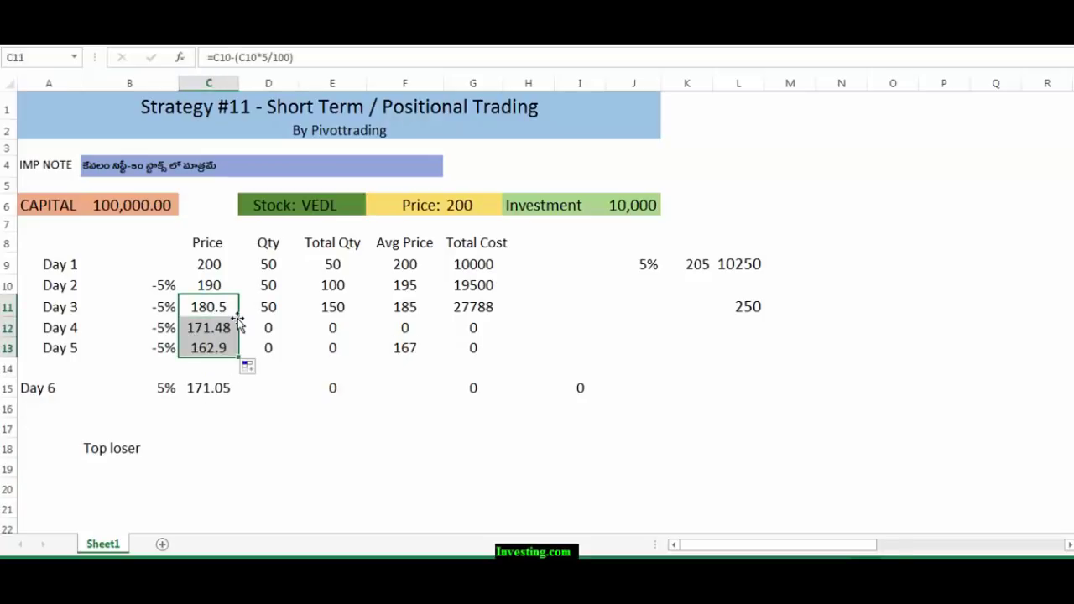
{"action": "left_click", "coordinate": [267, 448]}
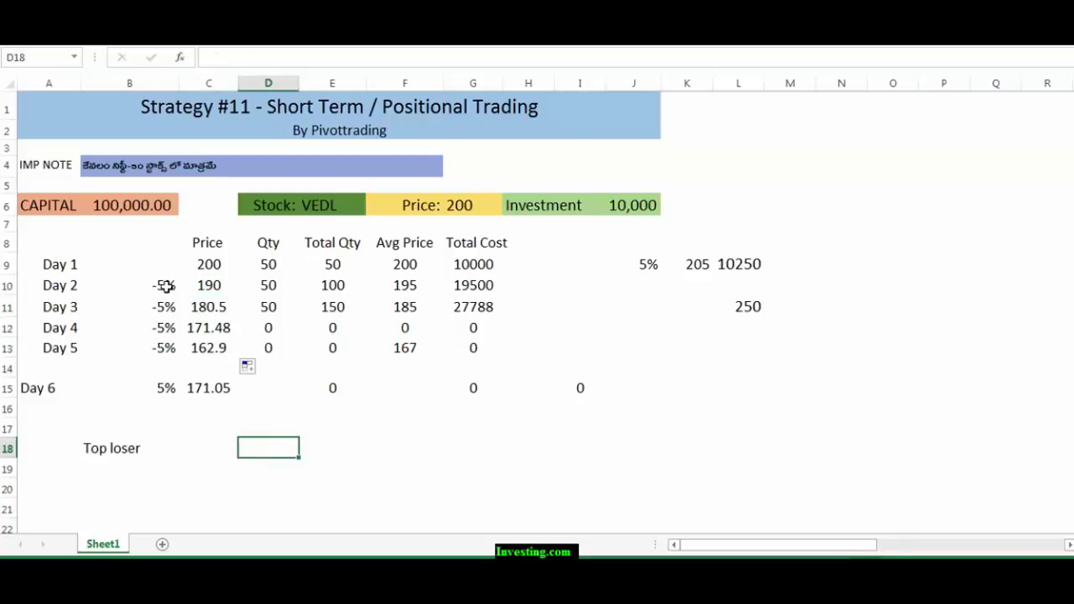
Set the Day 4 and Day 5 quantities to 50 each
{"action": "left_click", "coordinate": [266, 329]}
{"action": "type", "text": "50"}
{"action": "left_click", "coordinate": [263, 354]}
{"action": "type", "text": "50"}
{"action": "key", "text": "ctrl+Return"}
{"action": "key", "text": "ctrl+c"}
Fill the Day 2 total quantity formula down through Day 5
{"action": "left_click", "coordinate": [332, 309]}
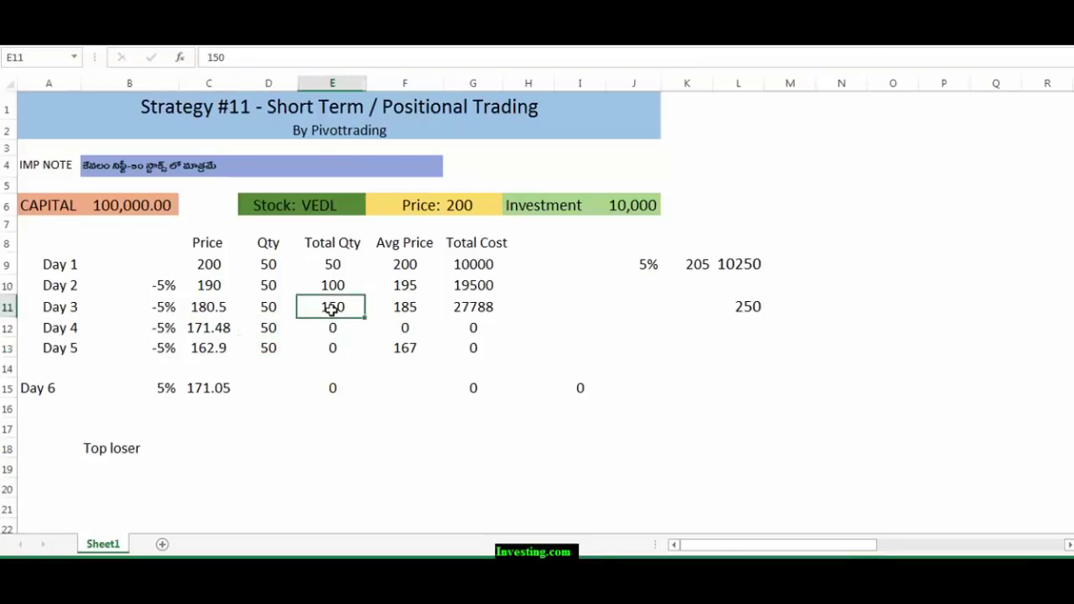
{"action": "left_click_drag", "start_coordinate": [364, 316], "coordinate": [369, 351]}
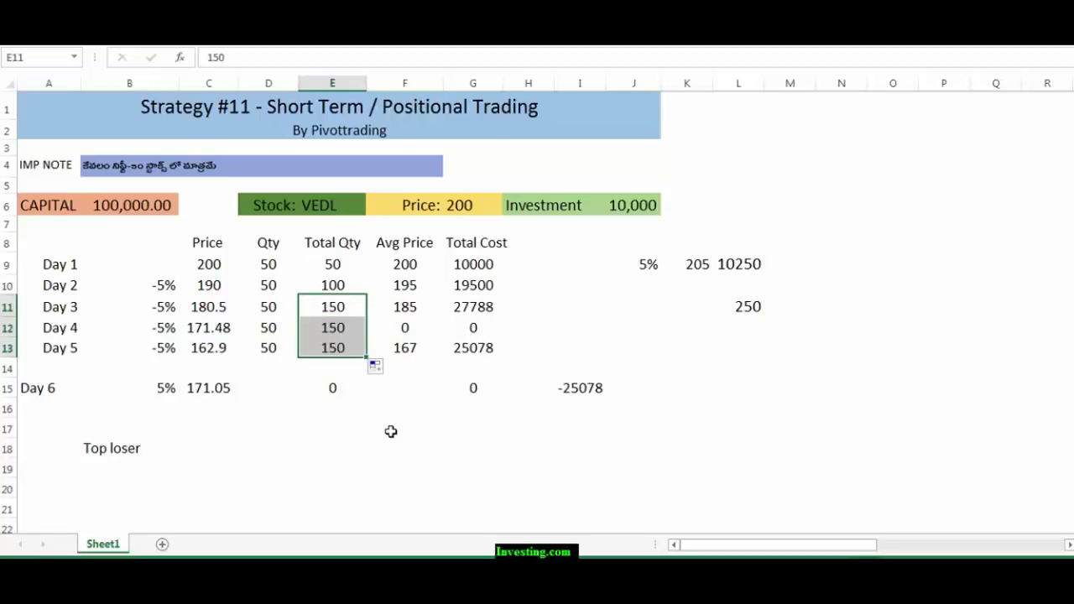
{"action": "left_click", "coordinate": [344, 290]}
{"action": "left_click", "coordinate": [370, 300]}
{"action": "left_click", "coordinate": [355, 285]}
{"action": "left_click_drag", "start_coordinate": [366, 294], "coordinate": [367, 351]}
{"action": "left_click", "coordinate": [334, 405]}
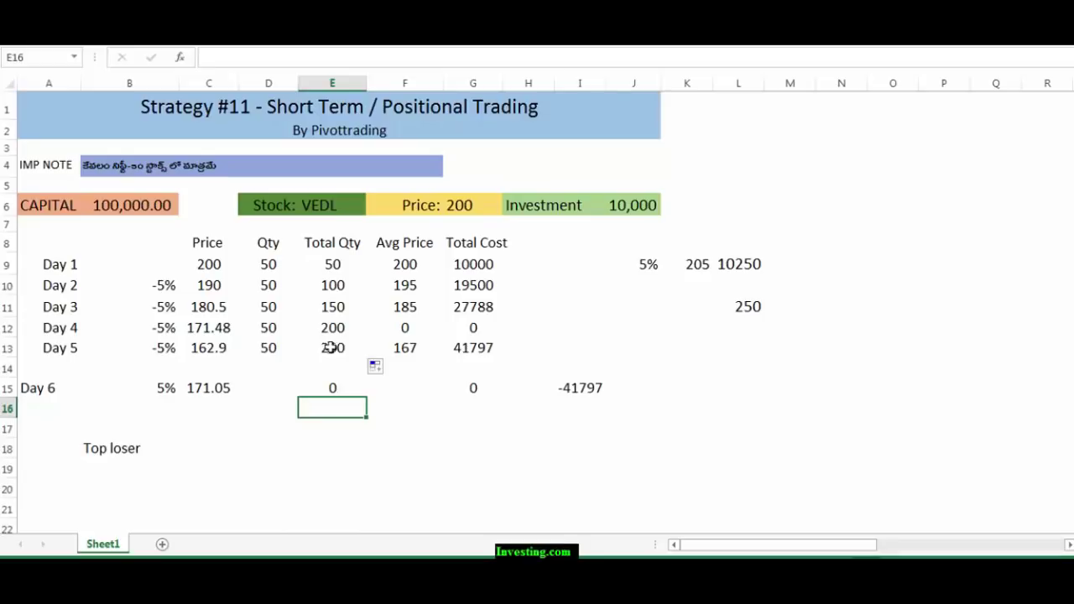
Fill the Day 3 average price formula down through Day 4 and Day 5
{"action": "left_click", "coordinate": [406, 329]}
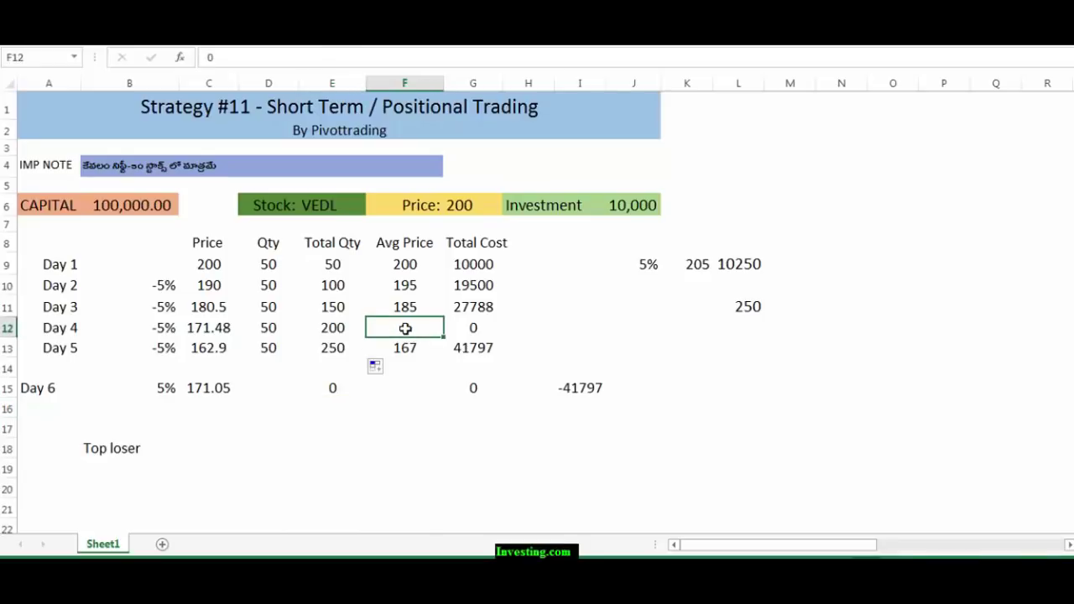
{"action": "left_click", "coordinate": [415, 304]}
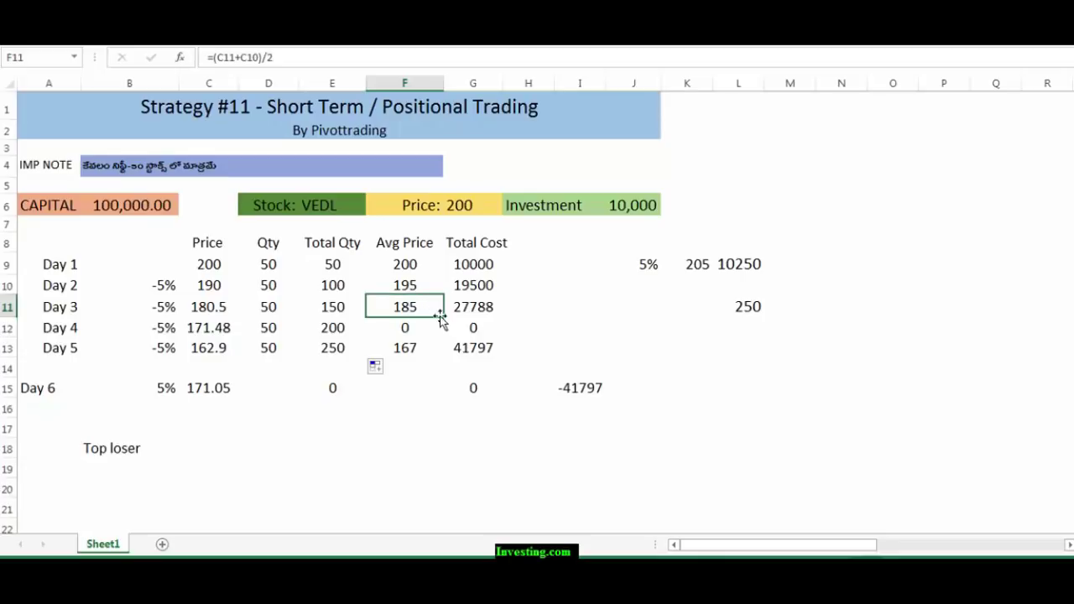
{"action": "double_click", "coordinate": [444, 317]}
{"action": "left_click", "coordinate": [429, 403]}
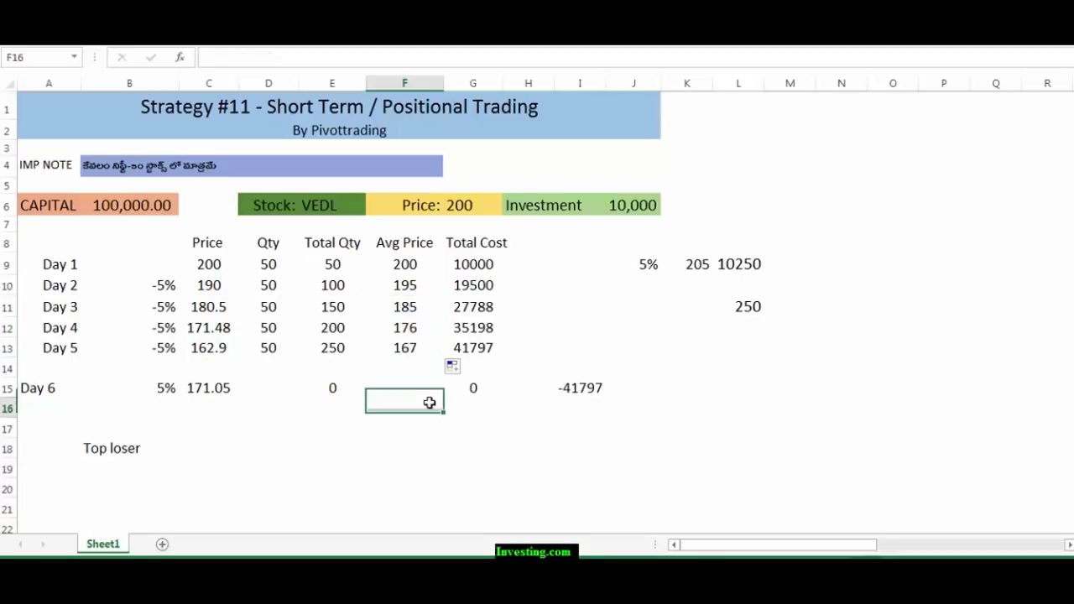
Enter the label "Only 5%" in cell A8 above the day list and make it bold
{"action": "left_click", "coordinate": [333, 357]}
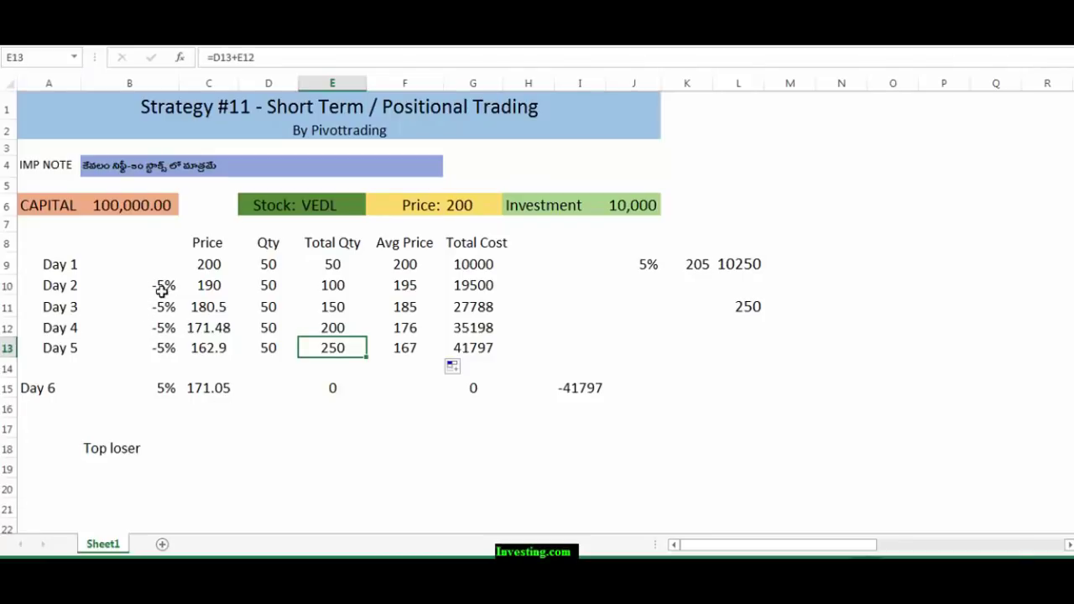
{"action": "left_click", "coordinate": [76, 237]}
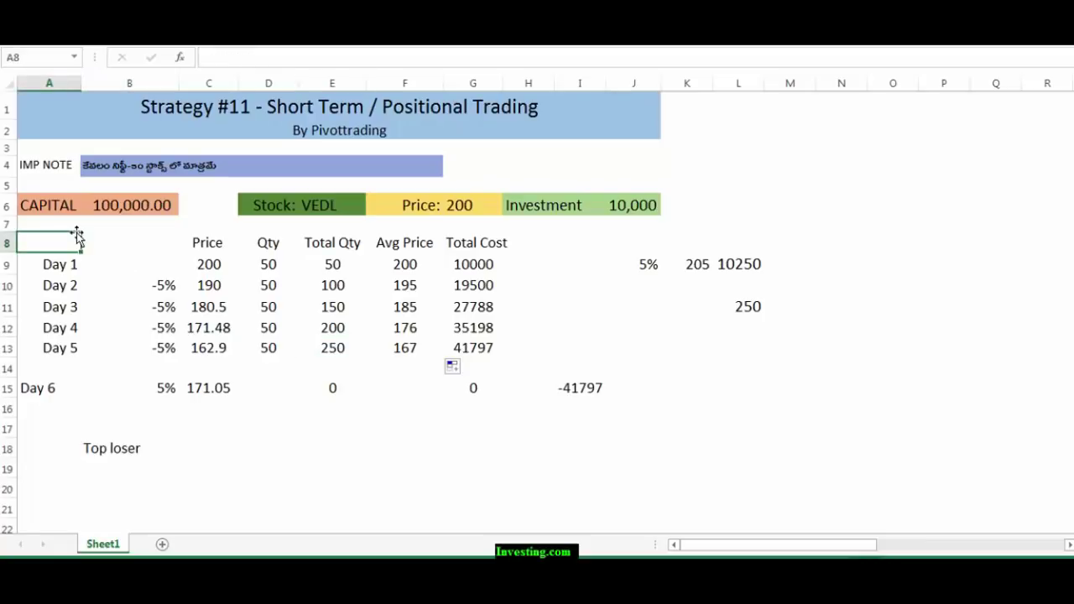
{"action": "type", "text": "Only "}
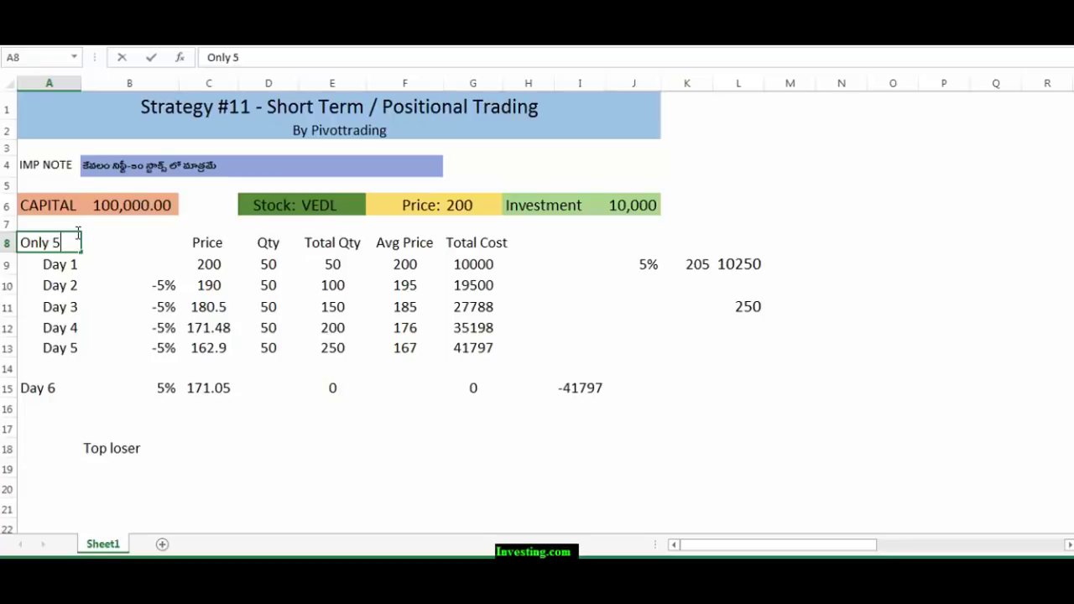
{"action": "type", "text": "5%"}
{"action": "left_click", "coordinate": [42, 489]}
{"action": "left_click", "coordinate": [50, 243]}
{"action": "left_click", "coordinate": [1067, 57]}
{"action": "left_click", "coordinate": [1068, 57]}
{"action": "key", "text": "ctrl+b"}
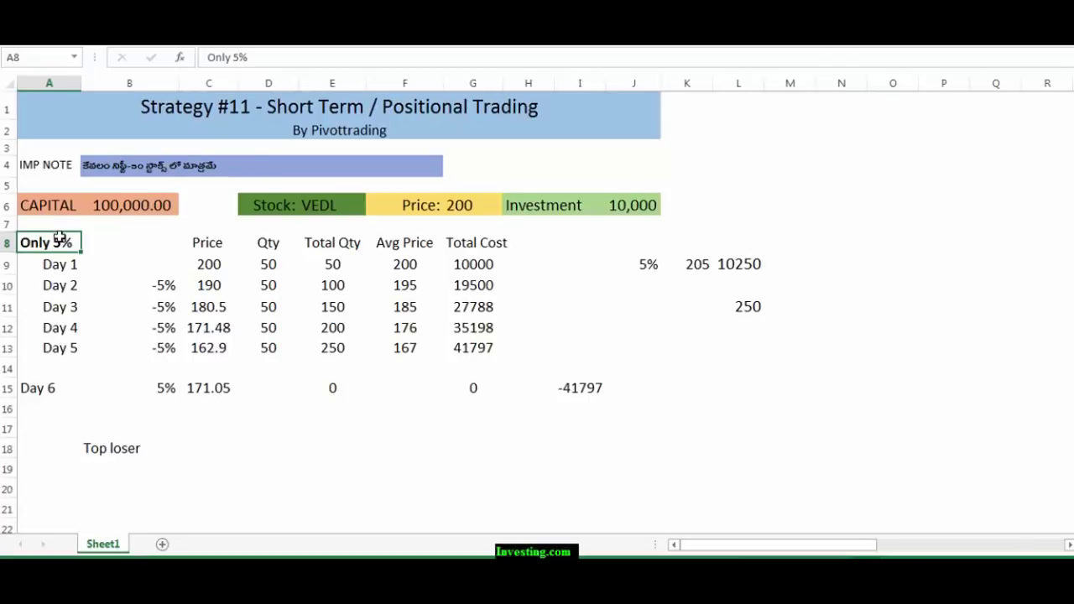
{"action": "left_click", "coordinate": [42, 478]}
{"action": "left_click", "coordinate": [53, 241]}
Review the daily quantities, the Day 2 to Day 5 percentage drops, the accumulated total quantities and the average prices
{"action": "left_click", "coordinate": [269, 286]}
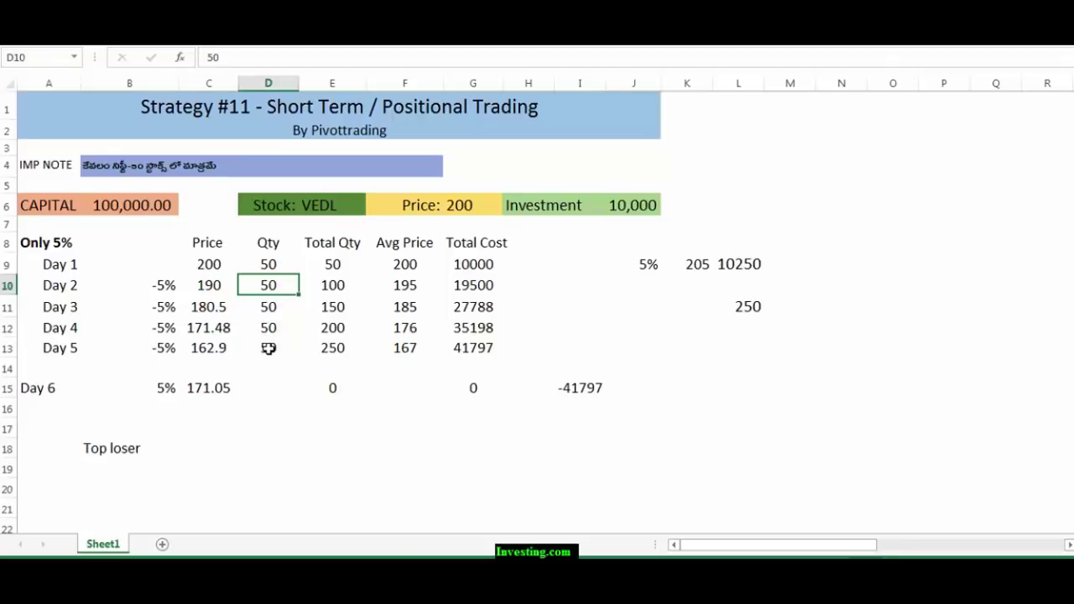
{"action": "left_click", "coordinate": [166, 307]}
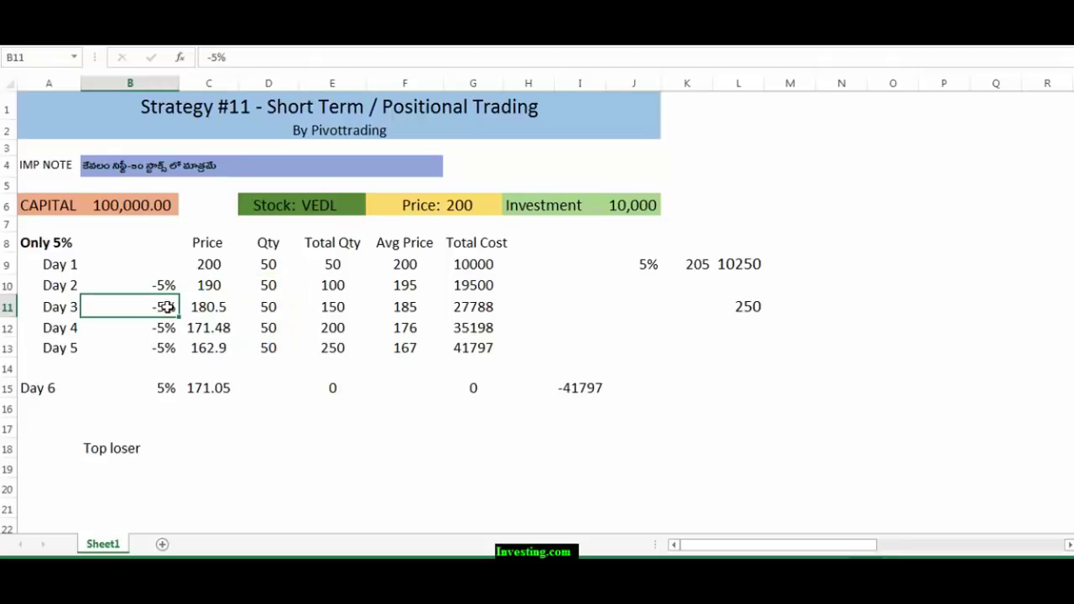
{"action": "left_click", "coordinate": [266, 308]}
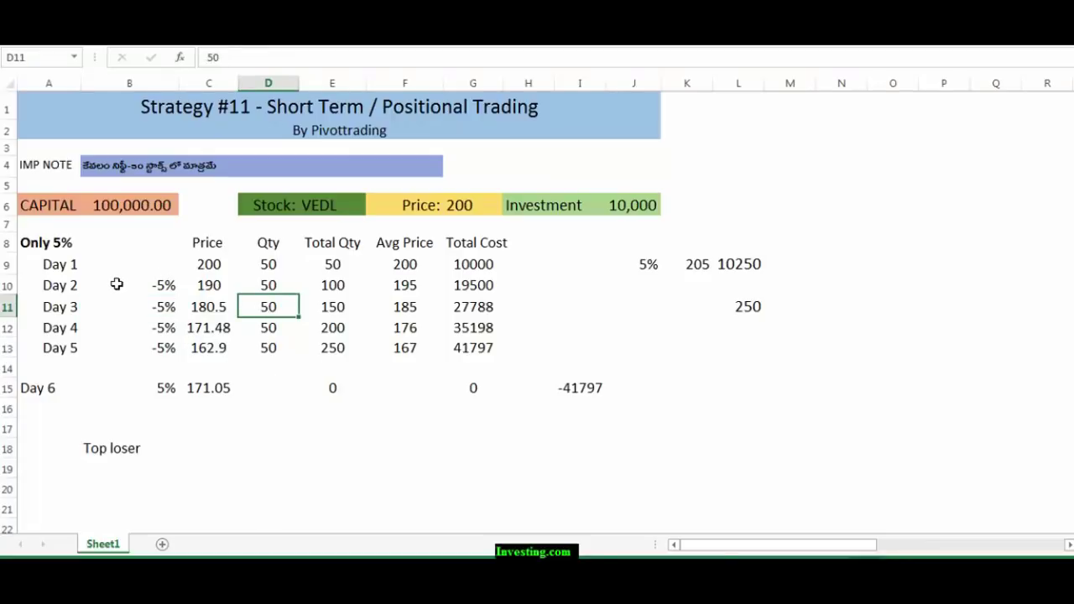
{"action": "left_click_drag", "start_coordinate": [116, 285], "coordinate": [127, 353]}
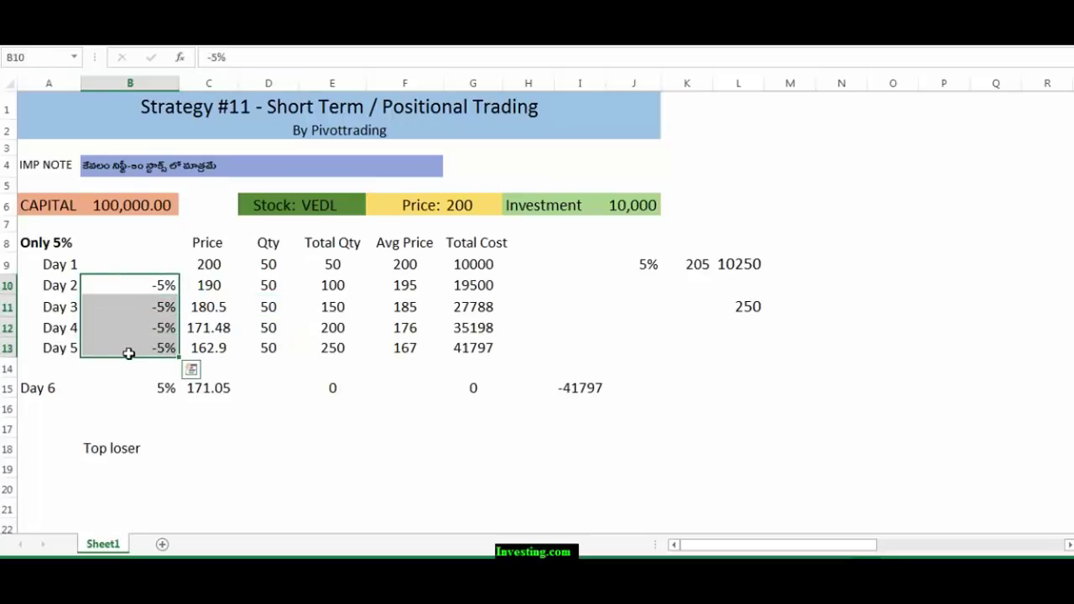
{"action": "left_click", "coordinate": [127, 394]}
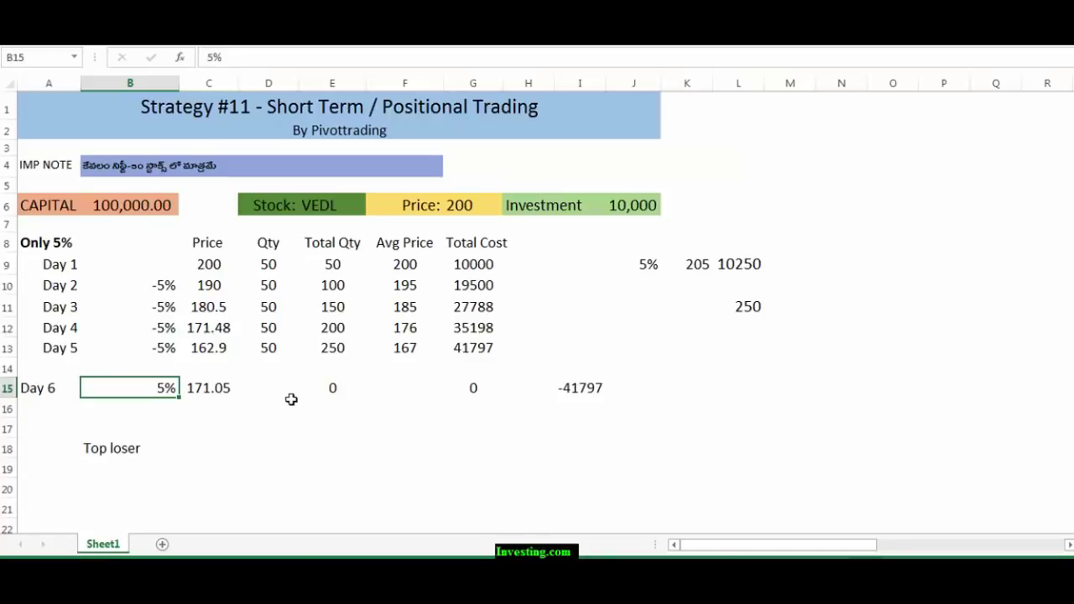
{"action": "left_click_drag", "start_coordinate": [334, 264], "coordinate": [338, 347]}
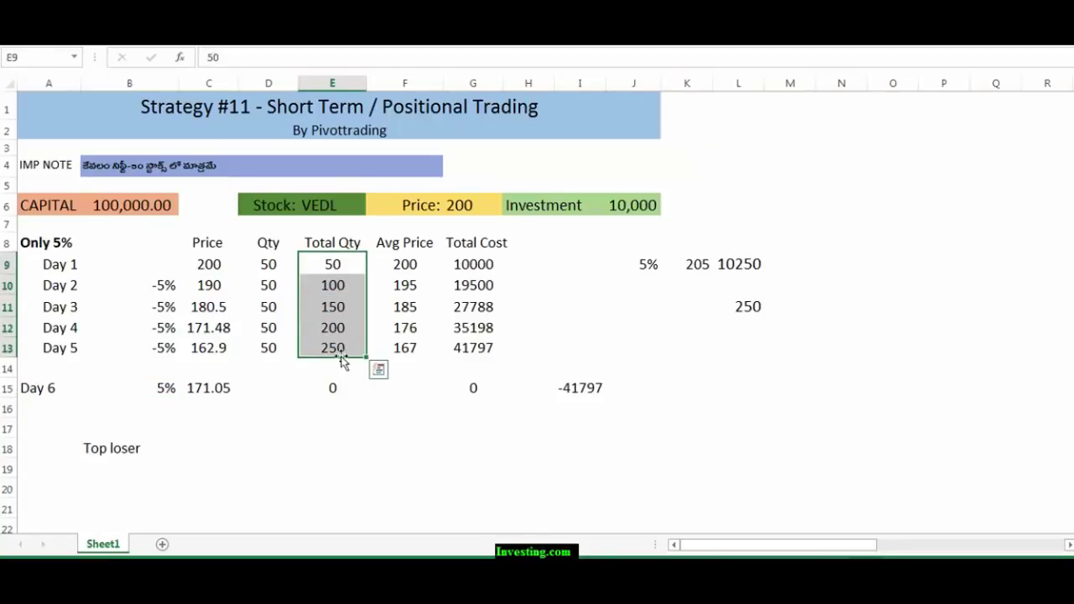
{"action": "left_click", "coordinate": [399, 467]}
{"action": "left_click", "coordinate": [336, 349]}
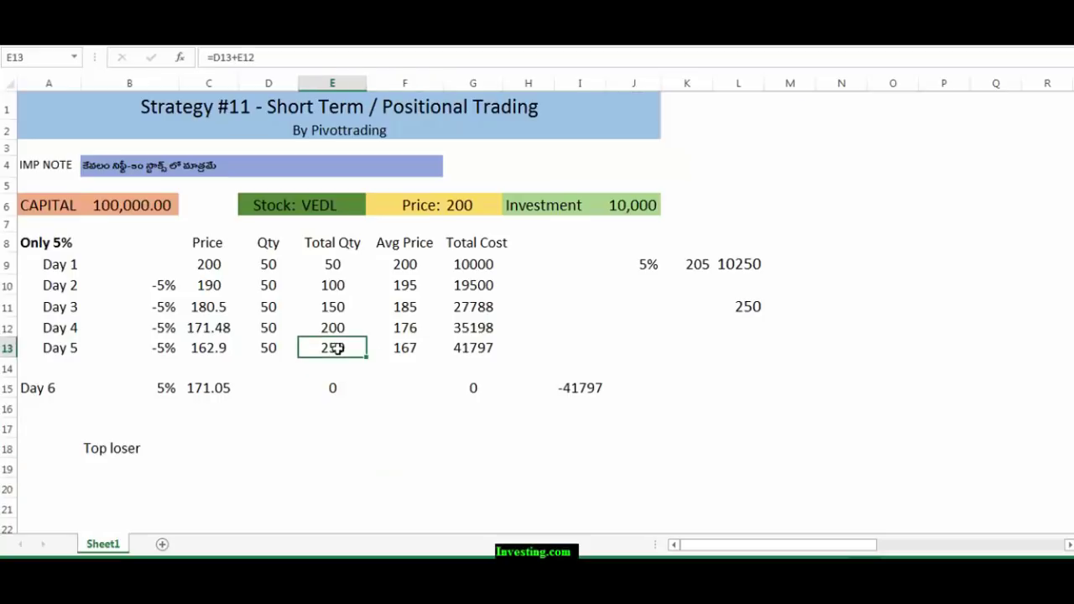
{"action": "left_click", "coordinate": [335, 473]}
{"action": "left_click", "coordinate": [409, 262]}
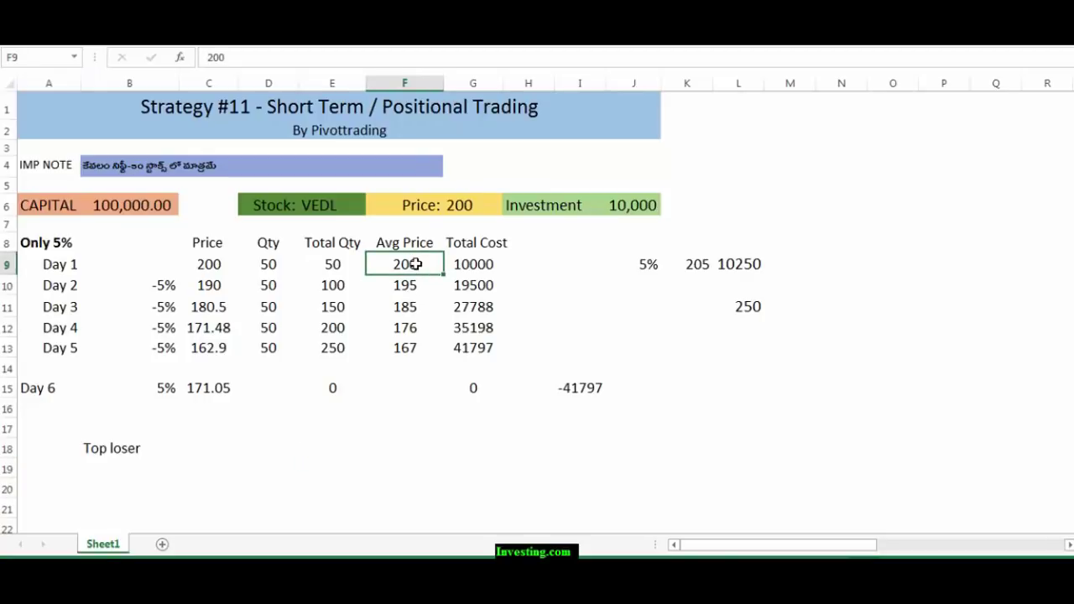
{"action": "left_click", "coordinate": [407, 348]}
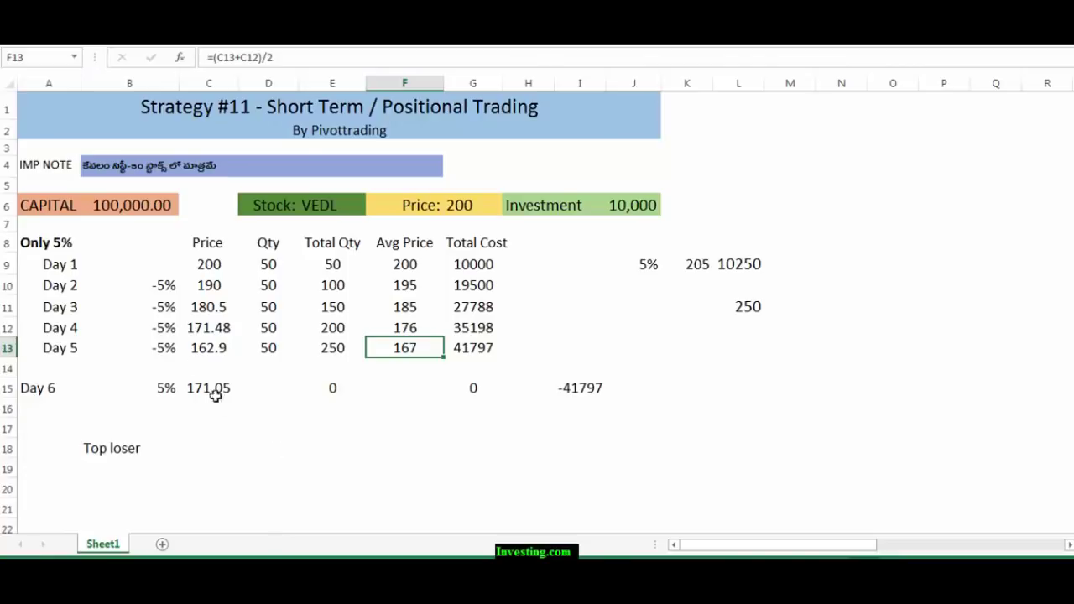
Compare the Day 2 to Day 5 drops with the Day 6 rise, and the Day 5 price with the Day 6 price
{"action": "left_click_drag", "start_coordinate": [162, 281], "coordinate": [165, 345]}
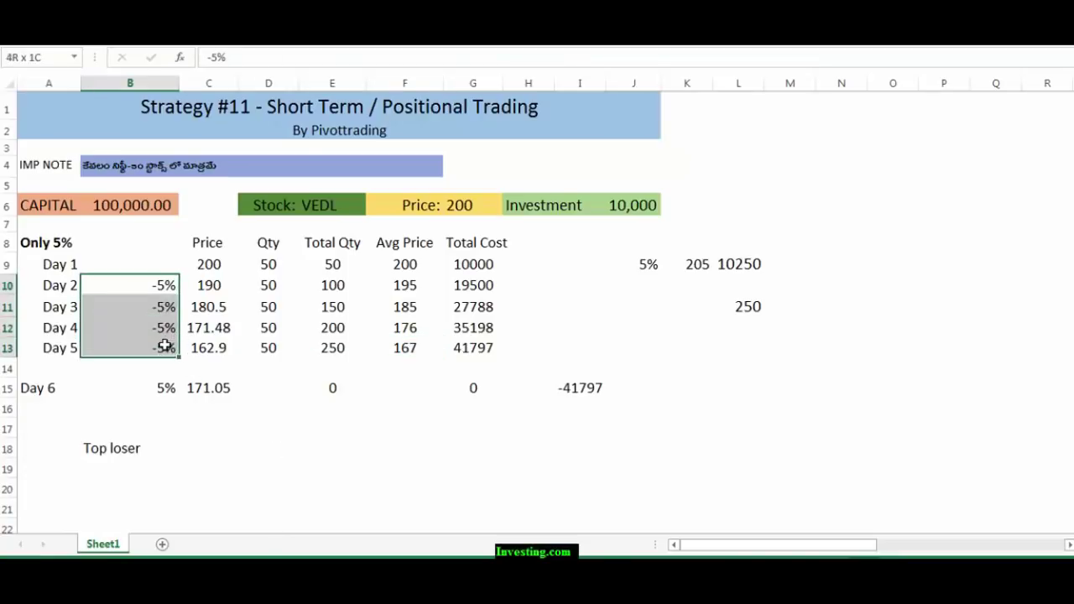
{"action": "left_click", "coordinate": [229, 467]}
{"action": "left_click", "coordinate": [165, 389]}
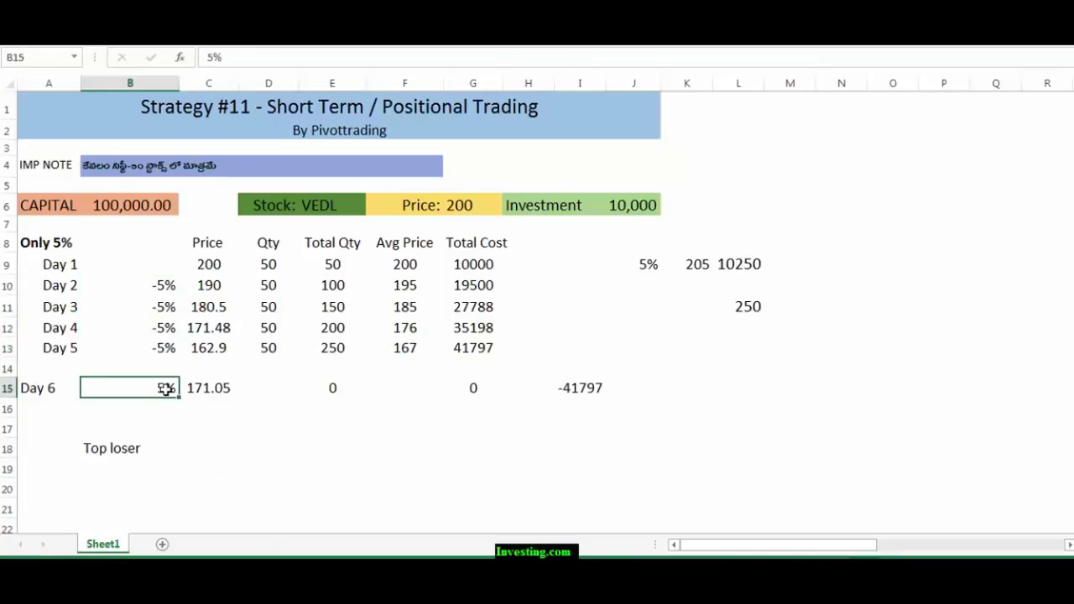
{"action": "left_click", "coordinate": [174, 435]}
{"action": "left_click", "coordinate": [164, 388]}
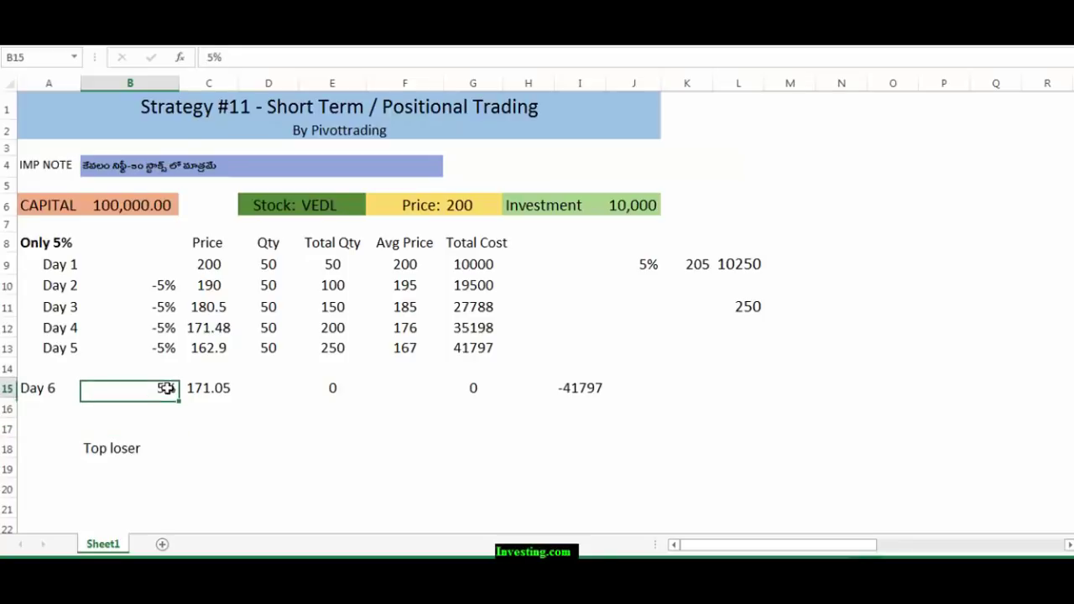
{"action": "left_click", "coordinate": [203, 348]}
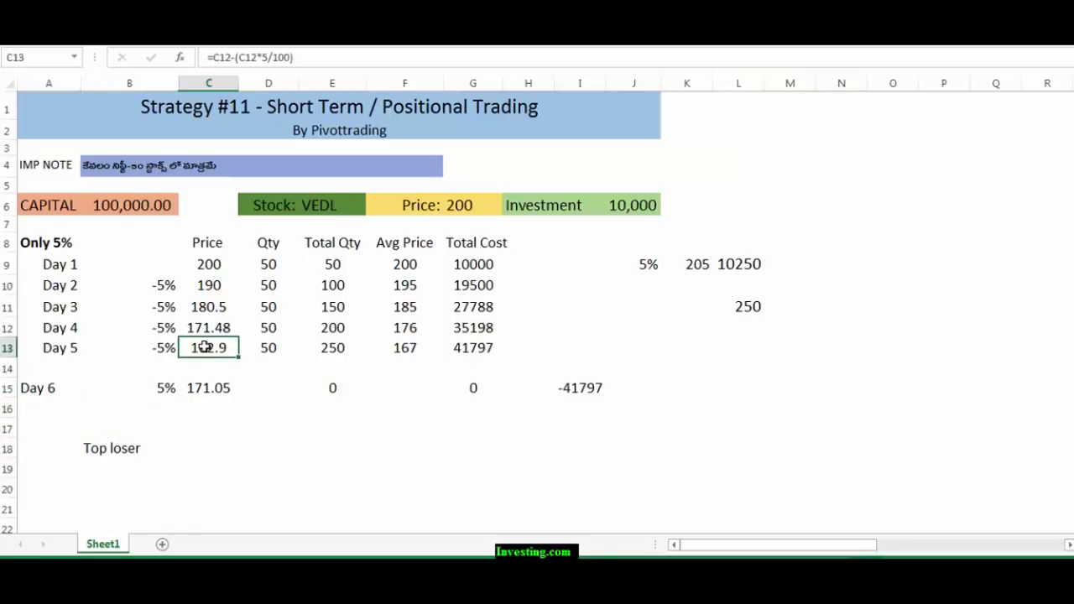
{"action": "left_click", "coordinate": [204, 388]}
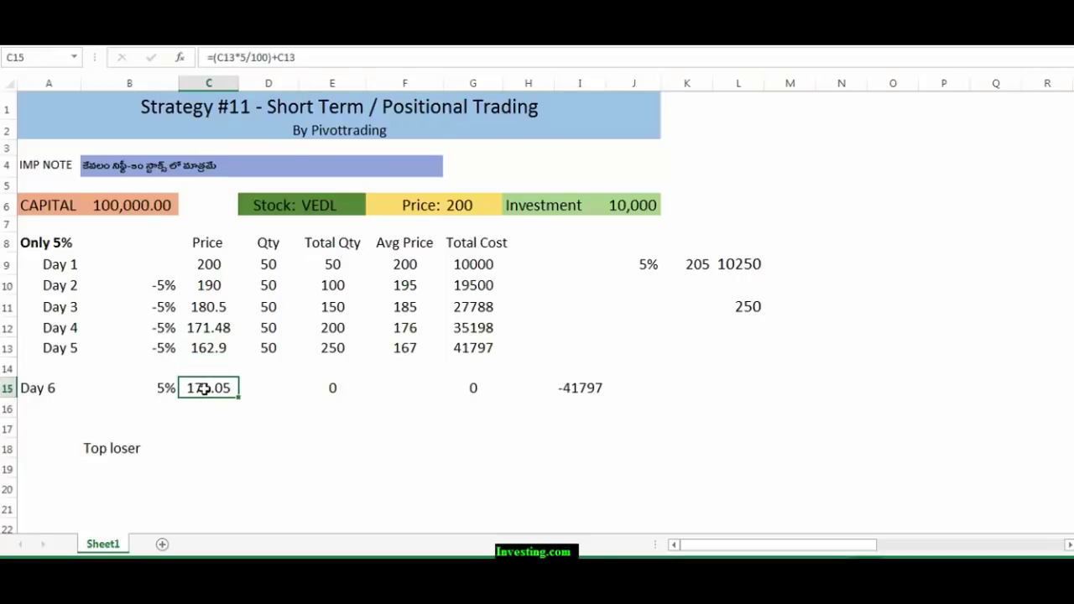
{"action": "left_click", "coordinate": [206, 427]}
{"action": "left_click", "coordinate": [207, 348]}
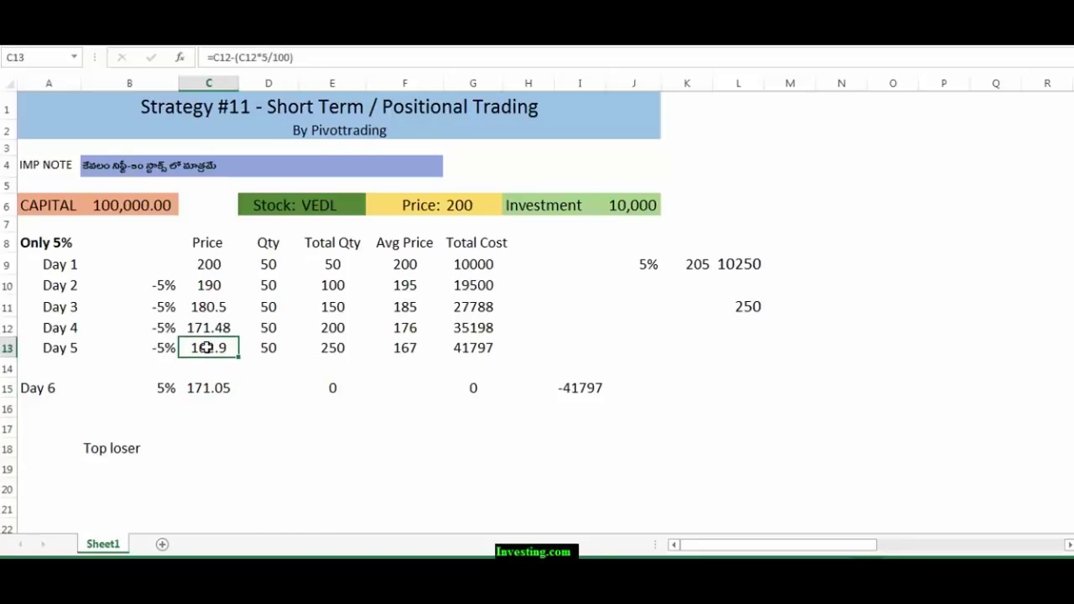
{"action": "left_click", "coordinate": [209, 389]}
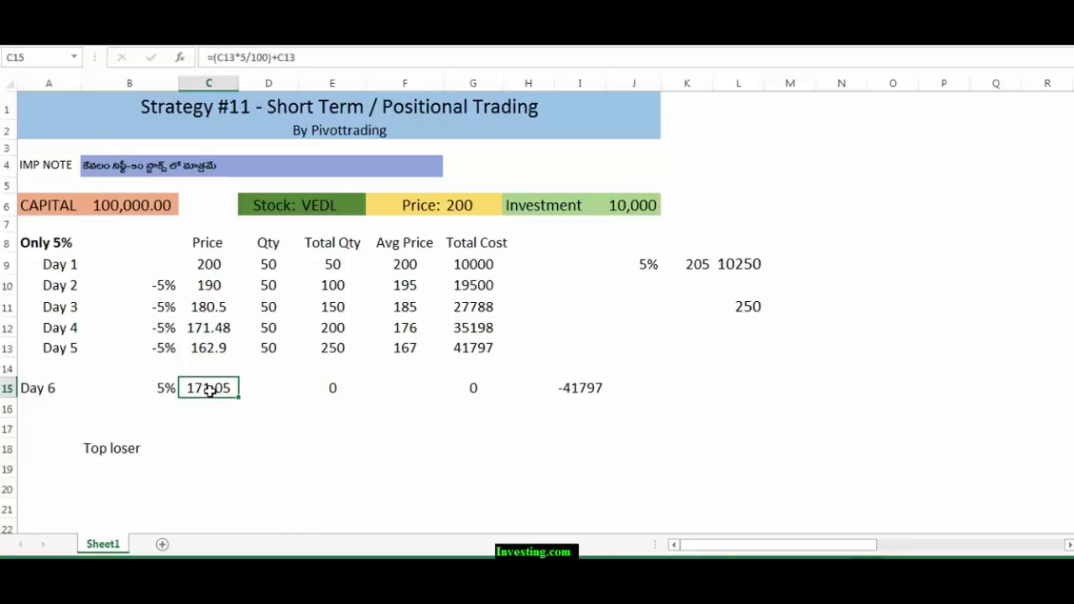
Set the Day 6 total quantity to 250 and check the resulting profit in cell I15
{"action": "left_click", "coordinate": [333, 388]}
{"action": "type", "text": "250"}
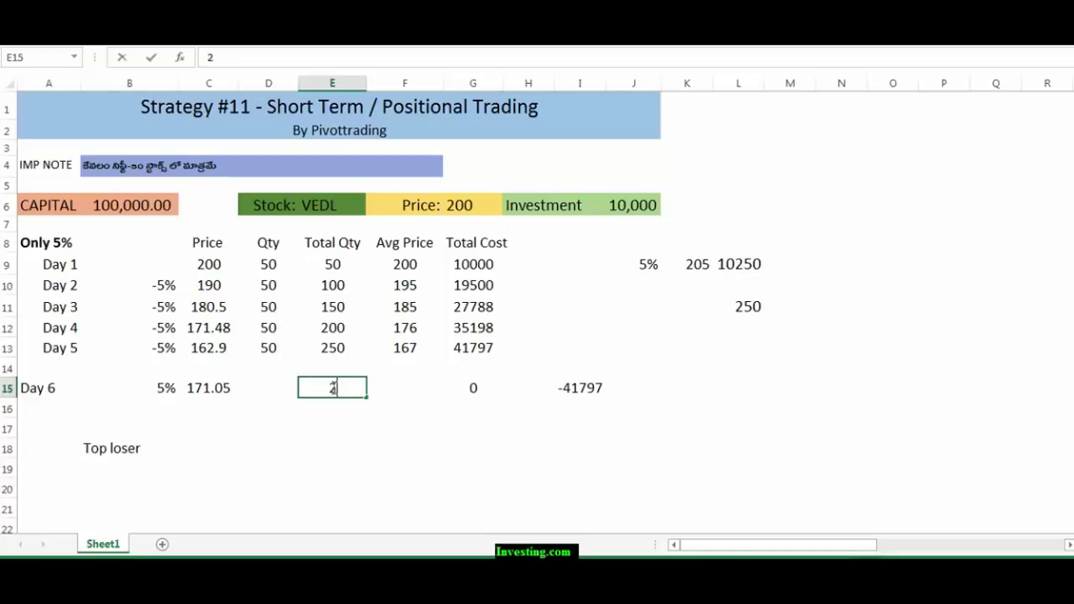
{"action": "left_click", "coordinate": [369, 477]}
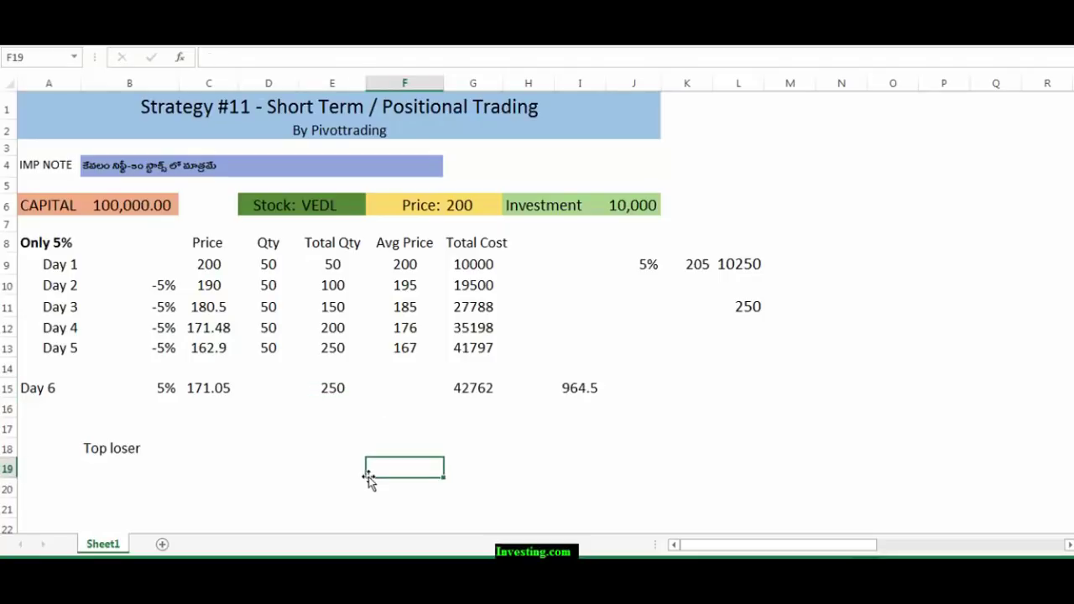
{"action": "left_click", "coordinate": [571, 387]}
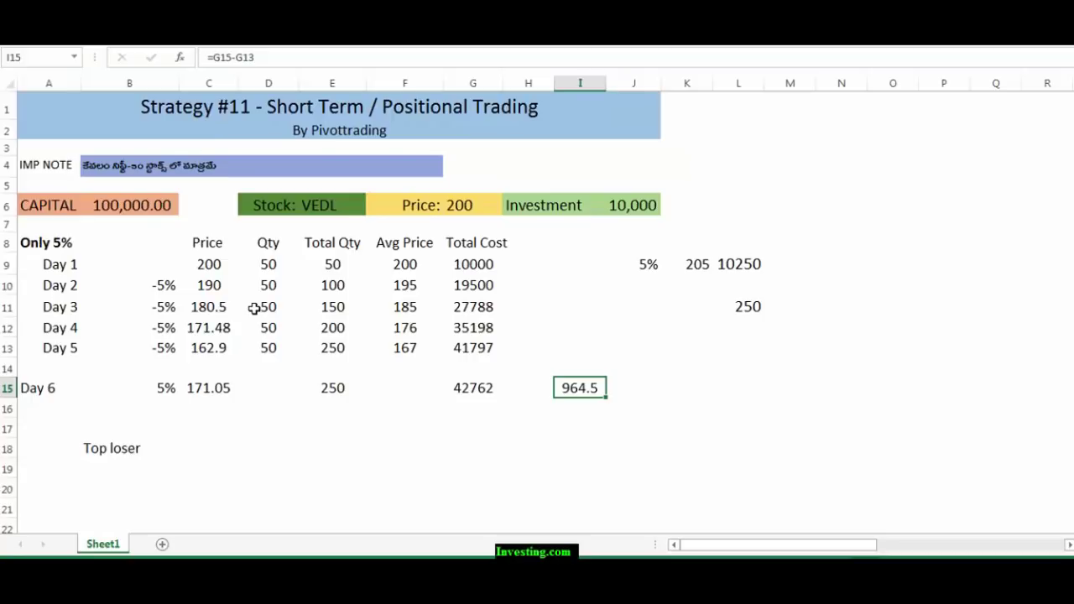
Make the Day 1 and Day 5 average prices bold
{"action": "left_click", "coordinate": [401, 265]}
{"action": "left_click", "coordinate": [408, 347]}
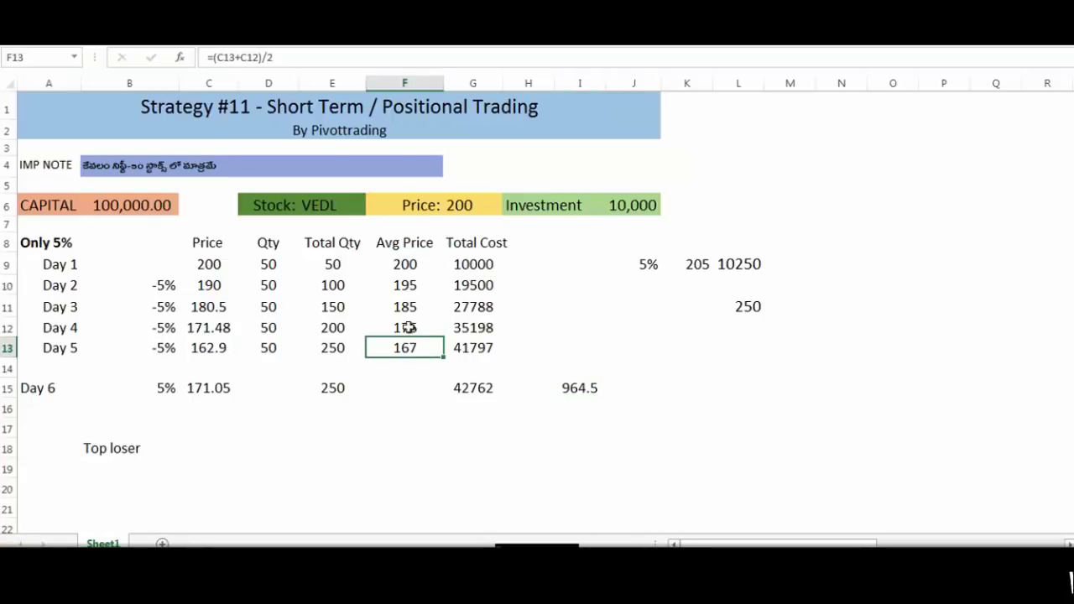
{"action": "left_click", "coordinate": [400, 262]}
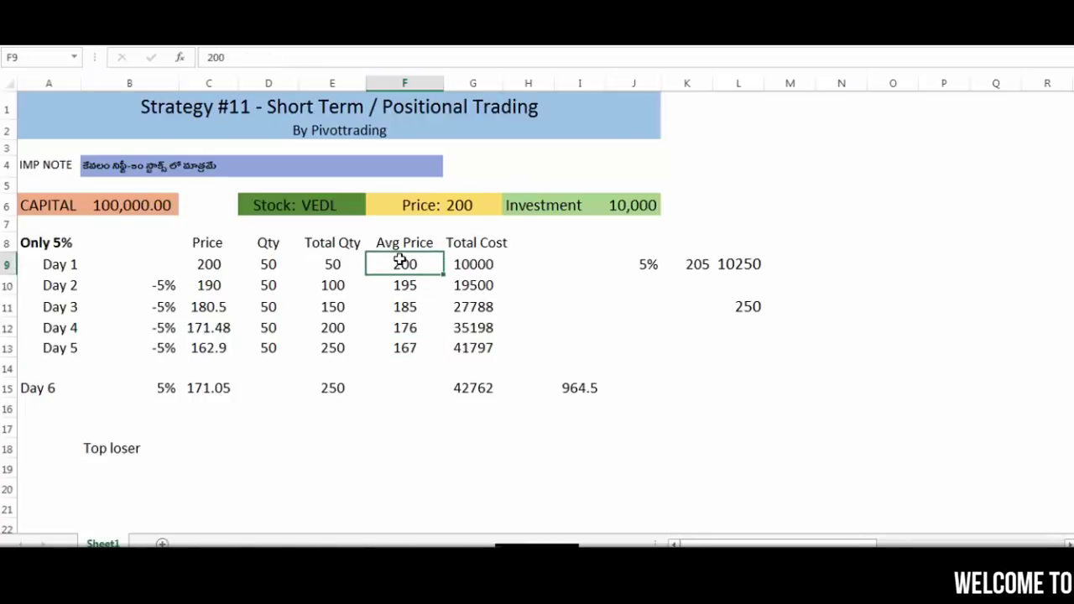
{"action": "left_click", "coordinate": [407, 351]}
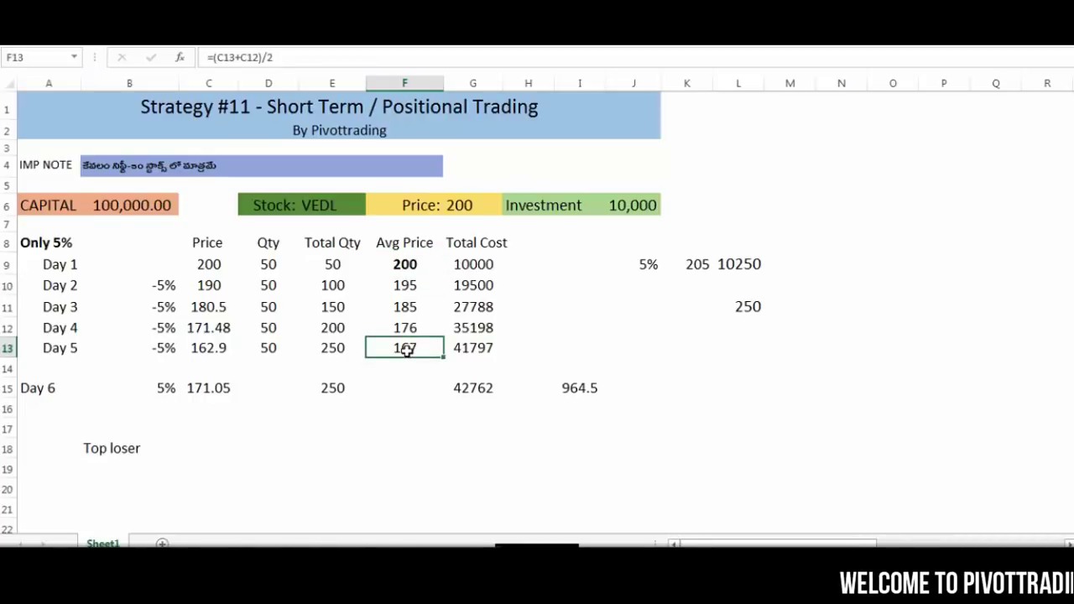
{"action": "left_click", "coordinate": [420, 443]}
{"action": "left_click", "coordinate": [403, 263]}
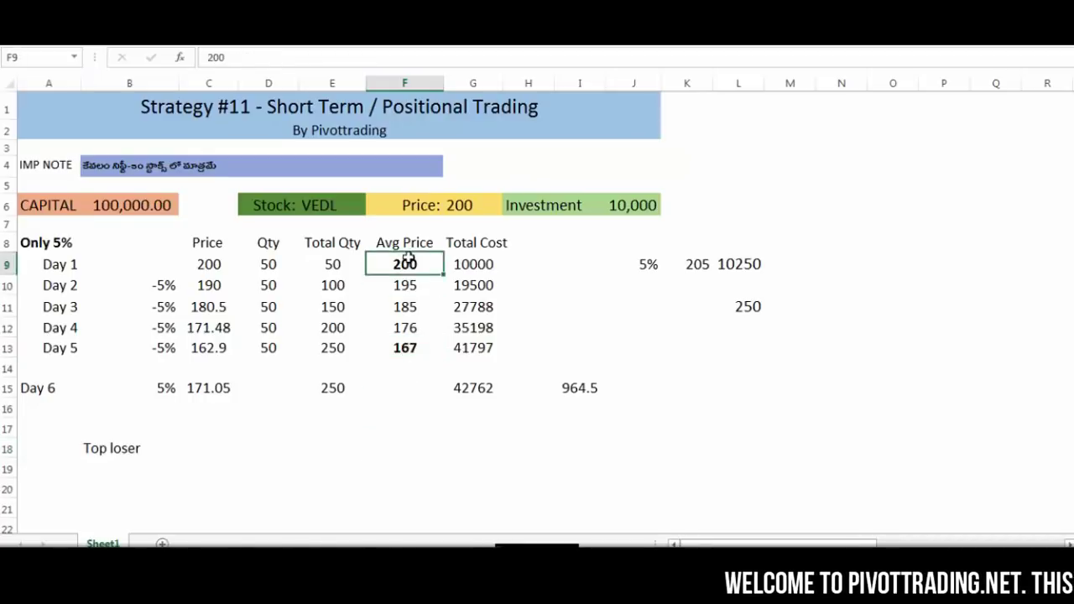
{"action": "left_click", "coordinate": [408, 350]}
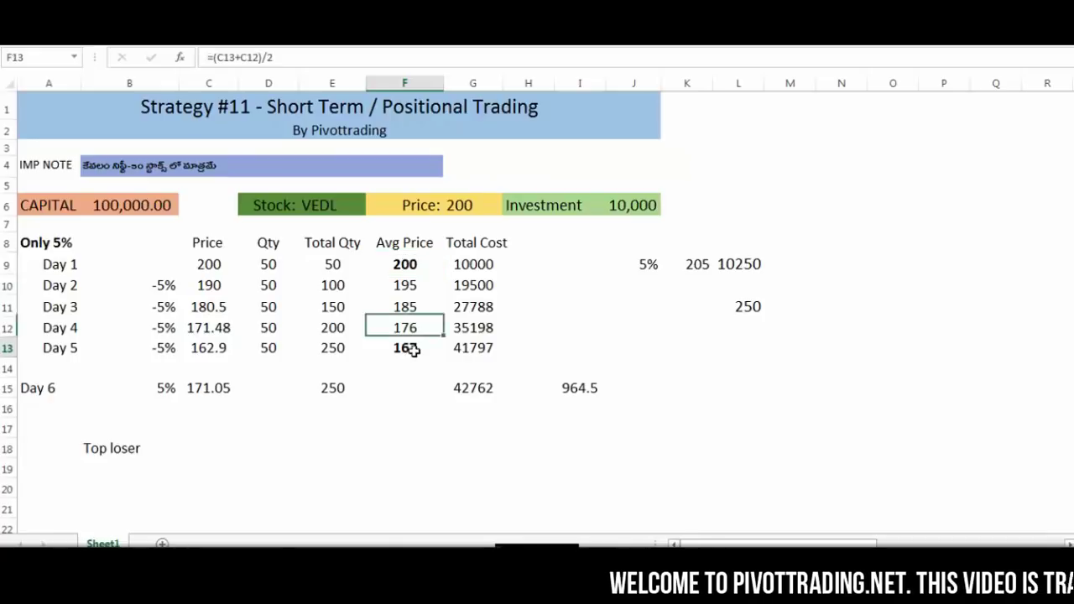
{"action": "left_click", "coordinate": [368, 438]}
Change the Day 6 price formula to a 10% rise, =(C13*10/100)+C13, and check the profit in cell I15
{"action": "left_click", "coordinate": [194, 389]}
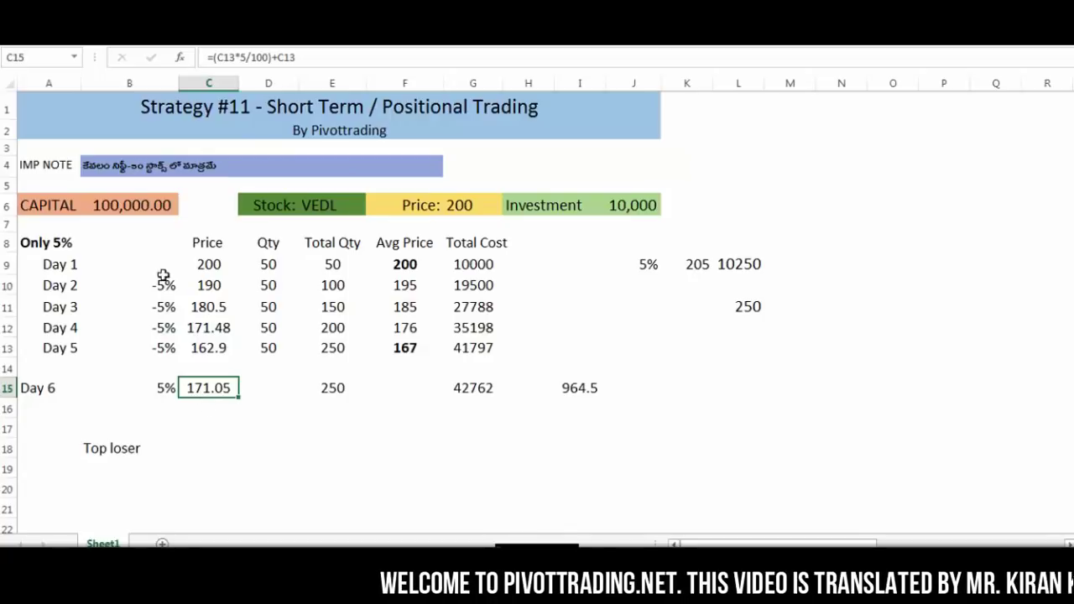
{"action": "left_click", "coordinate": [208, 435]}
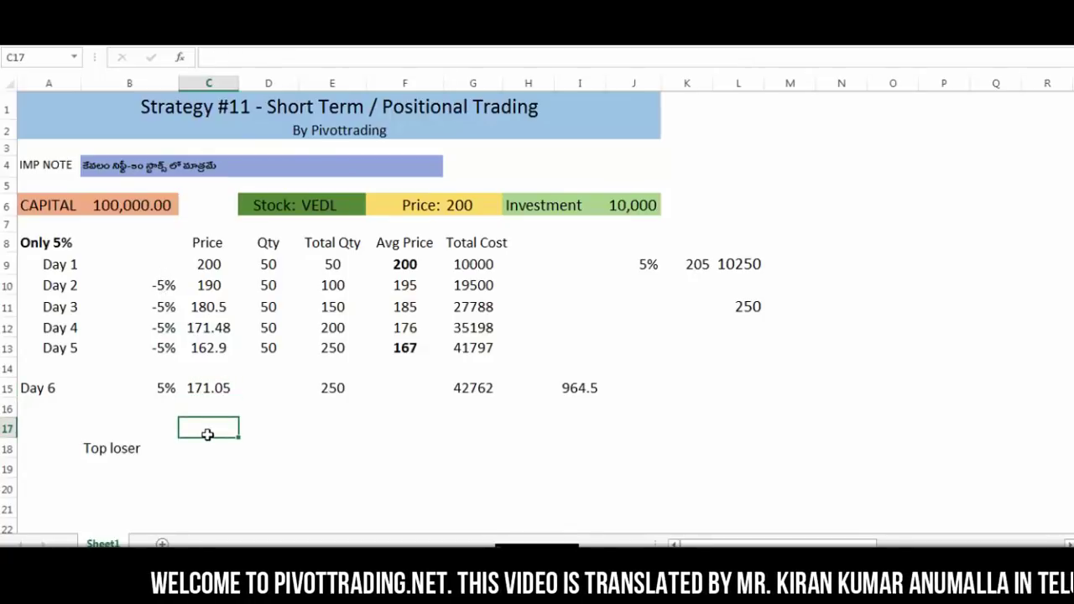
{"action": "left_click", "coordinate": [217, 390]}
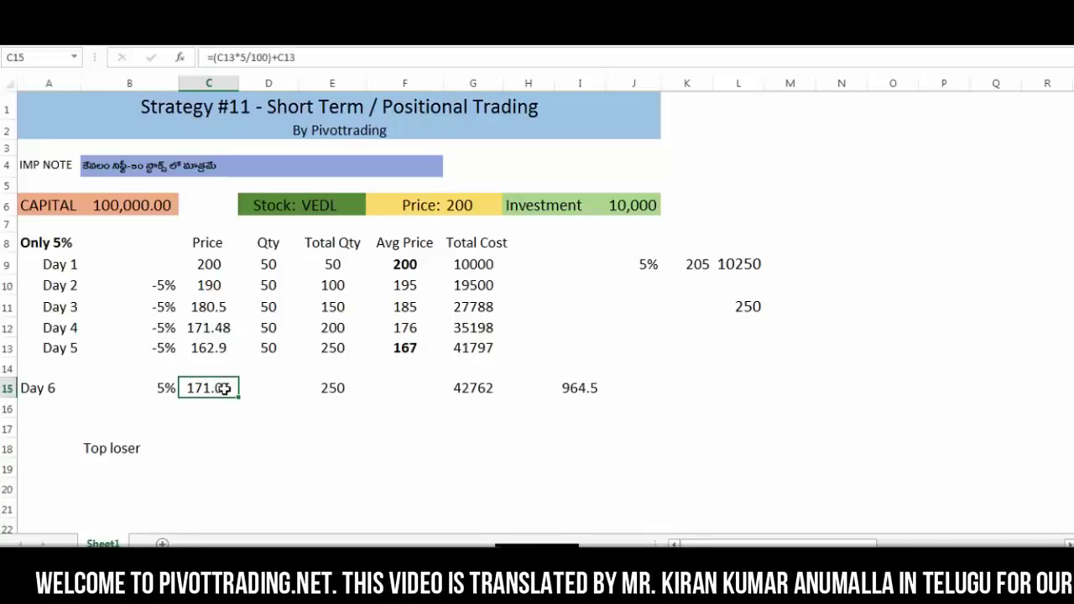
{"action": "left_click", "coordinate": [247, 57]}
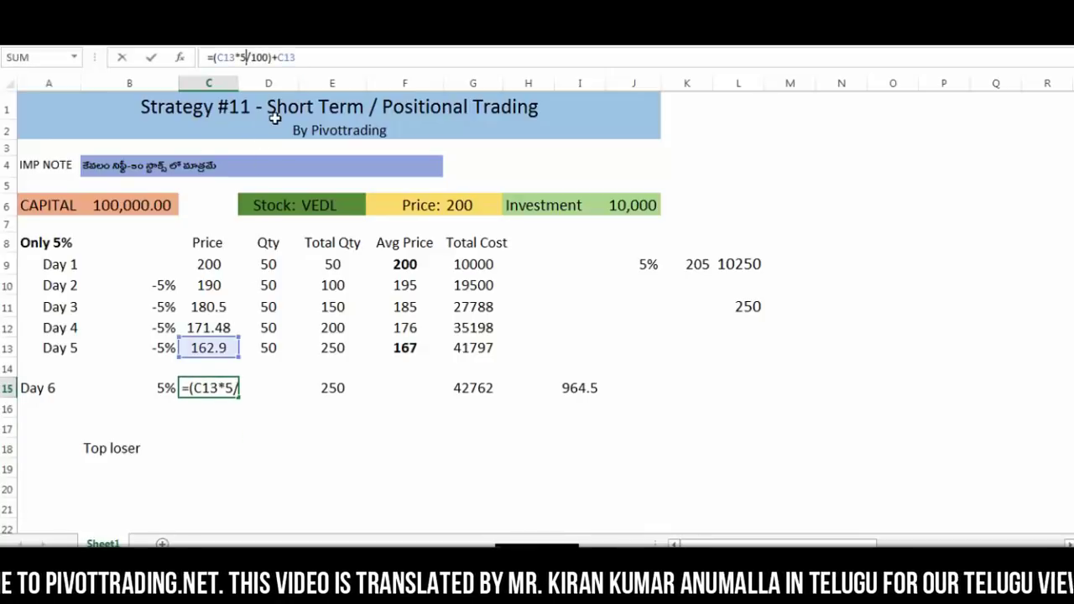
{"action": "key", "text": "BackSpace"}
{"action": "type", "text": "10"}
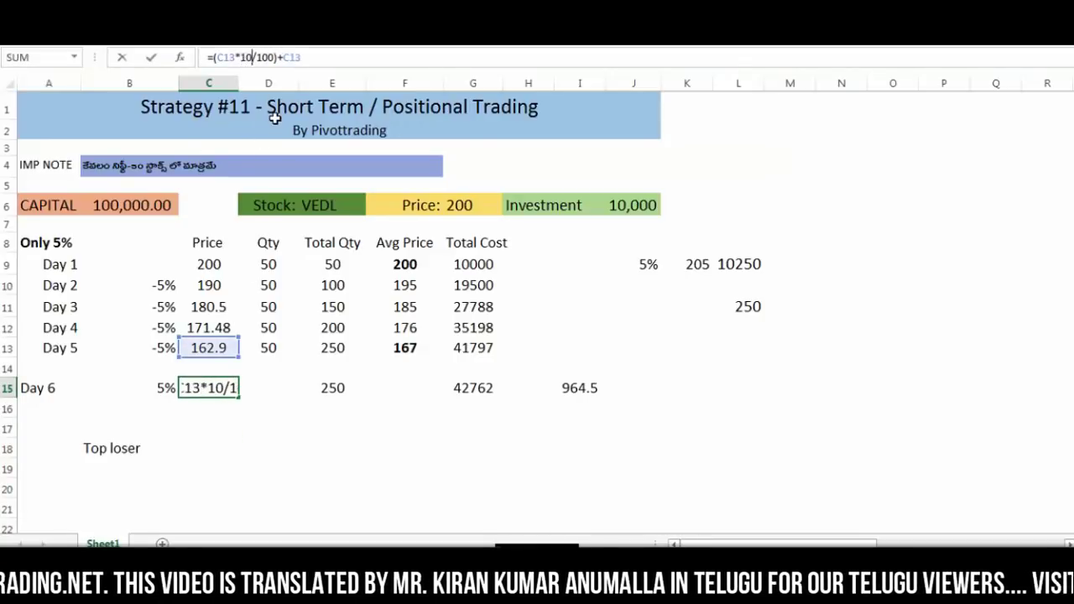
{"action": "left_click", "coordinate": [256, 485]}
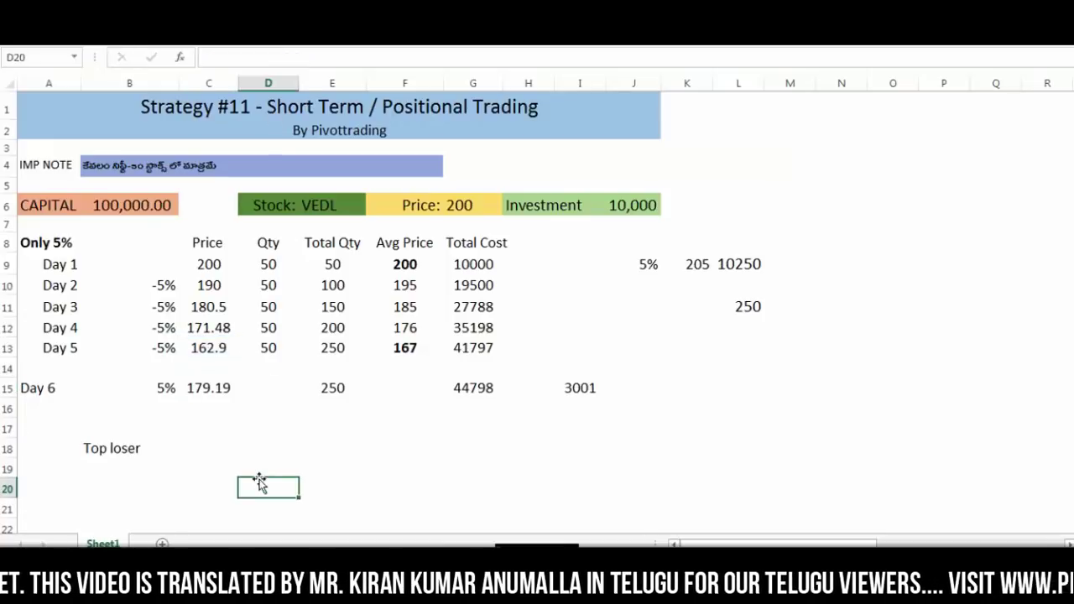
{"action": "left_click", "coordinate": [585, 391]}
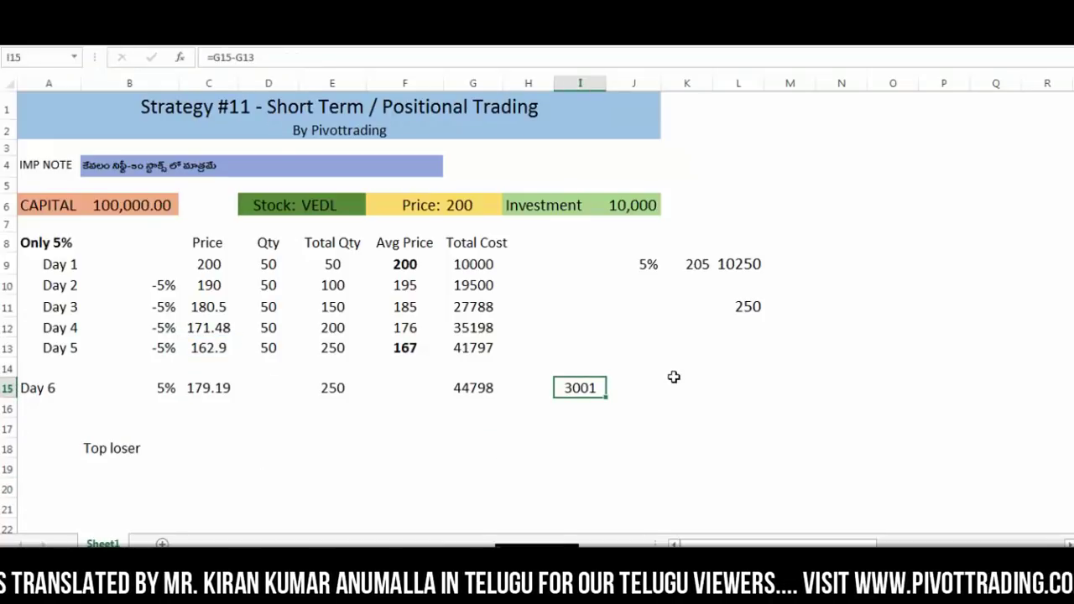
Undo the Day 6 price change to a 10% rise and make the Top loser label bold
{"action": "key", "text": "ctrl+z"}
{"action": "left_click", "coordinate": [574, 441]}
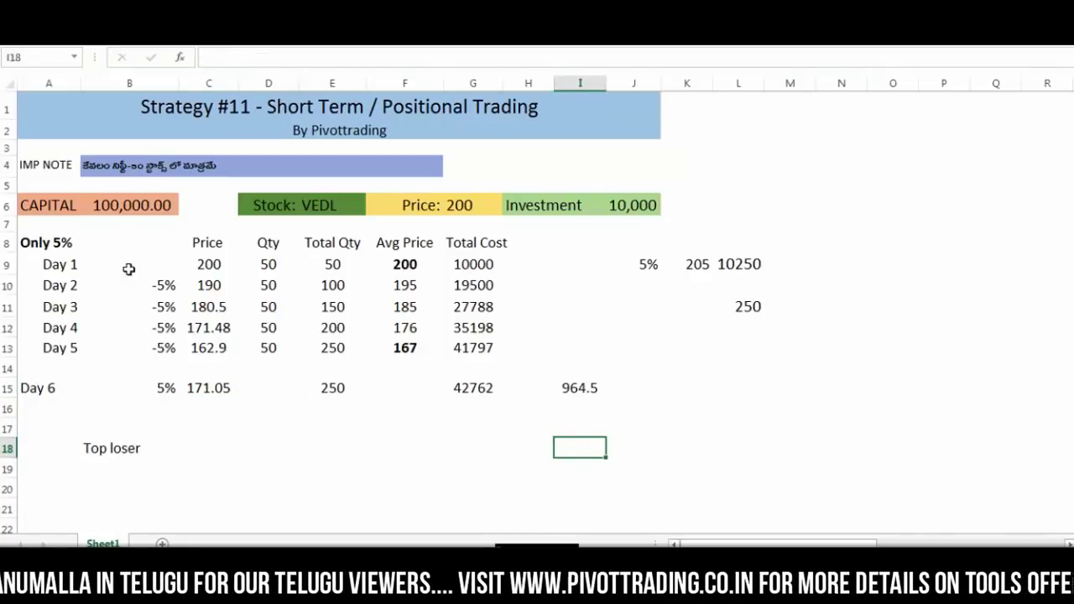
{"action": "left_click_drag", "start_coordinate": [42, 428], "coordinate": [143, 479]}
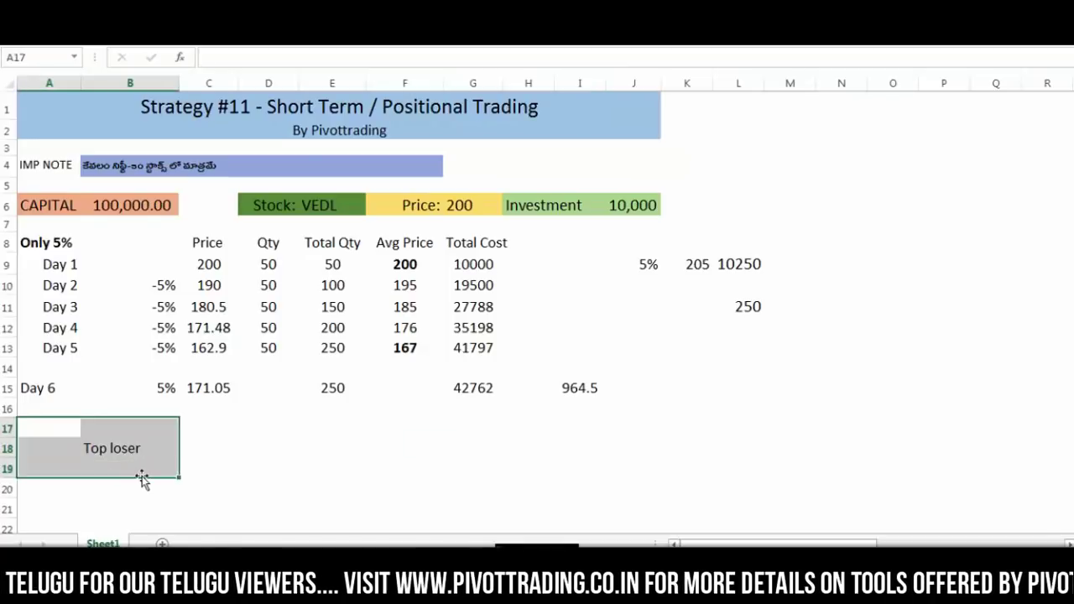
{"action": "key", "text": "ctrl+b"}
{"action": "left_click", "coordinate": [336, 489]}
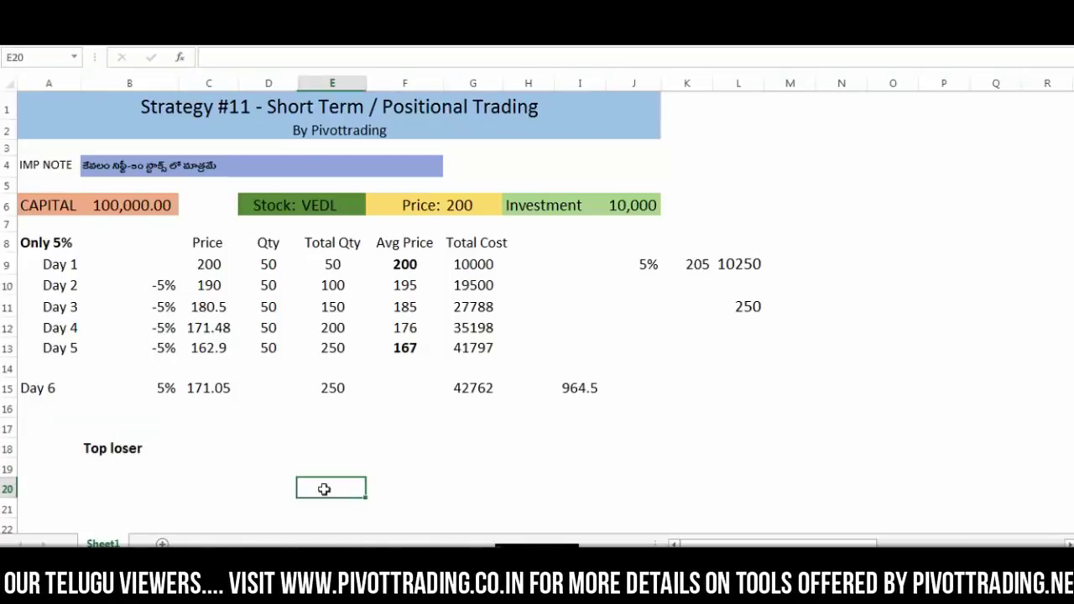
Enter 3 in C18 and 3:30pm in D18, beside the Top loser label
{"action": "left_click", "coordinate": [114, 450]}
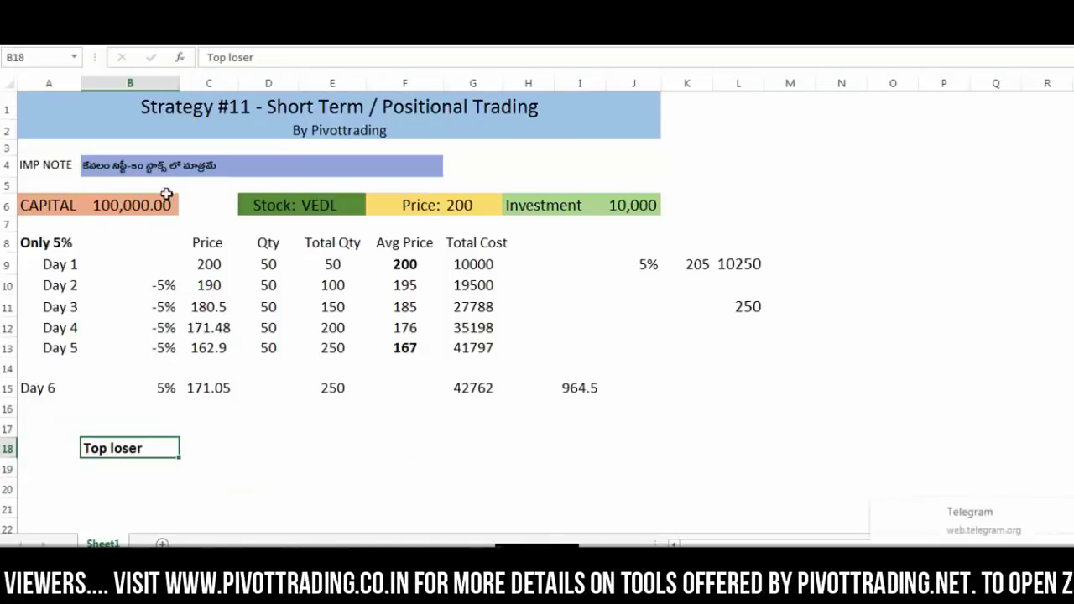
{"action": "left_click", "coordinate": [209, 449]}
{"action": "type", "text": "3"}
{"action": "left_click", "coordinate": [282, 447]}
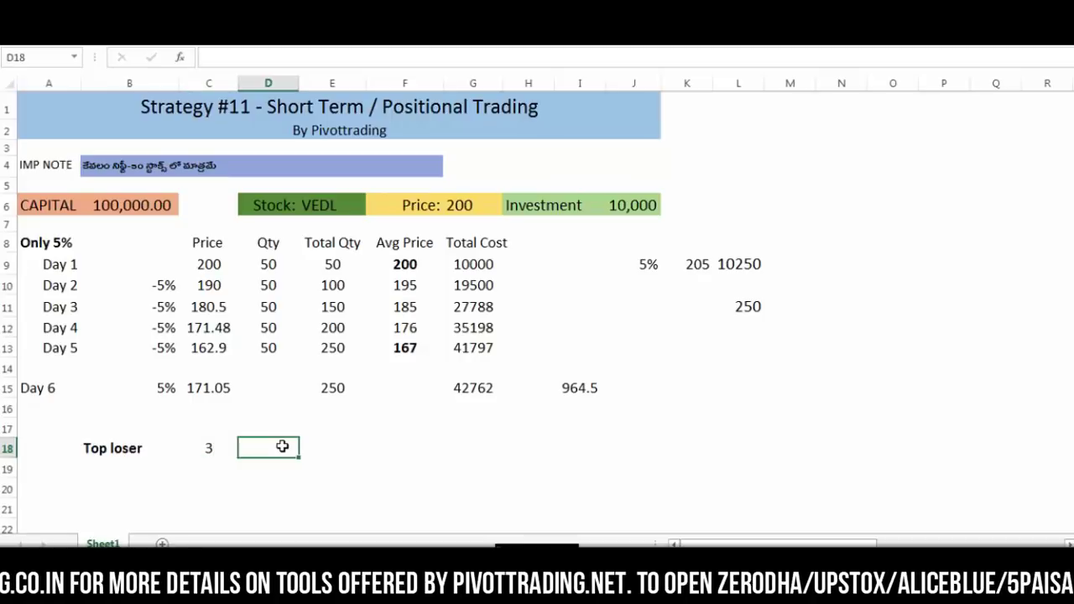
{"action": "type", "text": "3:"}
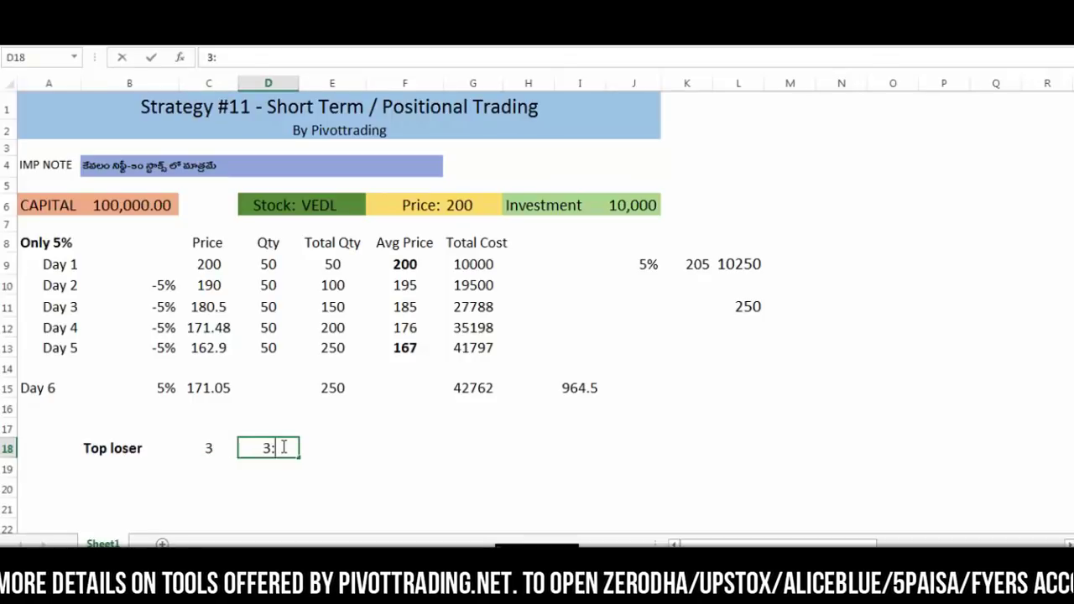
{"action": "type", "text": "30"}
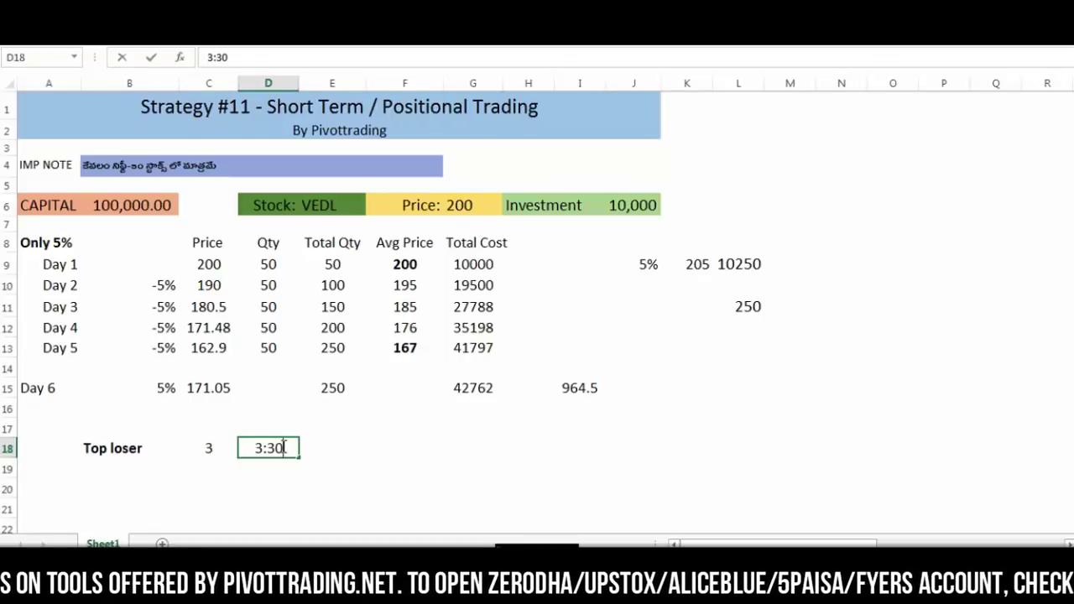
{"action": "type", "text": "pm"}
{"action": "left_click", "coordinate": [312, 485]}
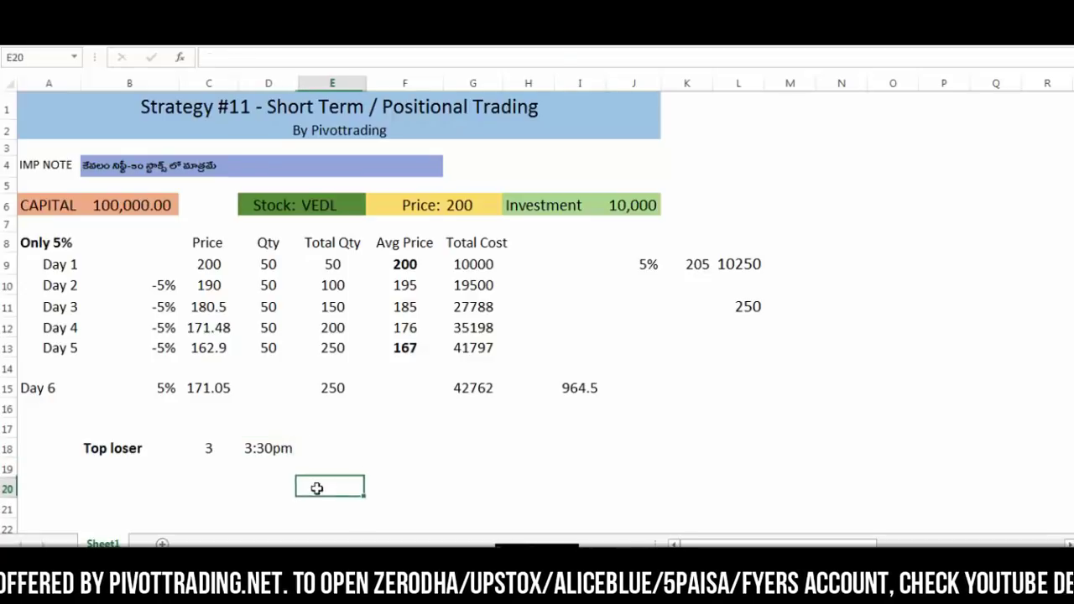
Make the Top loser count and time in C18:D18 bold
{"action": "left_click_drag", "start_coordinate": [210, 448], "coordinate": [268, 449]}
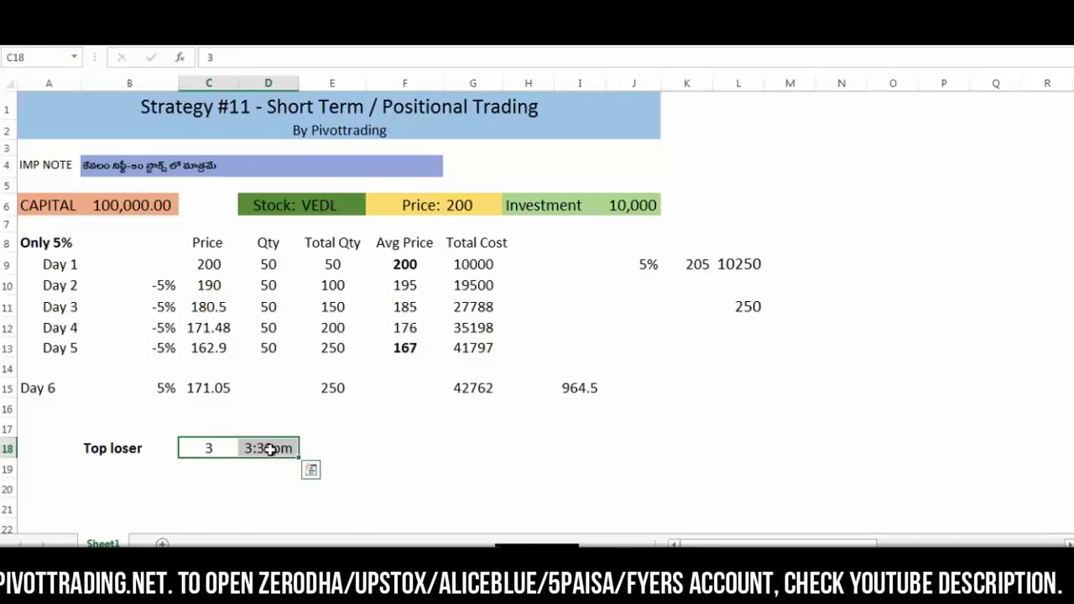
{"action": "key", "text": "ctrl+b"}
{"action": "left_click", "coordinate": [431, 505]}
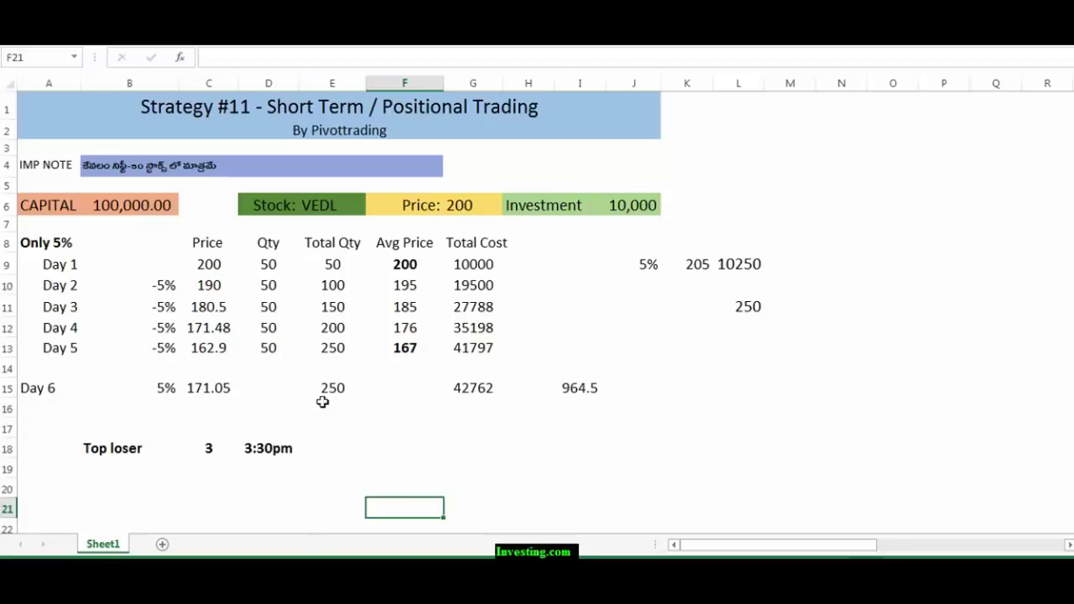
Check the Day 1 5% rise figures in K9 and L9, and make the profit in L11 bold
{"action": "left_click", "coordinate": [700, 263]}
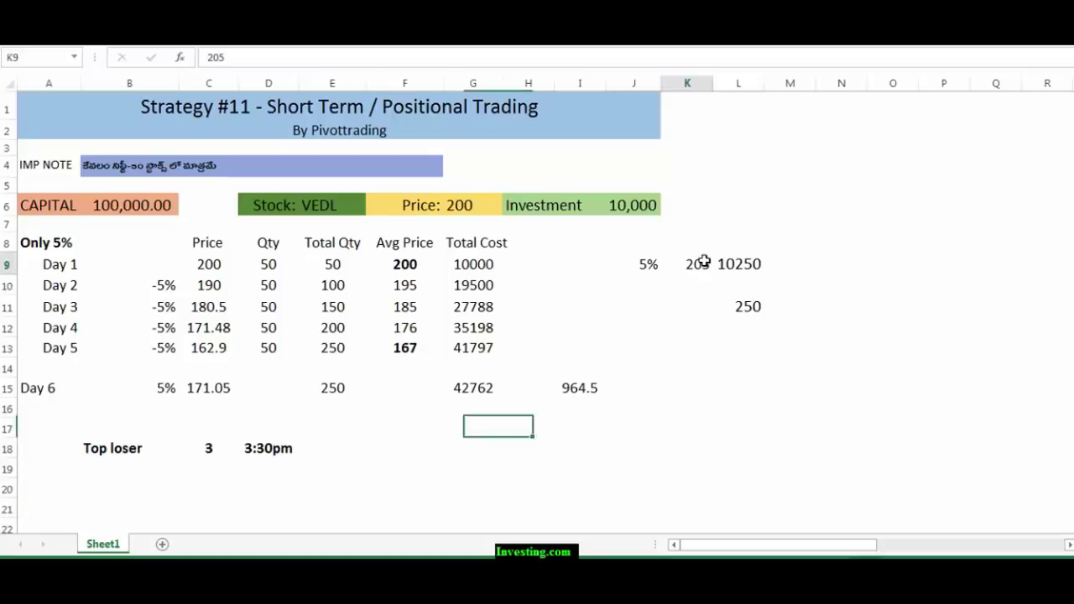
{"action": "left_click", "coordinate": [746, 264]}
{"action": "left_click", "coordinate": [757, 307]}
{"action": "left_click", "coordinate": [779, 339]}
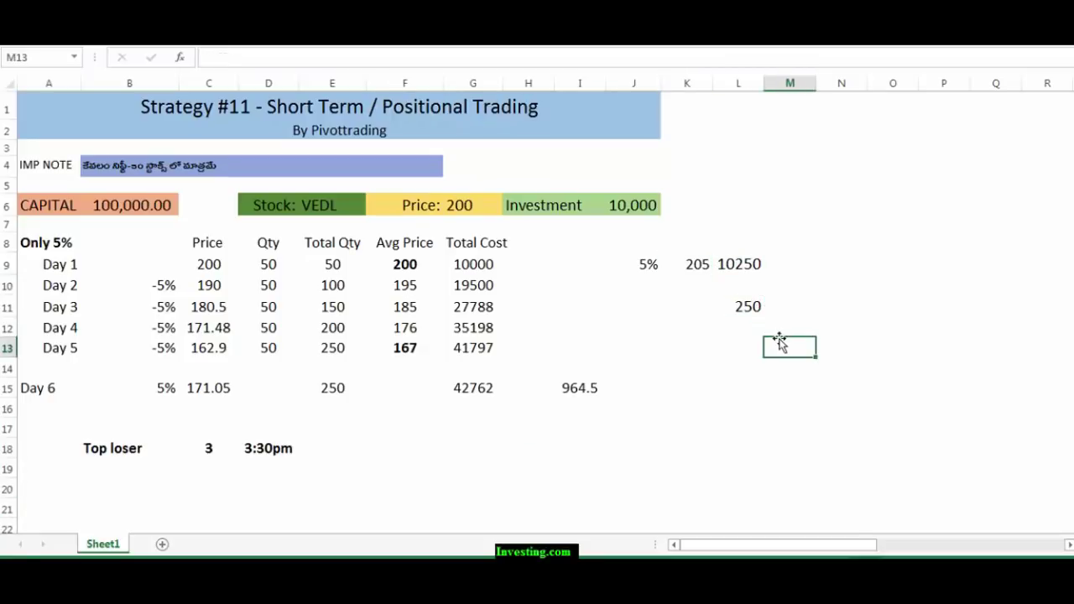
{"action": "left_click_drag", "start_coordinate": [736, 289], "coordinate": [772, 330]}
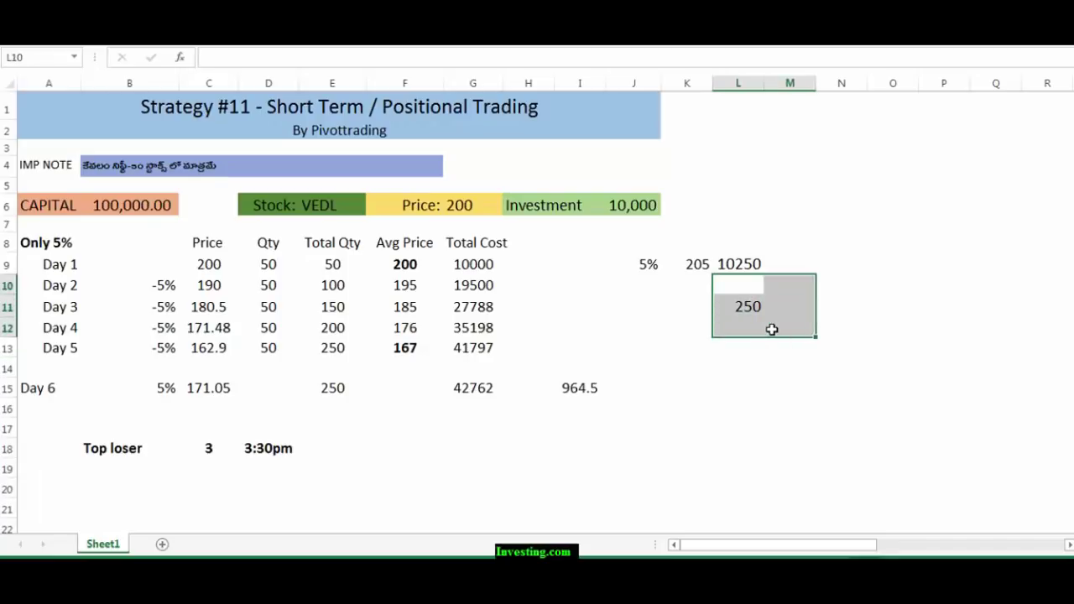
{"action": "key", "text": "ctrl+b"}
{"action": "left_click", "coordinate": [705, 407]}
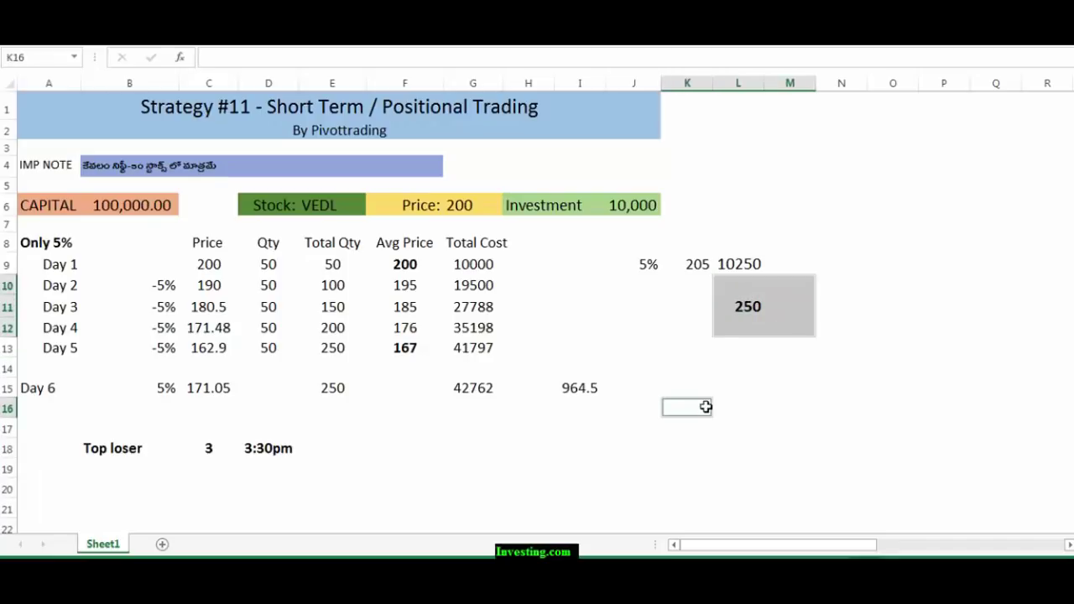
Examine the Day 2 to Day 4 average prices, the Day 6 row with its percentage rise, and the profit in I15
{"action": "left_click", "coordinate": [448, 451]}
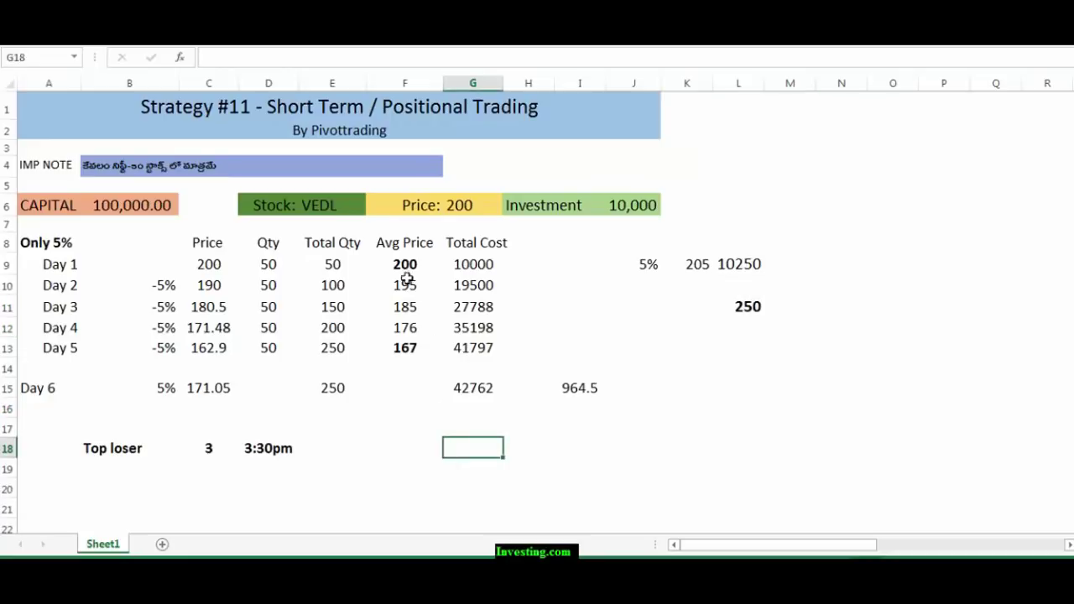
{"action": "left_click_drag", "start_coordinate": [405, 284], "coordinate": [407, 329]}
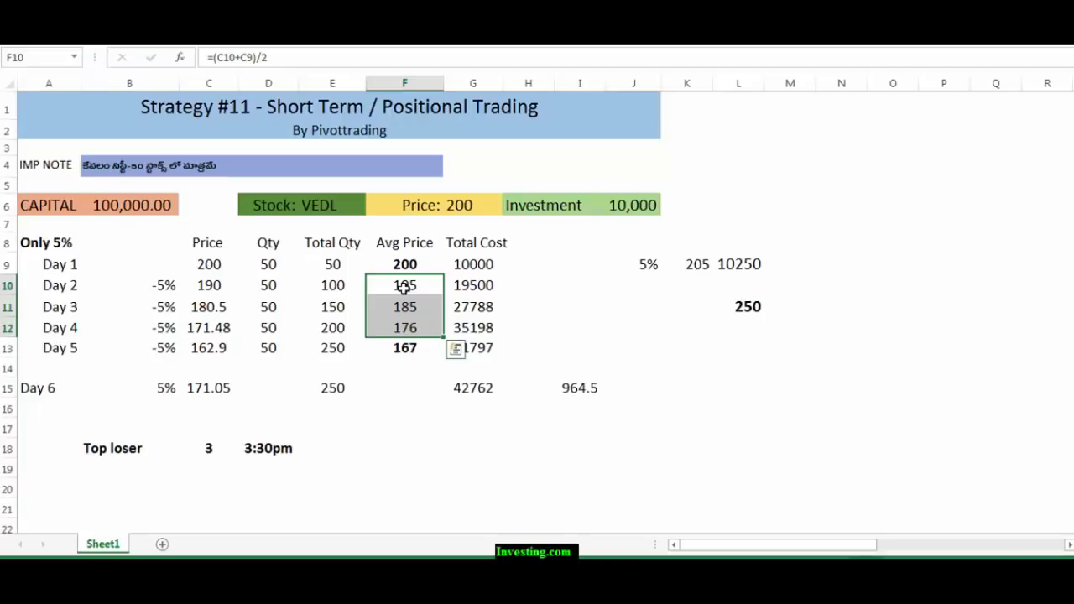
{"action": "left_click", "coordinate": [514, 286]}
{"action": "left_click_drag", "start_coordinate": [514, 286], "coordinate": [539, 330]}
{"action": "left_click", "coordinate": [443, 486]}
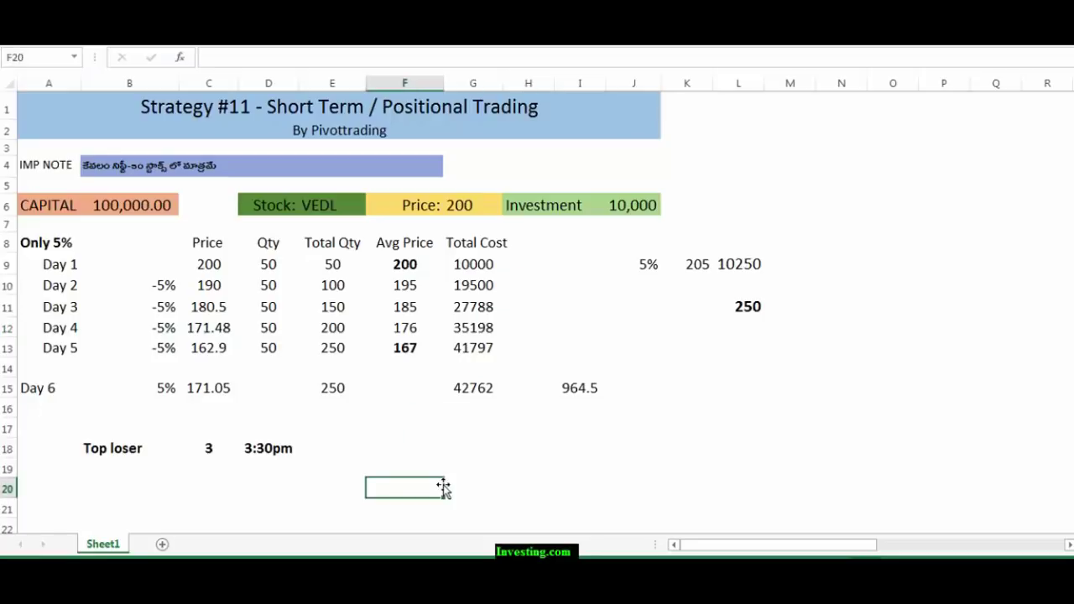
{"action": "left_click_drag", "start_coordinate": [52, 369], "coordinate": [339, 406]}
{"action": "left_click", "coordinate": [438, 448]}
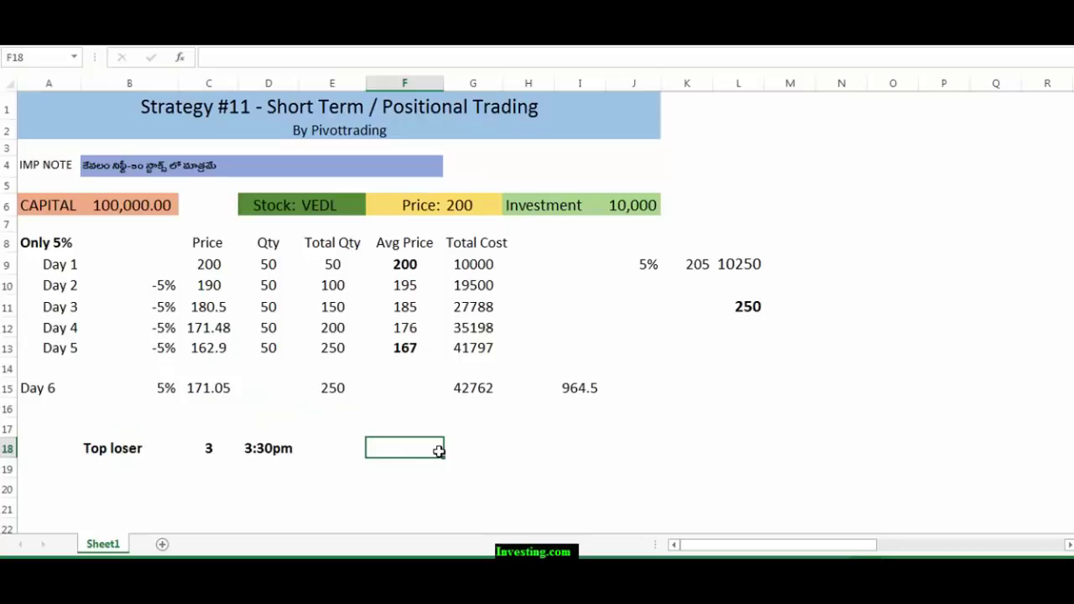
{"action": "mouse_move", "coordinate": [165, 366]}
{"action": "left_mouse_down"}
{"action": "mouse_move", "coordinate": [173, 283]}
{"action": "mouse_move", "coordinate": [167, 388]}
{"action": "left_mouse_up"}
{"action": "left_click", "coordinate": [162, 410]}
{"action": "left_click", "coordinate": [166, 384]}
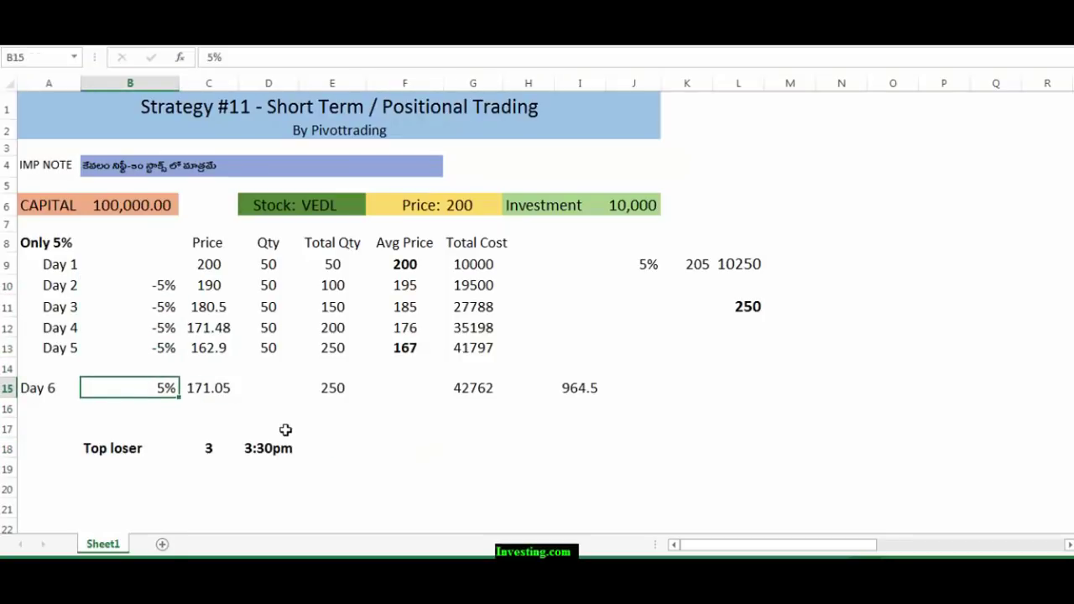
{"action": "left_click", "coordinate": [582, 386]}
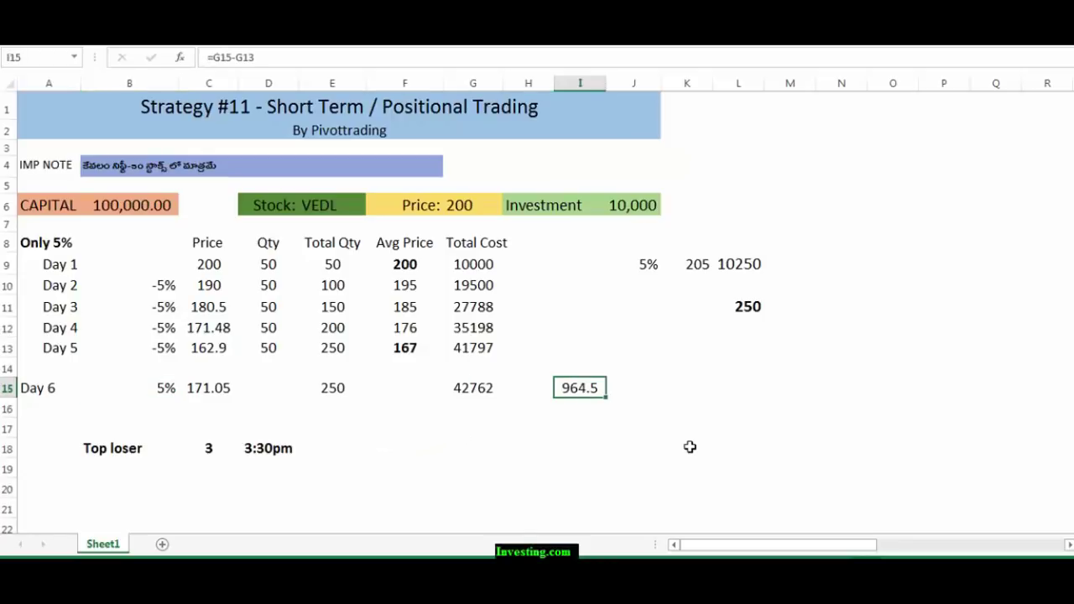
{"action": "left_click", "coordinate": [579, 464]}
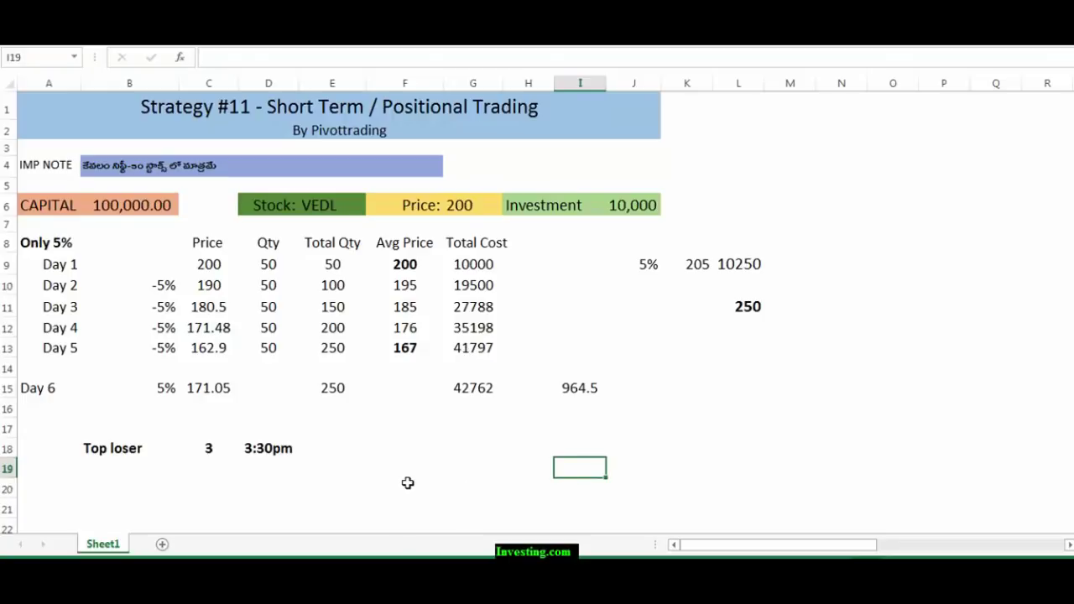
Go through the daily quantities from Day 1 to Day 5
{"action": "left_click", "coordinate": [268, 263]}
{"action": "left_click", "coordinate": [271, 285]}
{"action": "left_click", "coordinate": [272, 300]}
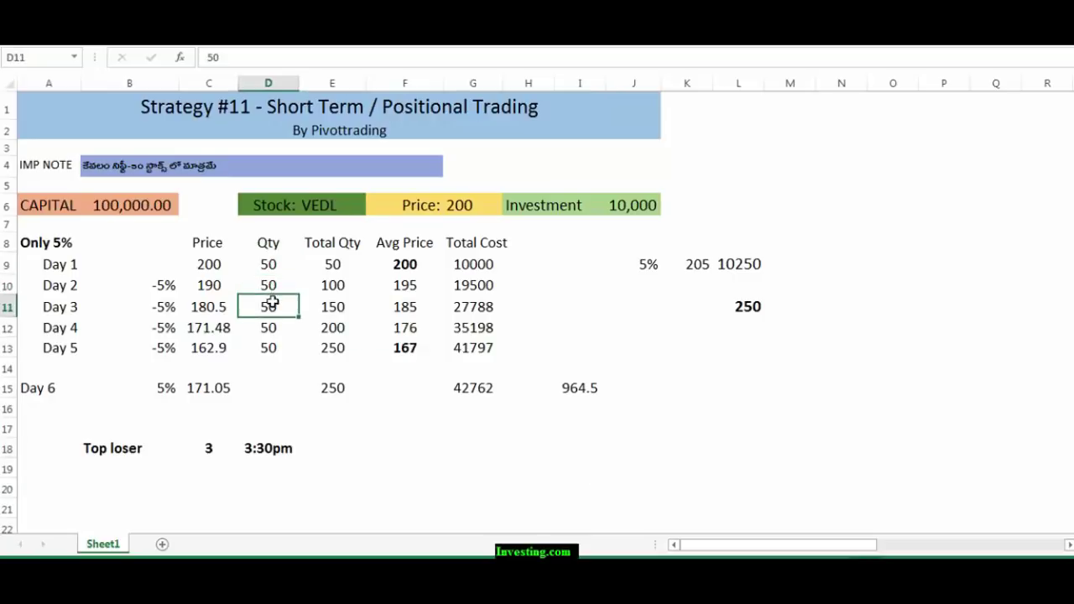
{"action": "left_click", "coordinate": [270, 328]}
{"action": "left_click", "coordinate": [274, 349]}
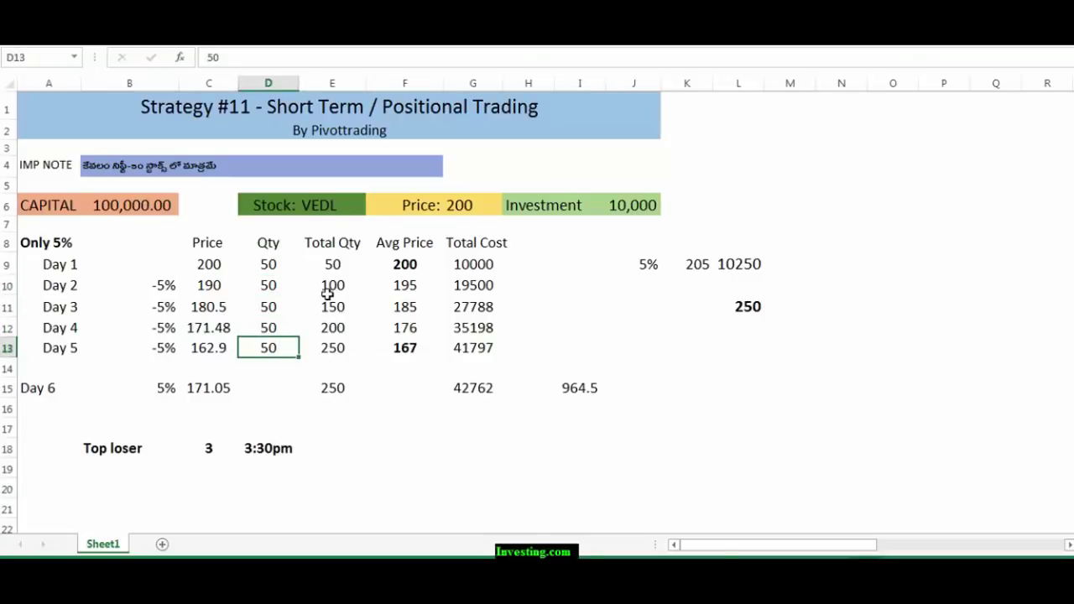
Set the Day 2 to Day 5 quantities to 100, 200, 400 and 800, doubling each day
{"action": "left_click", "coordinate": [267, 287]}
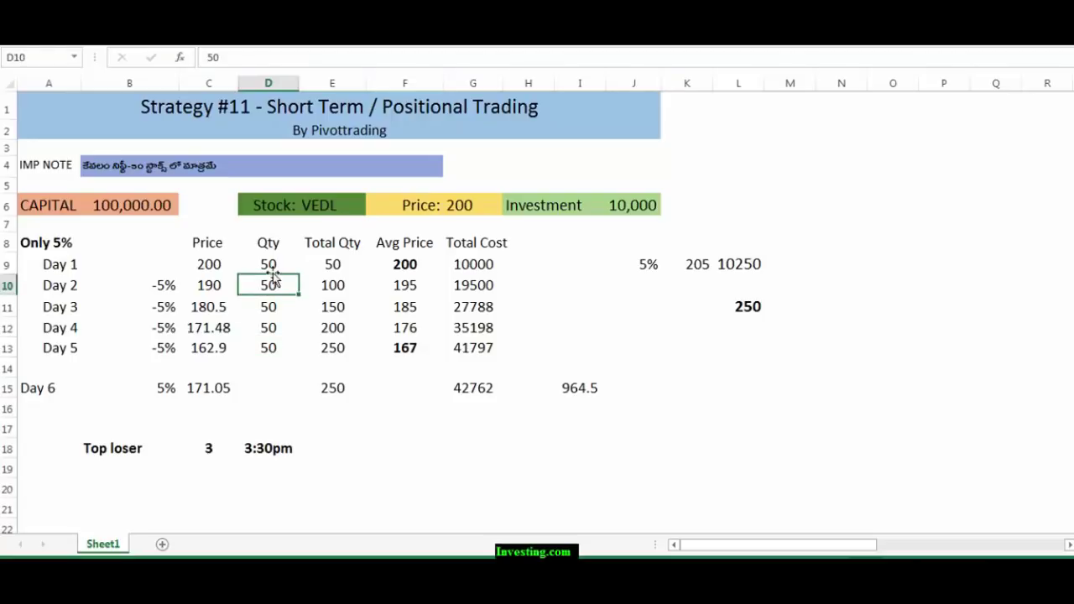
{"action": "left_click", "coordinate": [267, 264]}
{"action": "left_click", "coordinate": [268, 285]}
{"action": "type", "text": "100"}
{"action": "left_click", "coordinate": [330, 422]}
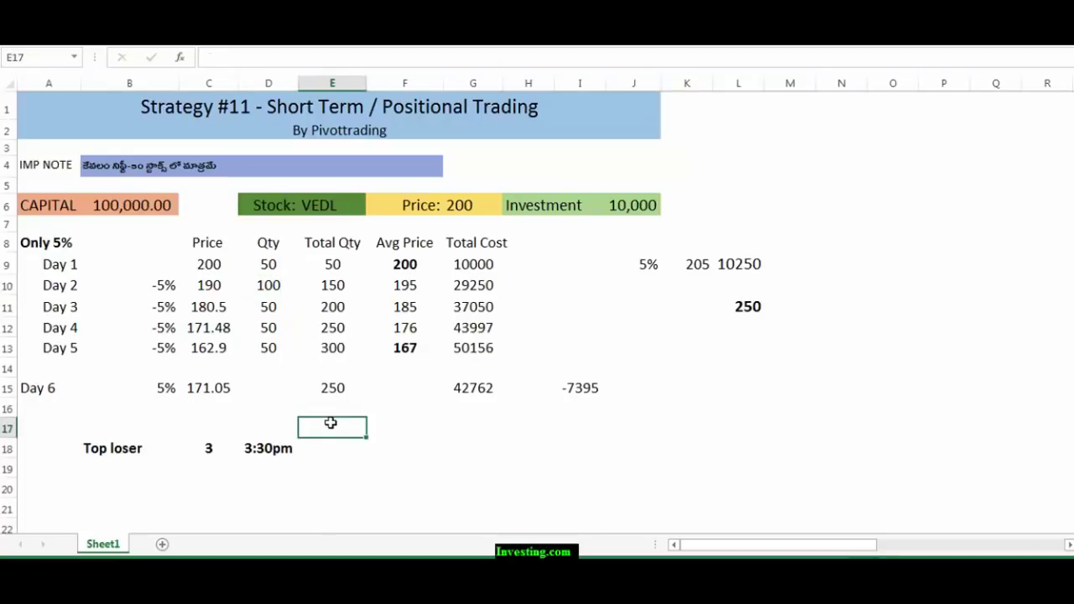
{"action": "left_click", "coordinate": [267, 309]}
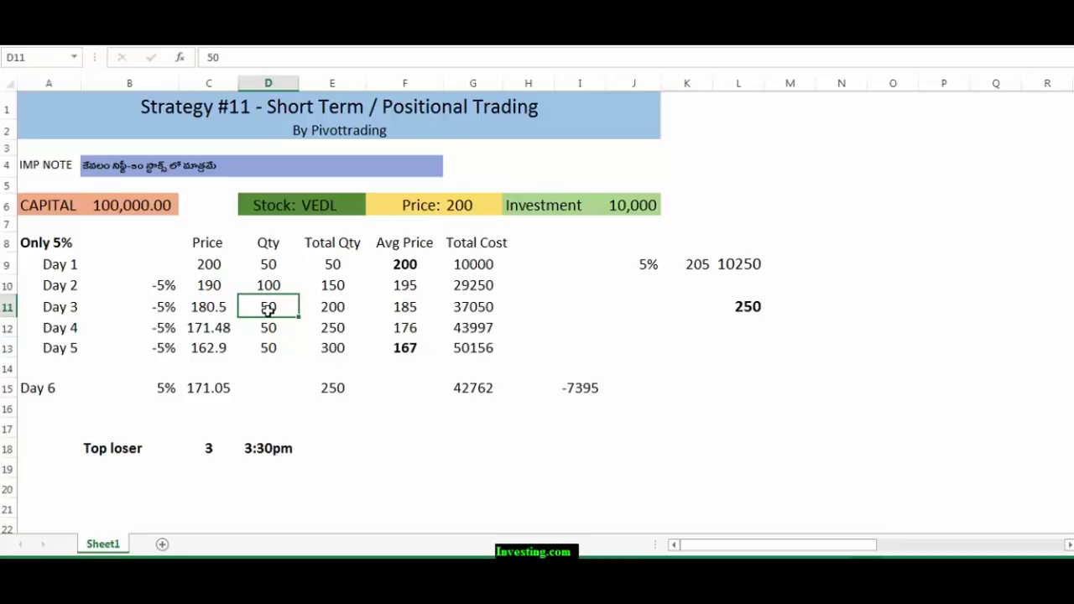
{"action": "type", "text": "200"}
{"action": "key", "text": "Return"}
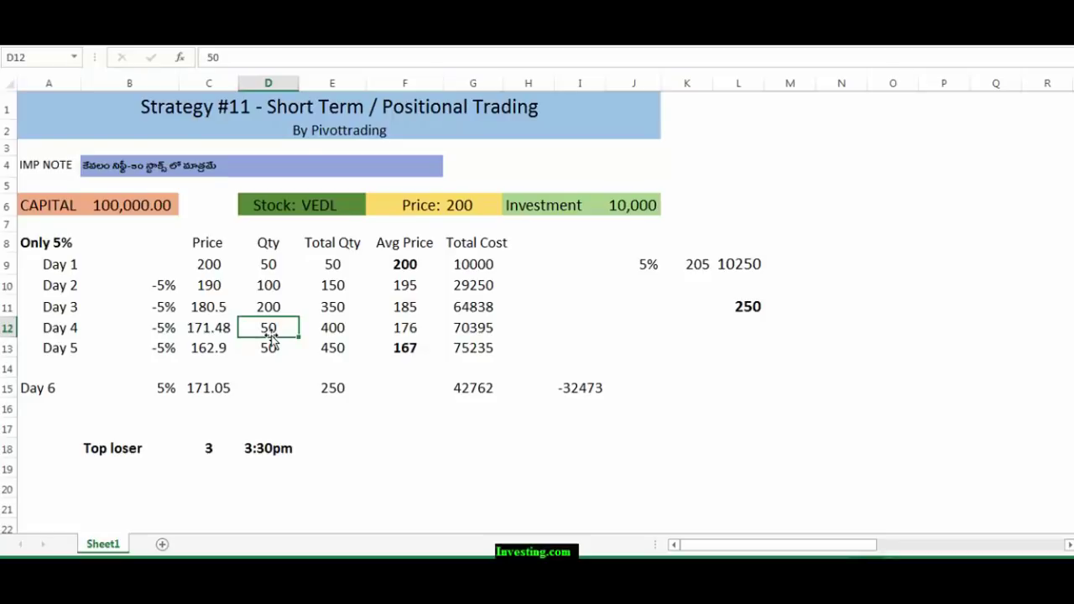
{"action": "type", "text": "400"}
{"action": "key", "text": "Return"}
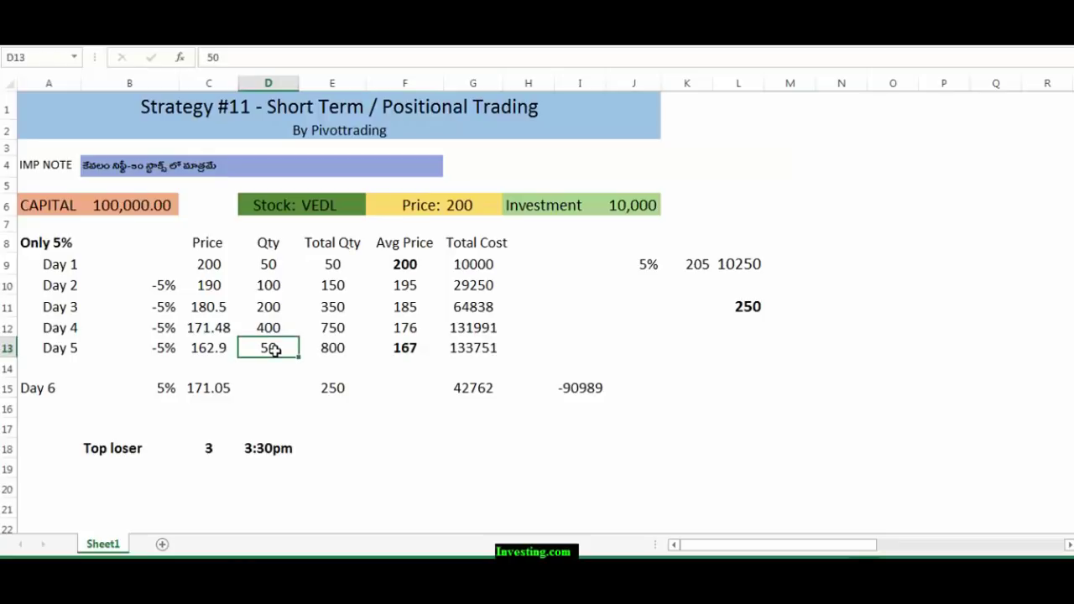
{"action": "type", "text": "800"}
{"action": "left_click", "coordinate": [396, 484]}
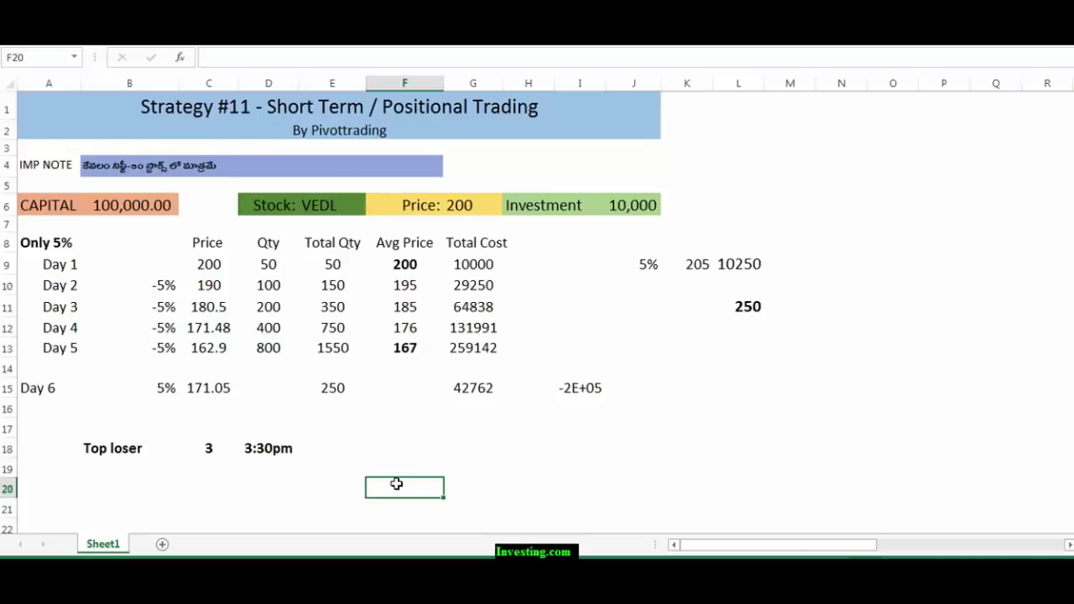
Check the capital and investment amounts, and widen column I to fit the full I15 value
{"action": "left_click", "coordinate": [117, 209]}
{"action": "left_click", "coordinate": [649, 209]}
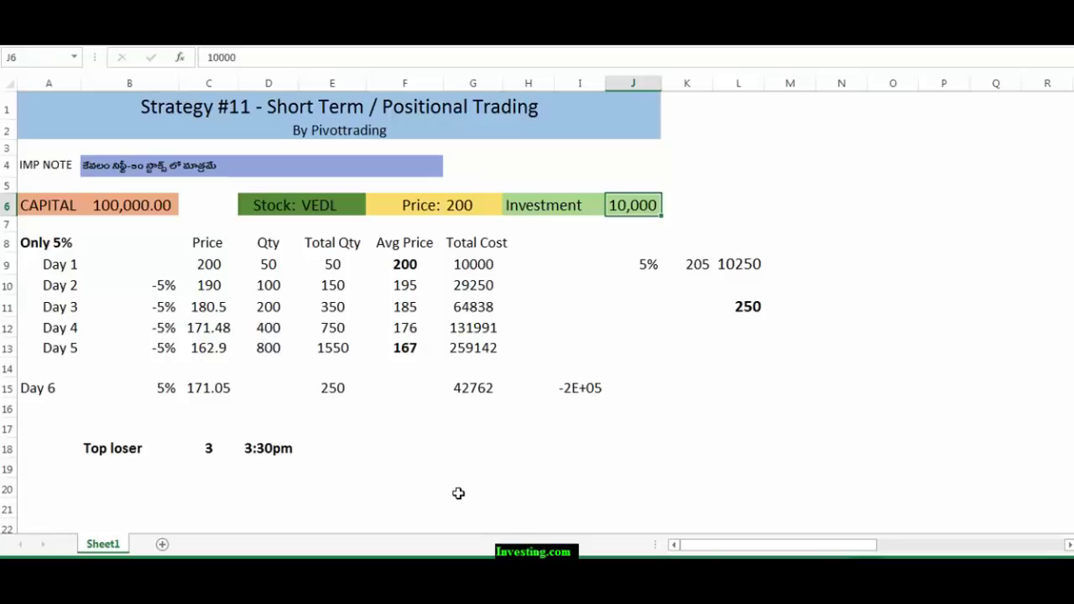
{"action": "double_click", "coordinate": [606, 83]}
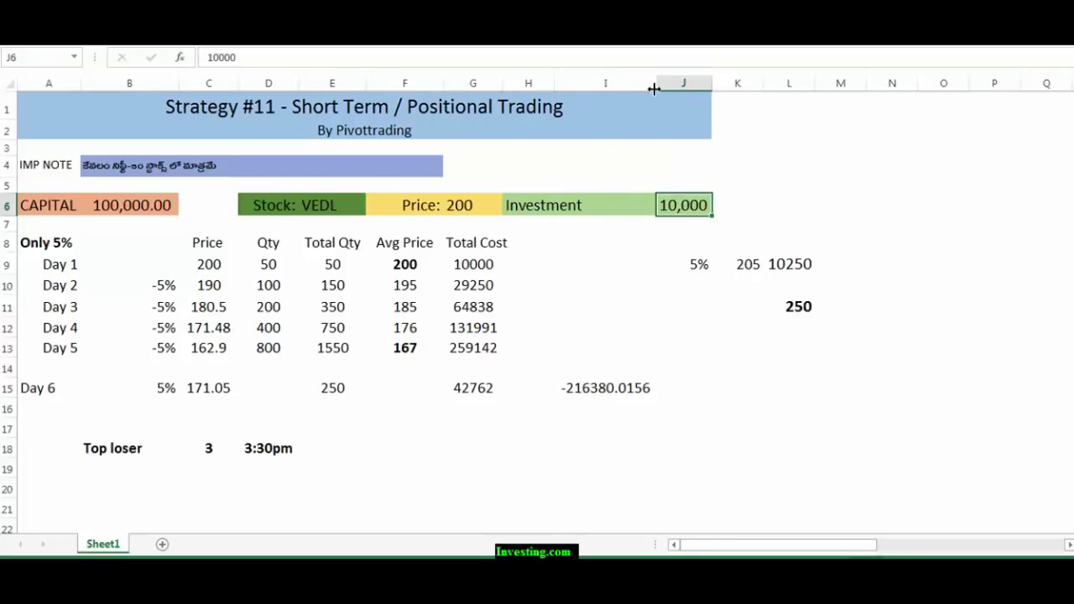
Set the Day 6 total quantity to 1550 and check the resulting profit in I15
{"action": "left_click", "coordinate": [325, 386]}
{"action": "type", "text": "1550"}
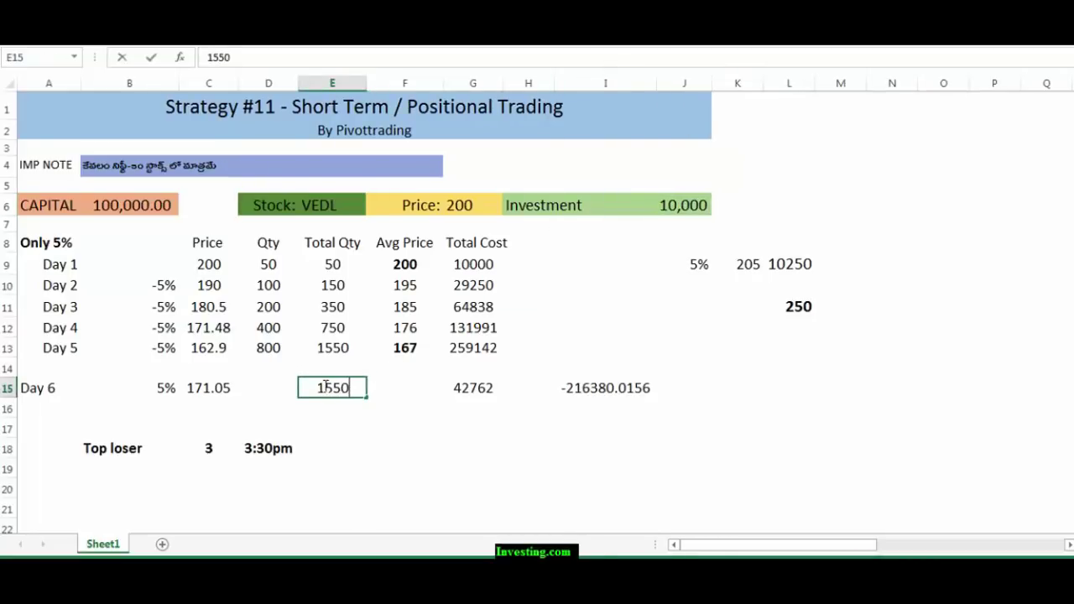
{"action": "left_click", "coordinate": [376, 467]}
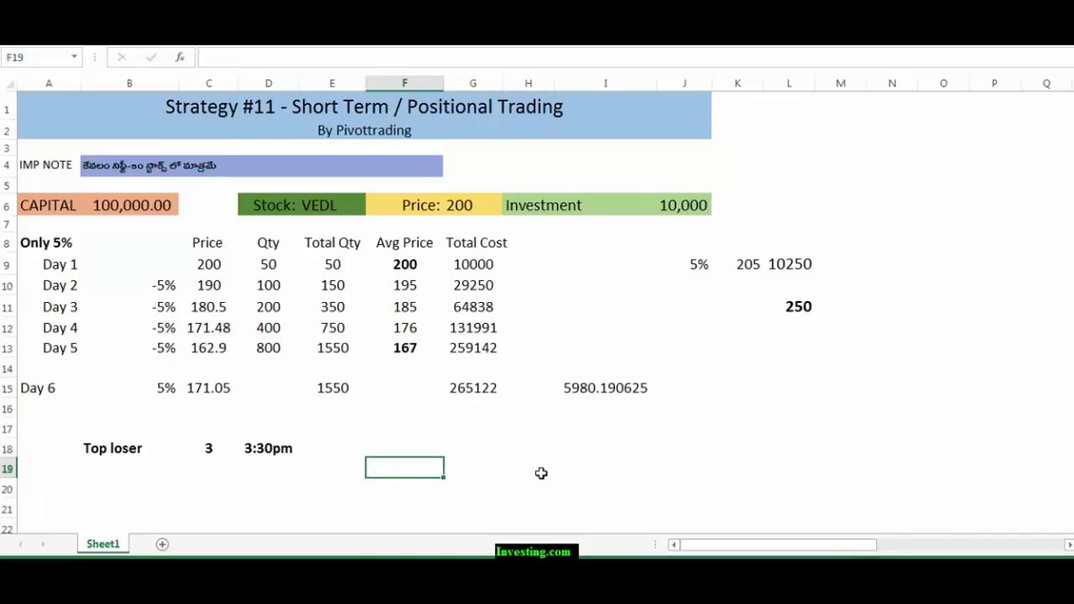
{"action": "left_click", "coordinate": [580, 389]}
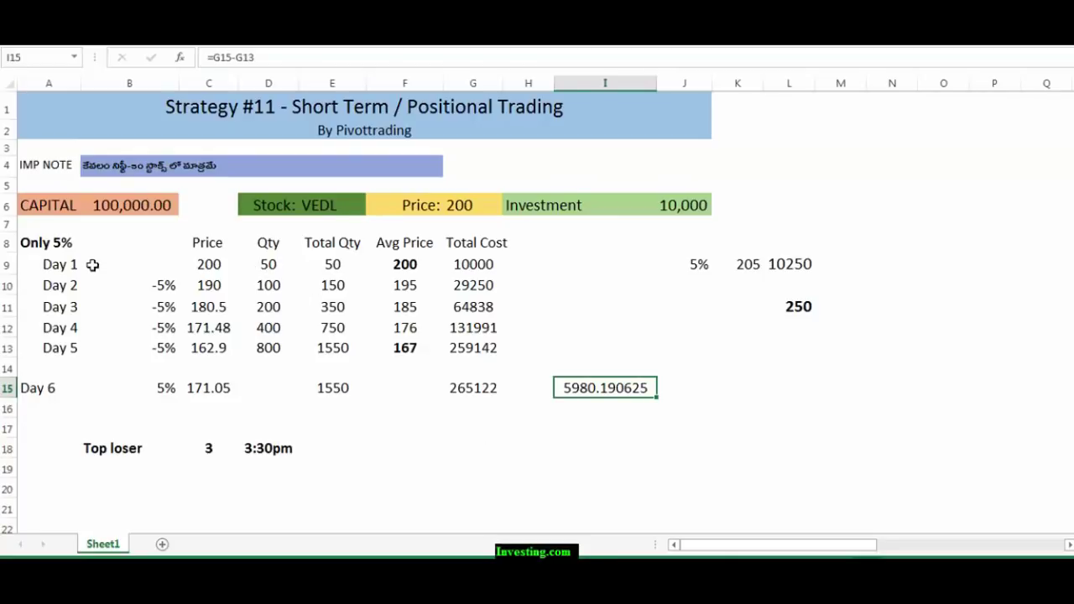
Review the Top loser row with its count and time in row 18
{"action": "left_click", "coordinate": [119, 451]}
{"action": "left_click_drag", "start_coordinate": [118, 451], "coordinate": [263, 448]}
{"action": "left_click", "coordinate": [306, 485]}
{"action": "left_click", "coordinate": [206, 448]}
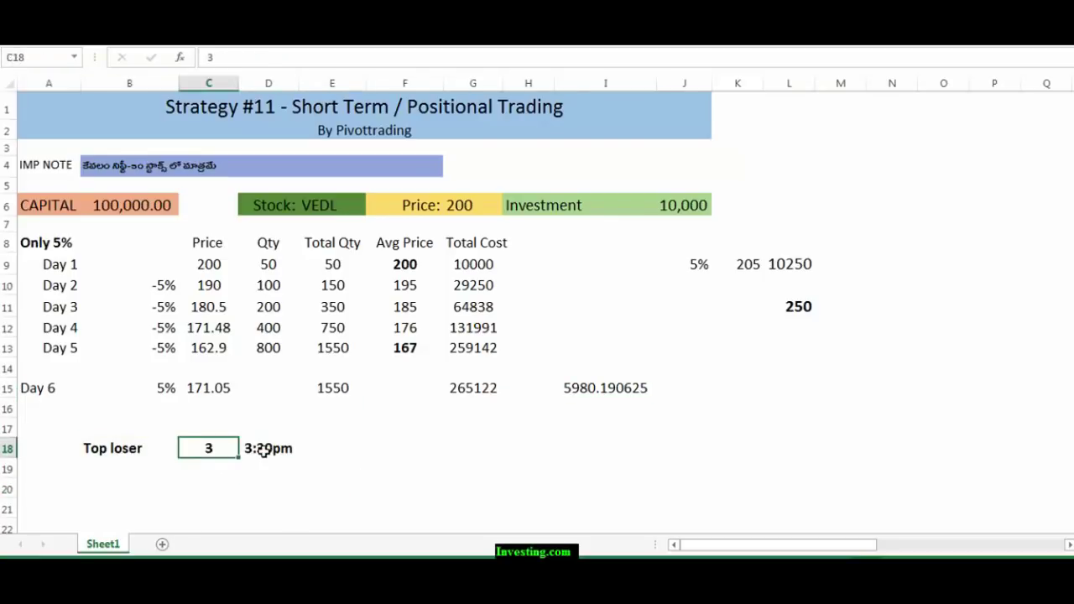
Change the Top loser time in D18 to 3:20pm
{"action": "left_click", "coordinate": [263, 450]}
{"action": "left_click", "coordinate": [263, 470]}
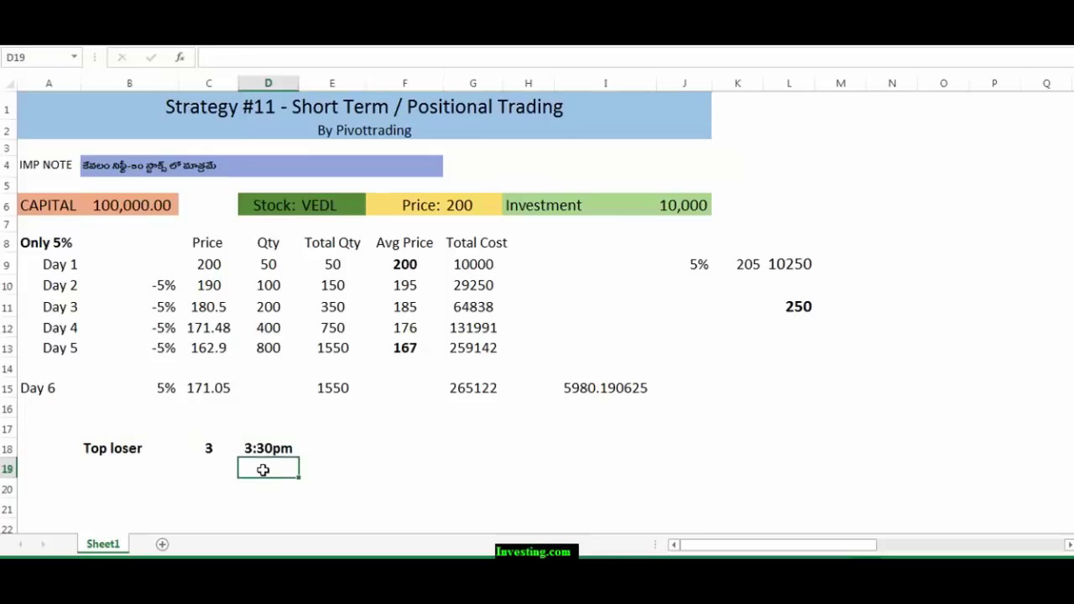
{"action": "double_click", "coordinate": [267, 449]}
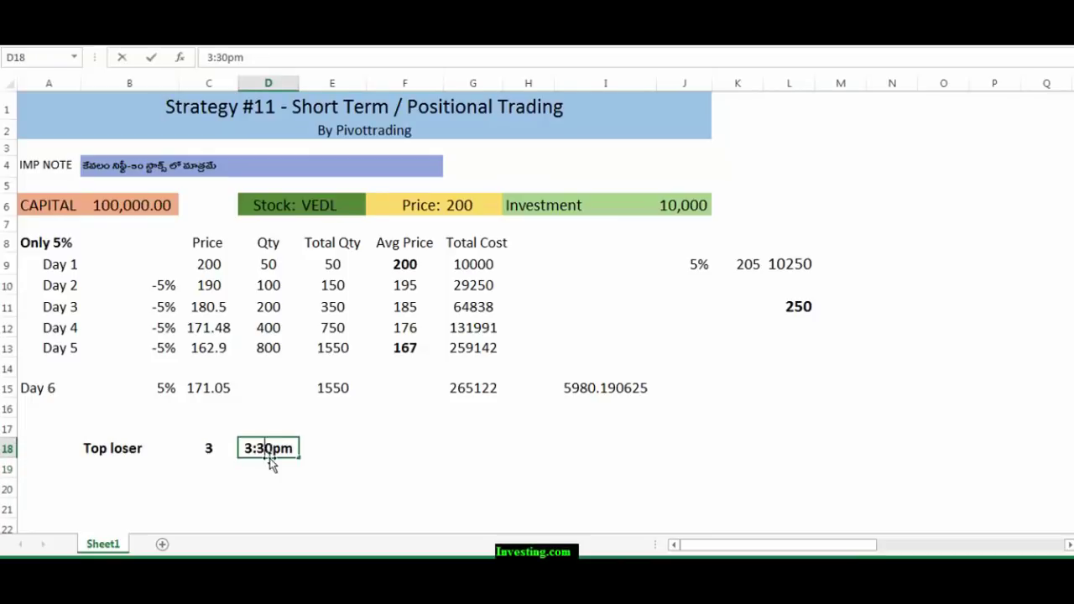
{"action": "key", "text": "BackSpace"}
{"action": "type", "text": "15"}
{"action": "key", "text": "BackSpace"}
{"action": "key", "text": "Right"}
{"action": "key", "text": "BackSpace"}
{"action": "type", "text": "2"}
{"action": "key", "text": "BackSpace"}
{"action": "key", "text": "BackSpace"}
{"action": "type", "text": "20"}
{"action": "left_click", "coordinate": [285, 495]}
{"action": "left_click", "coordinate": [222, 449]}
{"action": "left_click", "coordinate": [335, 463]}
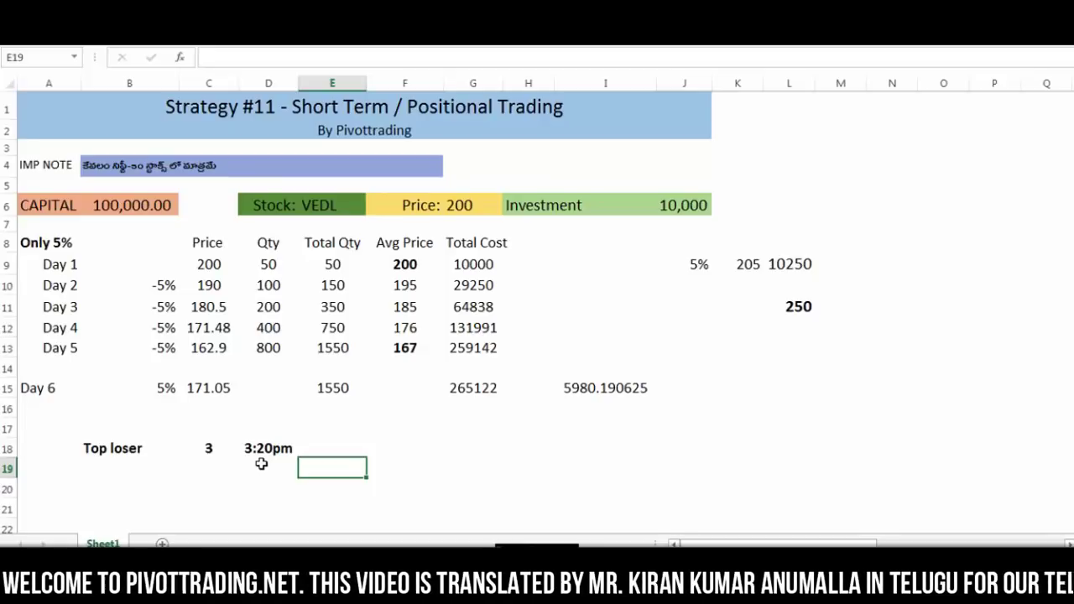
Make the Day 2 and Day 3 percentage drops in B10 and B11 bold
{"action": "left_click", "coordinate": [166, 287]}
{"action": "key", "text": "ctrl+b"}
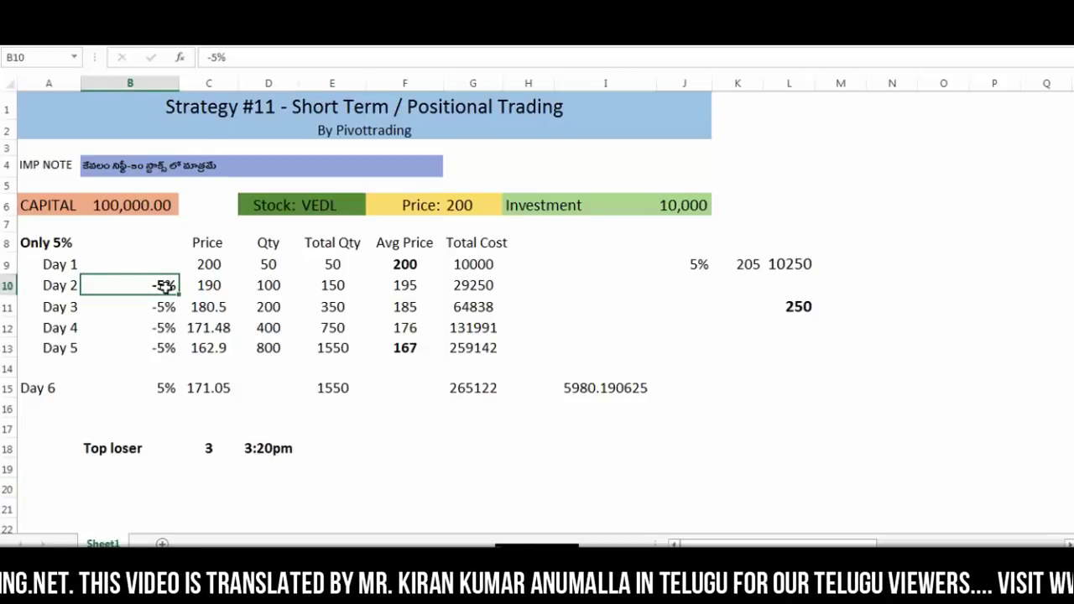
{"action": "left_click", "coordinate": [167, 307]}
{"action": "key", "text": "ctrl+b"}
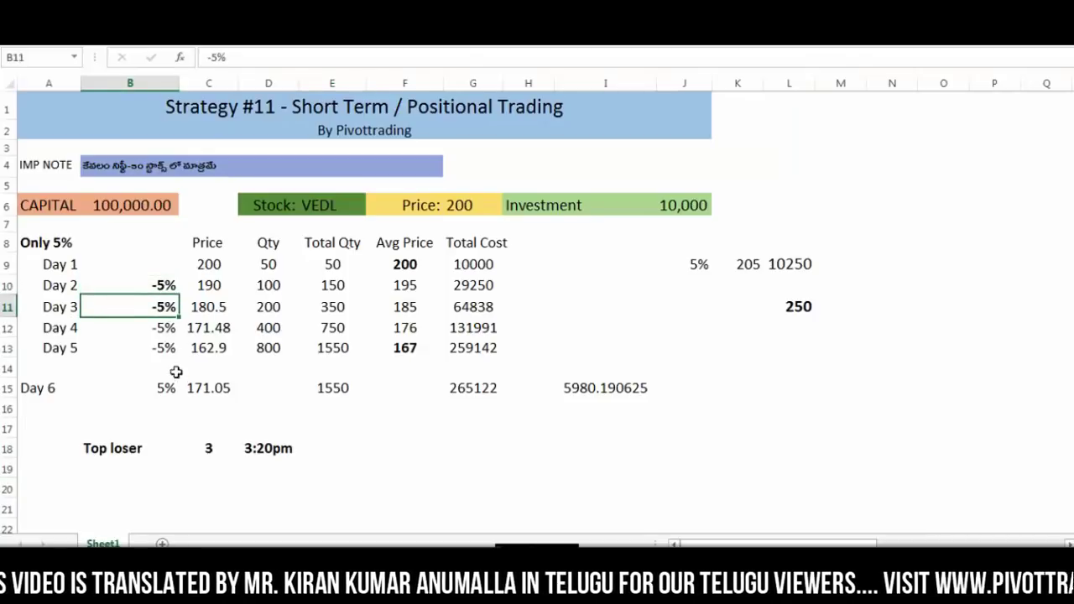
{"action": "left_click", "coordinate": [168, 448]}
{"action": "left_click", "coordinate": [167, 503]}
Check the Only 5% heading in A8 and the percentage target in J9
{"action": "left_click", "coordinate": [25, 242]}
{"action": "double_click", "coordinate": [25, 242]}
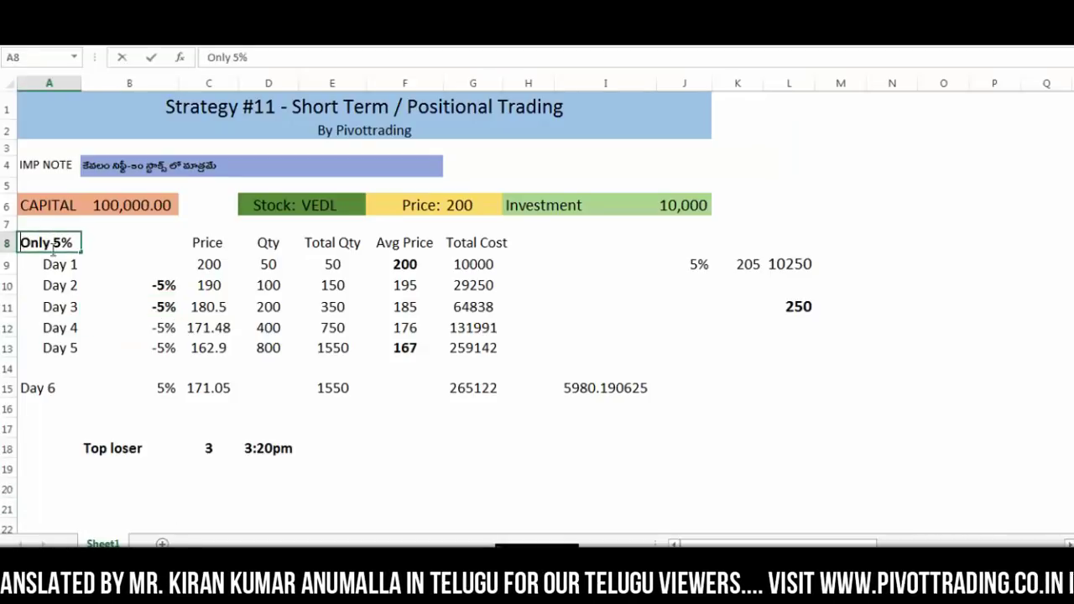
{"action": "left_click", "coordinate": [102, 242]}
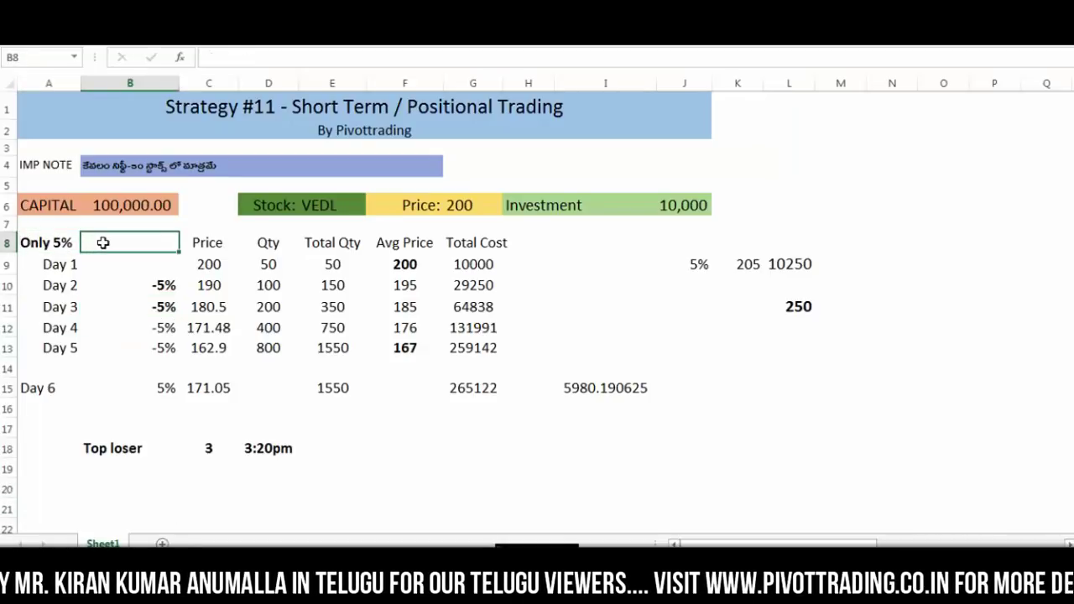
{"action": "left_click", "coordinate": [696, 266]}
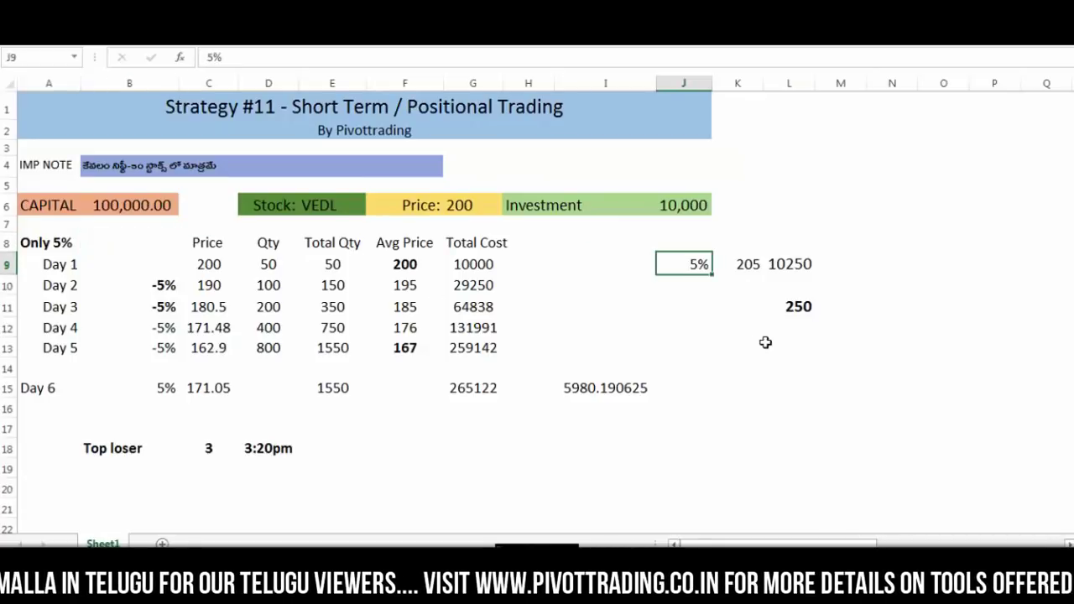
Make the Day 4 and Day 5 percentage drops in B12 and B13 bold
{"action": "left_click", "coordinate": [167, 329]}
{"action": "left_click_drag", "start_coordinate": [168, 329], "coordinate": [178, 342]}
{"action": "key", "text": "ctrl+b"}
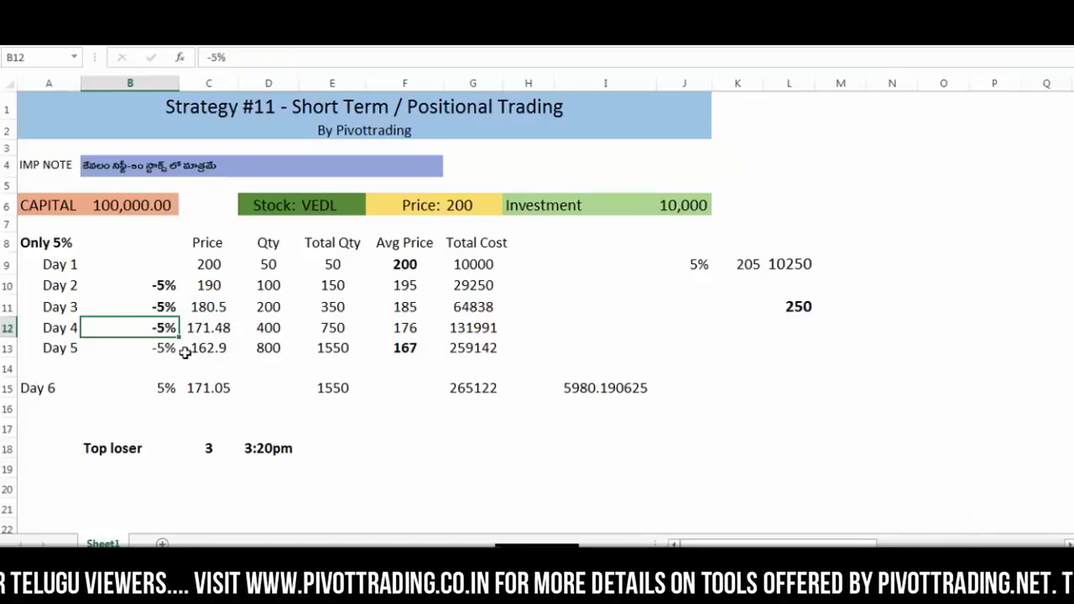
{"action": "left_click", "coordinate": [177, 351]}
{"action": "key", "text": "ctrl+b"}
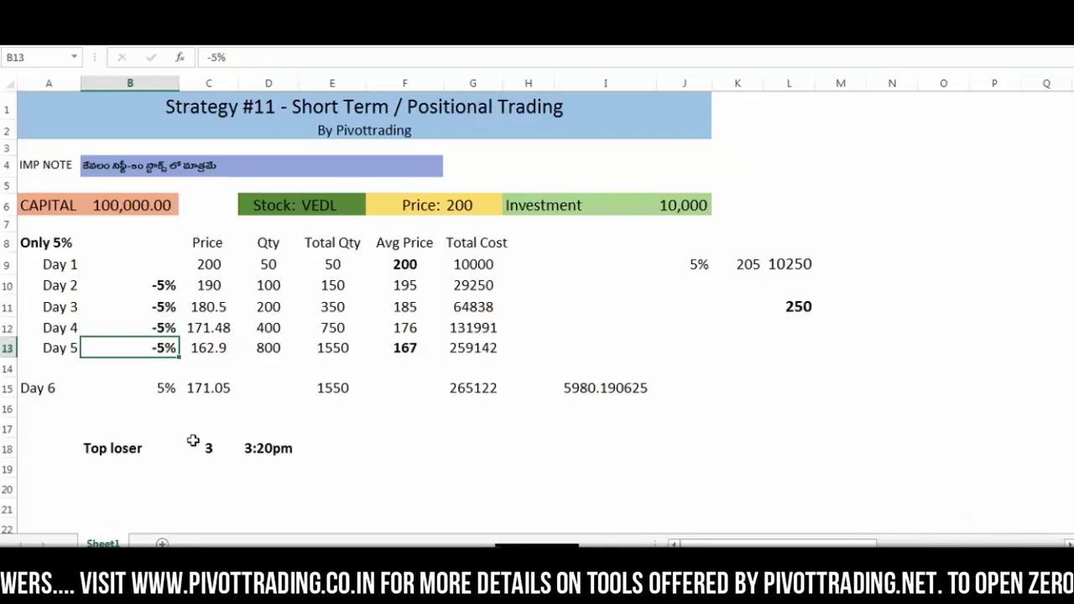
{"action": "left_click", "coordinate": [509, 481]}
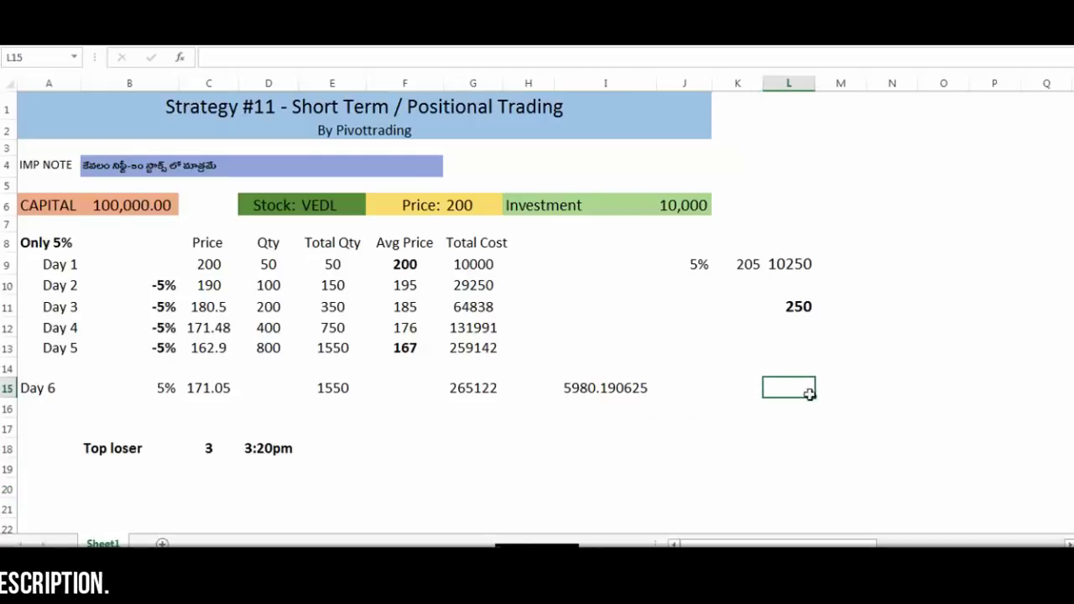
{"action": "left_click", "coordinate": [604, 83]}
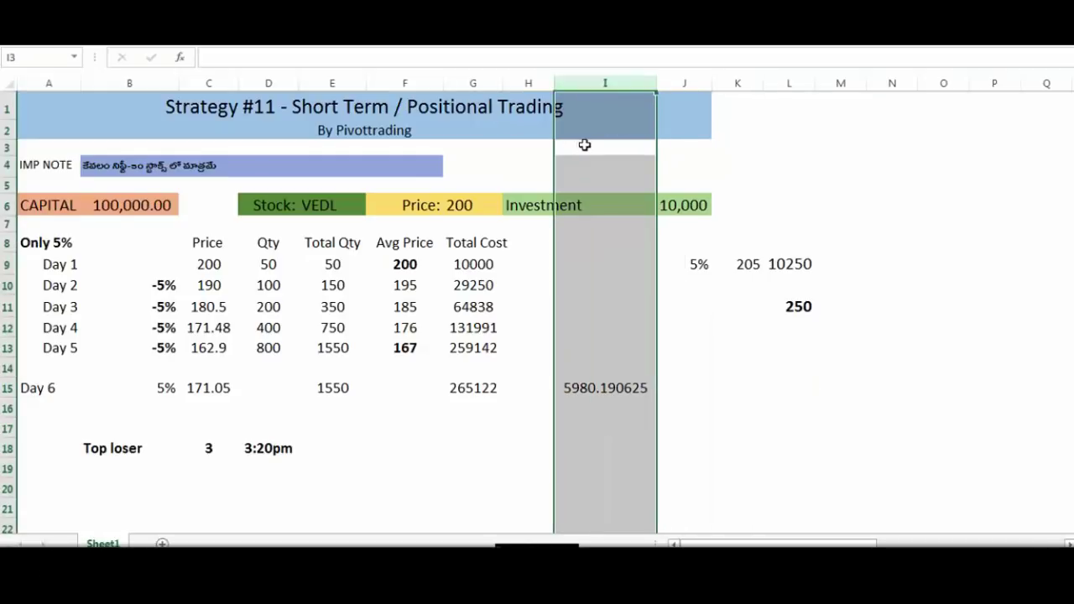
{"action": "left_click", "coordinate": [902, 433]}
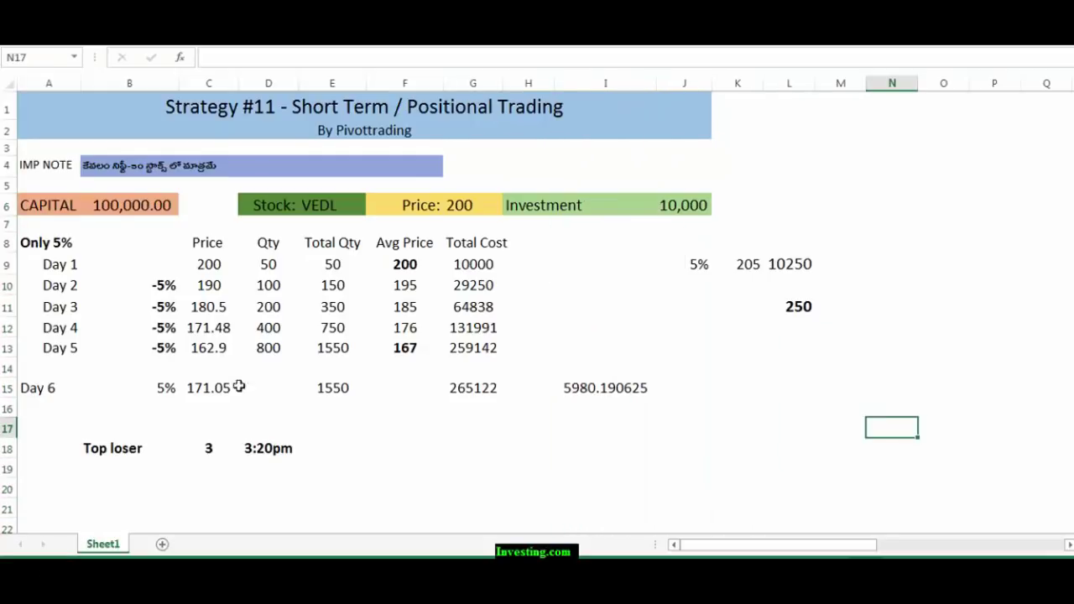
{"action": "left_click", "coordinate": [375, 494]}
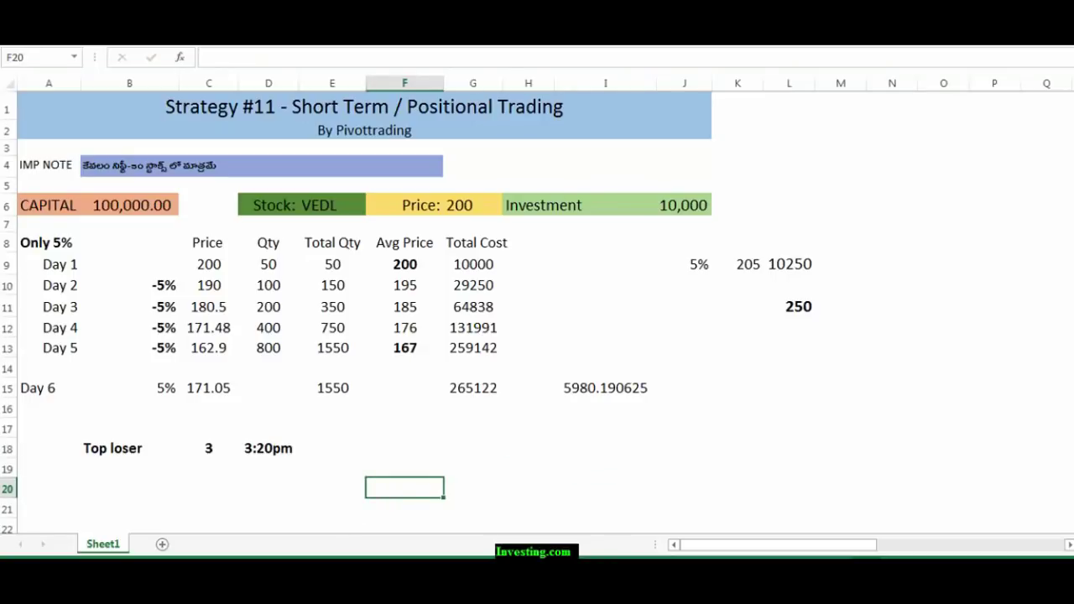
{"action": "left_click", "coordinate": [640, 472]}
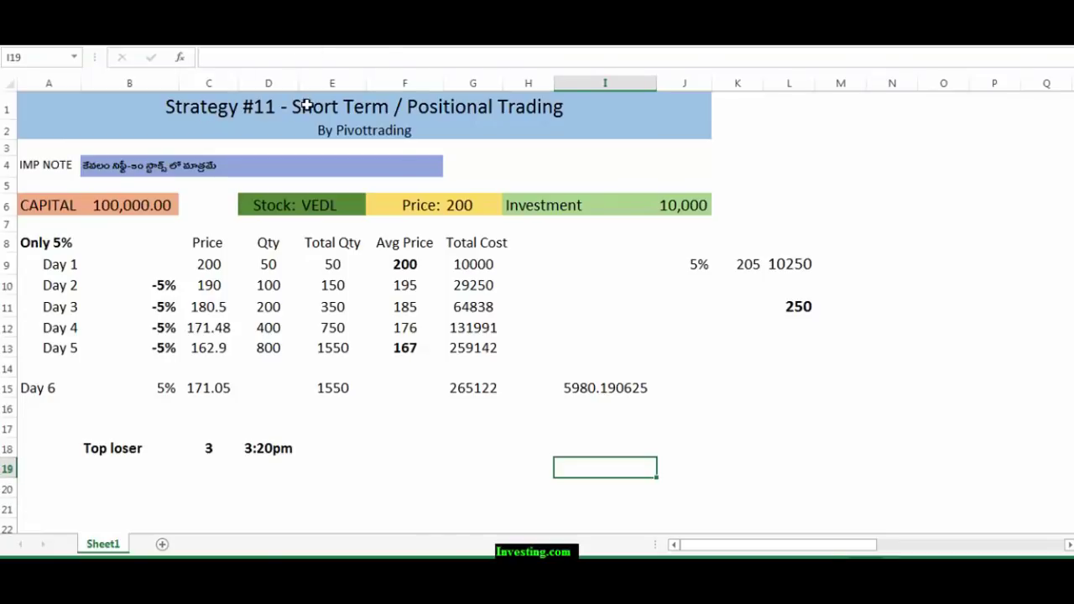
Review the strategy title and the IMP NOTE text in row 4
{"action": "left_click", "coordinate": [361, 110]}
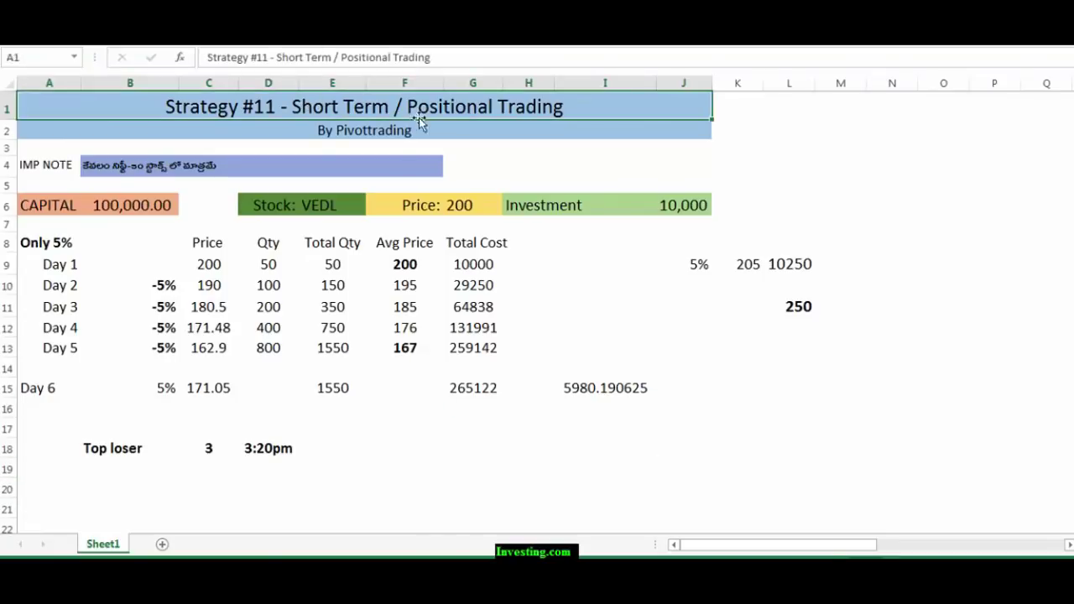
{"action": "left_click", "coordinate": [507, 163]}
{"action": "left_click", "coordinate": [364, 107]}
{"action": "left_click", "coordinate": [46, 165]}
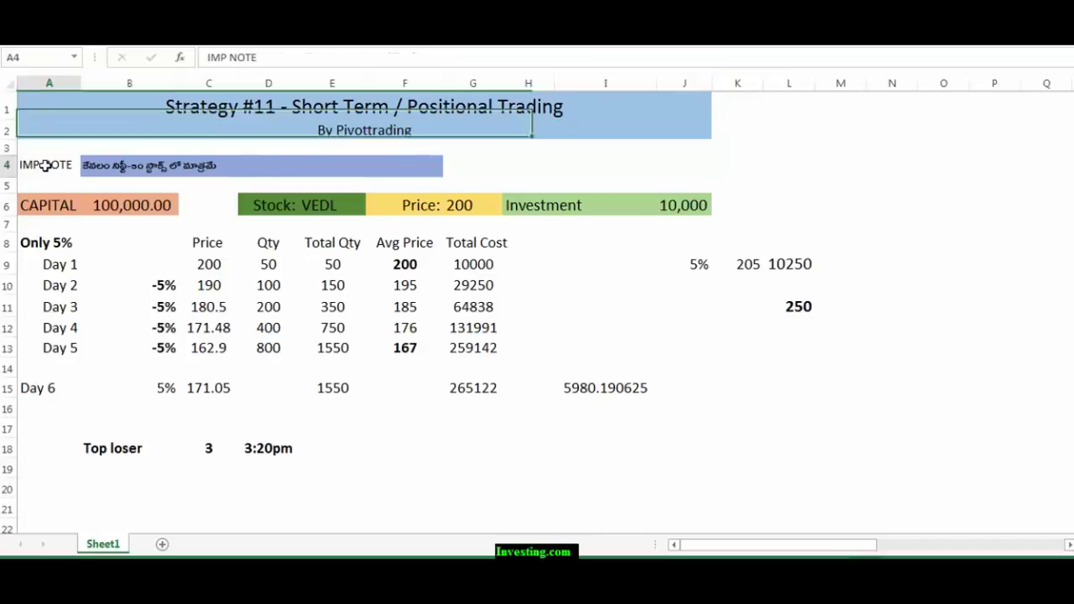
{"action": "left_click", "coordinate": [95, 168]}
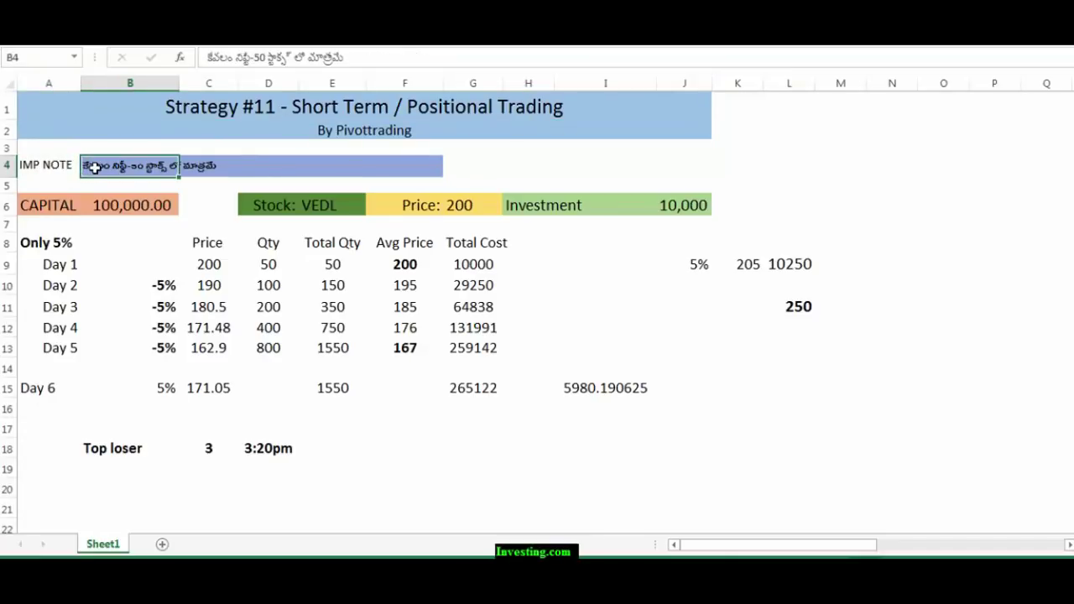
Review the capital, stock, price and investment entries in row 6, along with the Day 1 price
{"action": "left_click", "coordinate": [111, 206]}
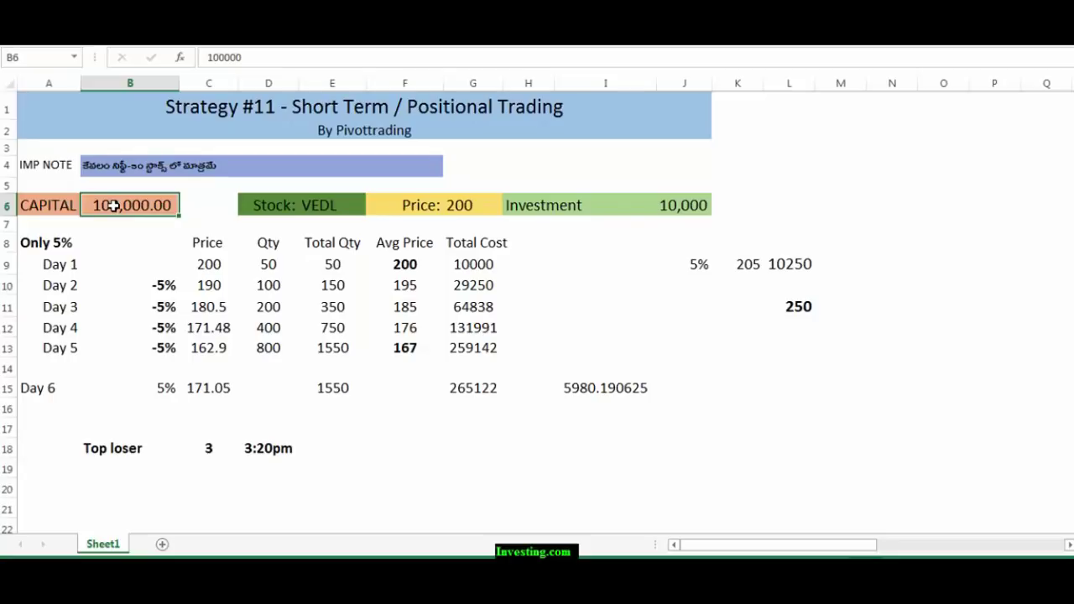
{"action": "left_click", "coordinate": [669, 206]}
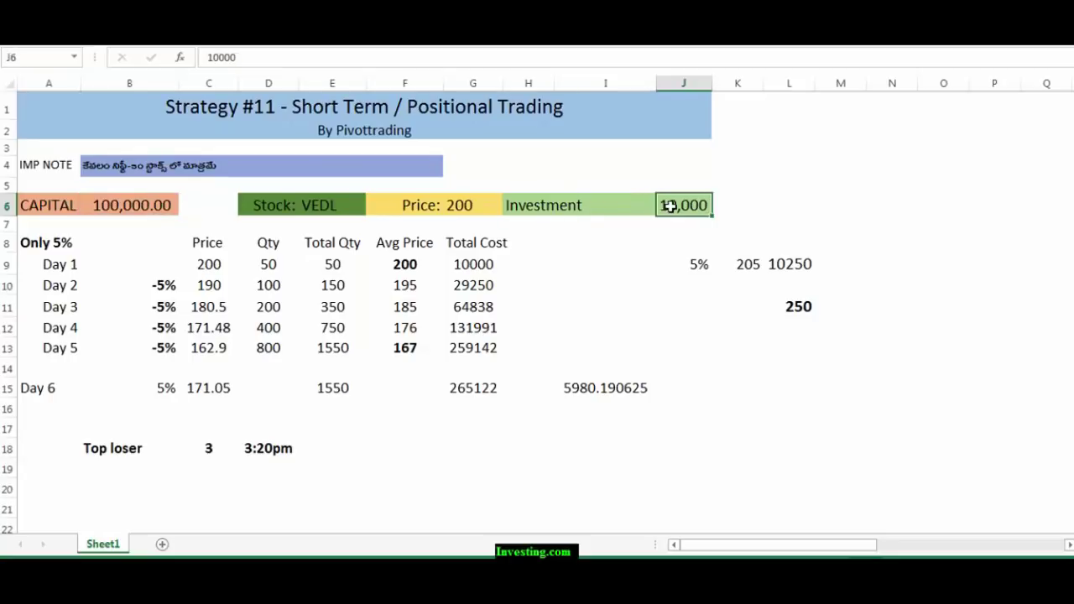
{"action": "left_click", "coordinate": [411, 480]}
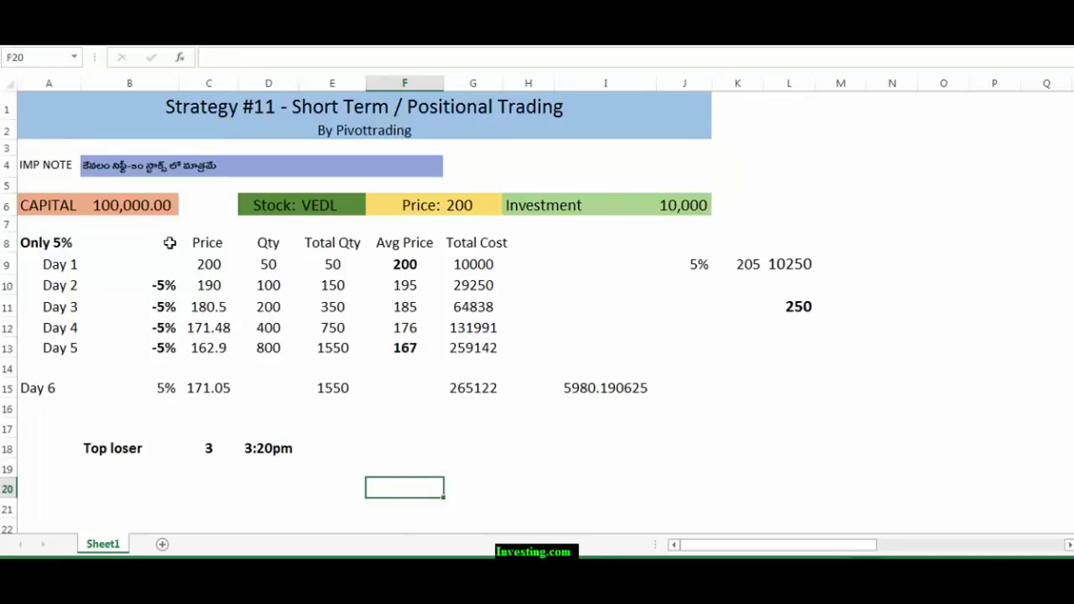
{"action": "left_click", "coordinate": [209, 267]}
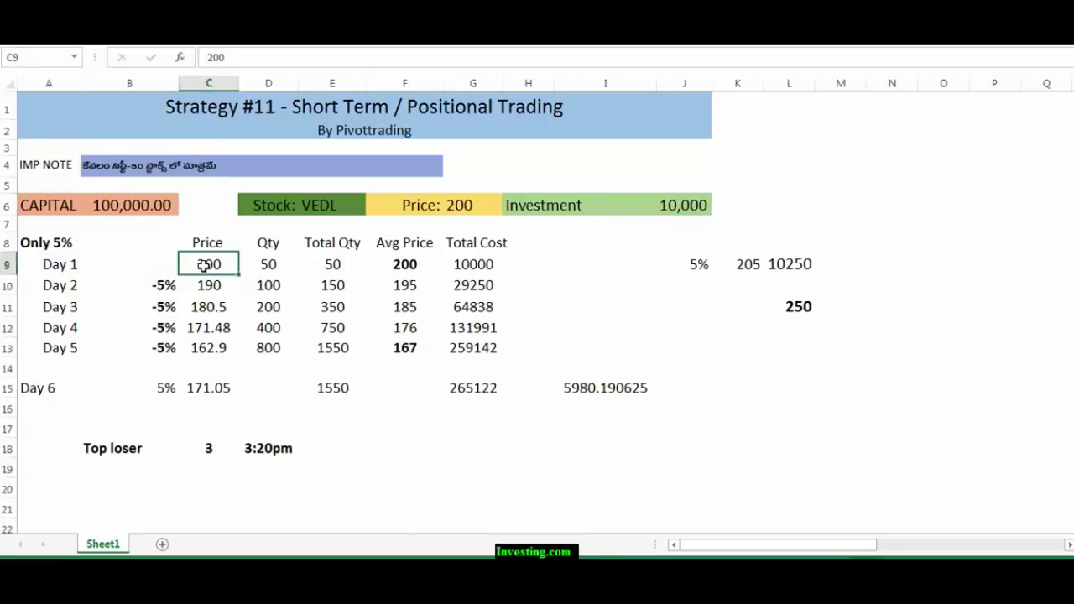
{"action": "left_click", "coordinate": [324, 206]}
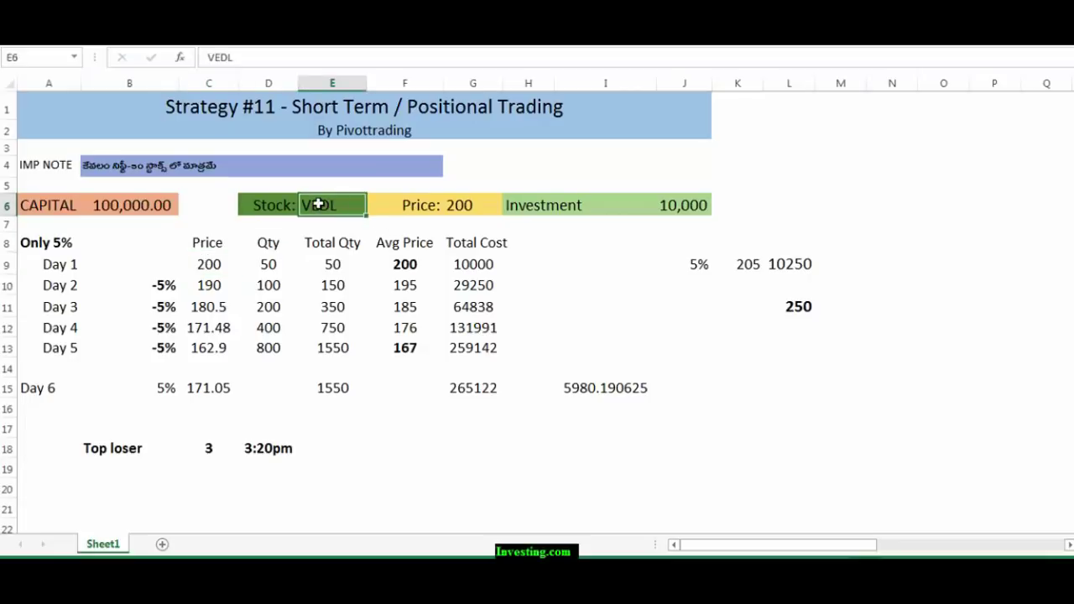
{"action": "left_click", "coordinate": [457, 207]}
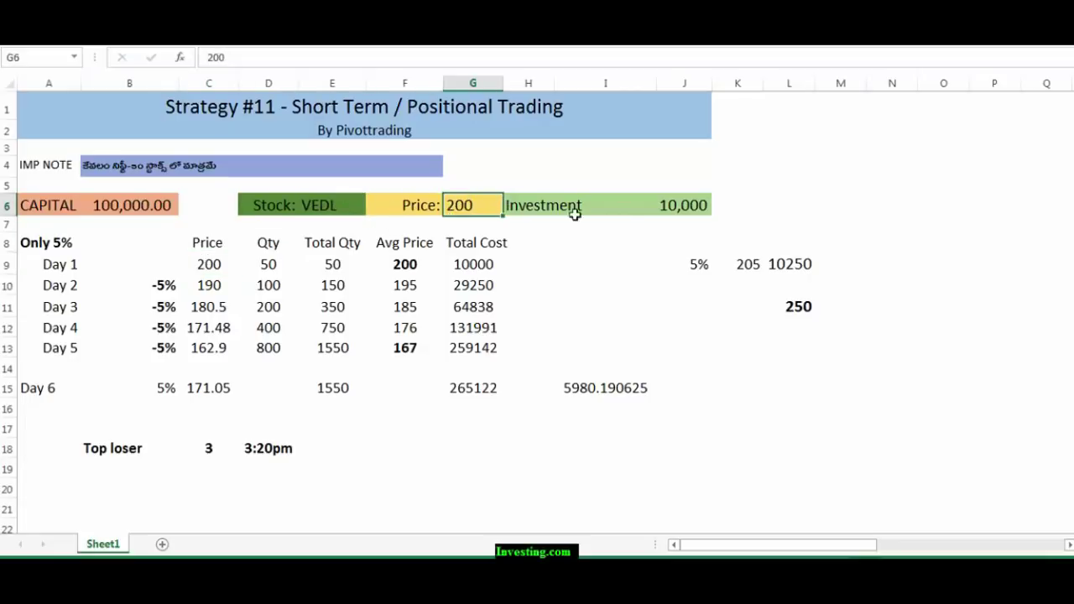
{"action": "left_click", "coordinate": [687, 207]}
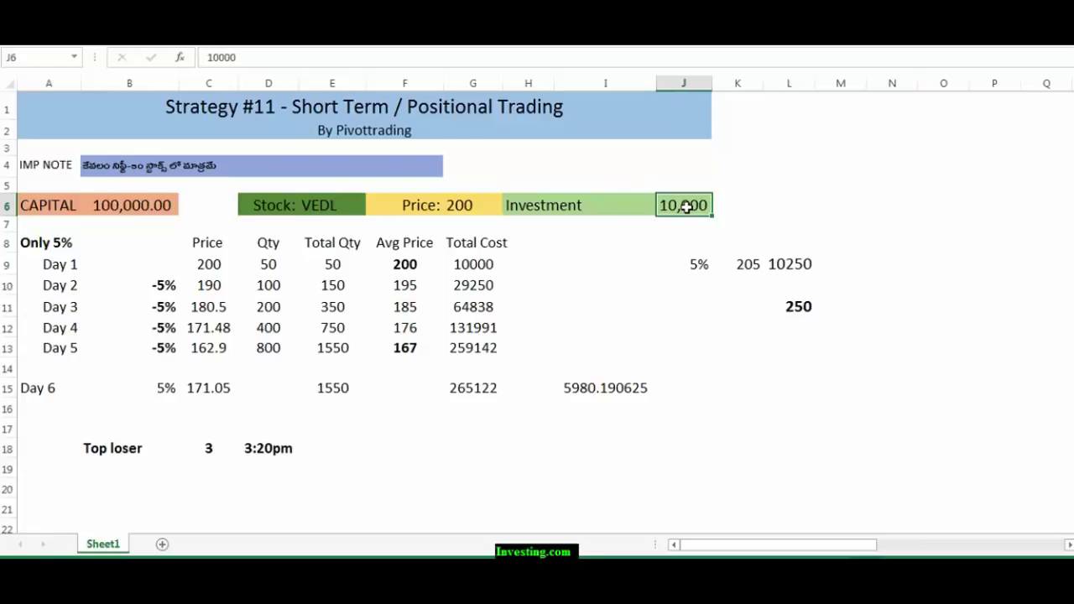
{"action": "left_click", "coordinate": [135, 208]}
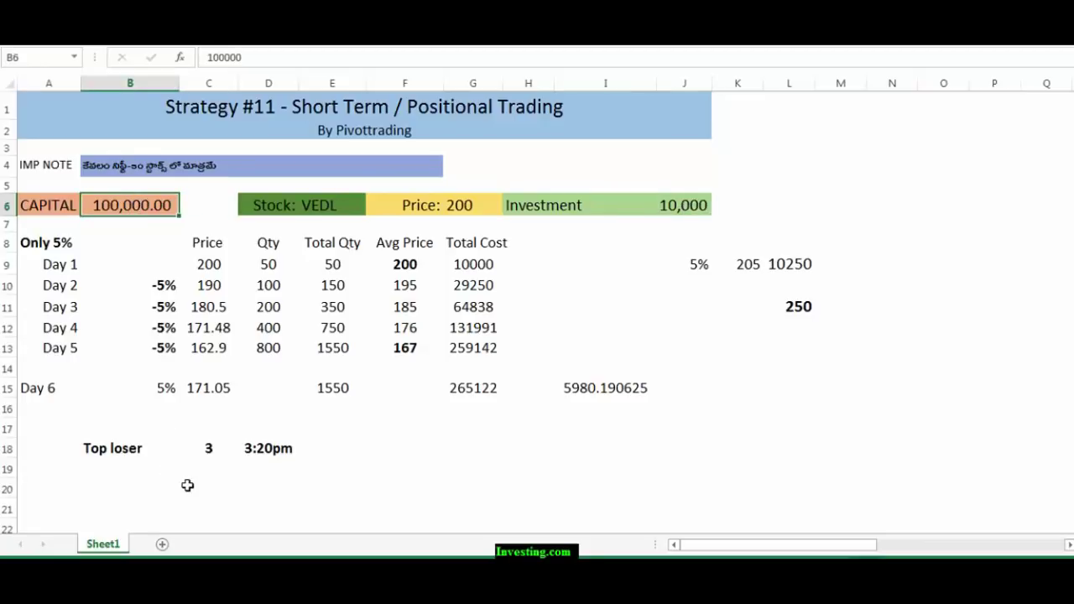
Examine the Day 1 price, quantity and total cost in row 9
{"action": "left_click", "coordinate": [213, 264]}
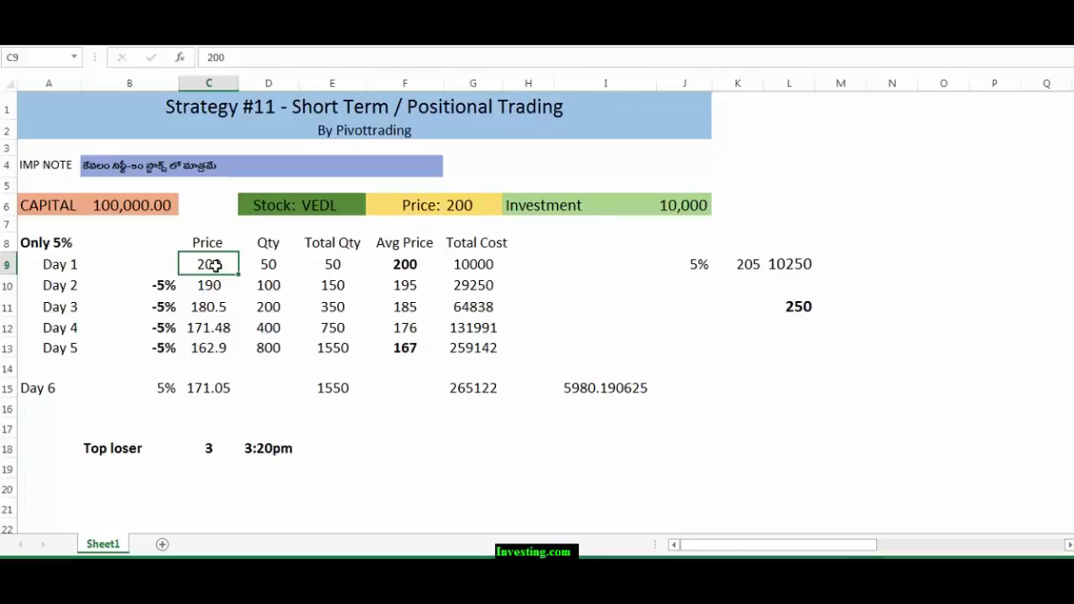
{"action": "left_click", "coordinate": [266, 264]}
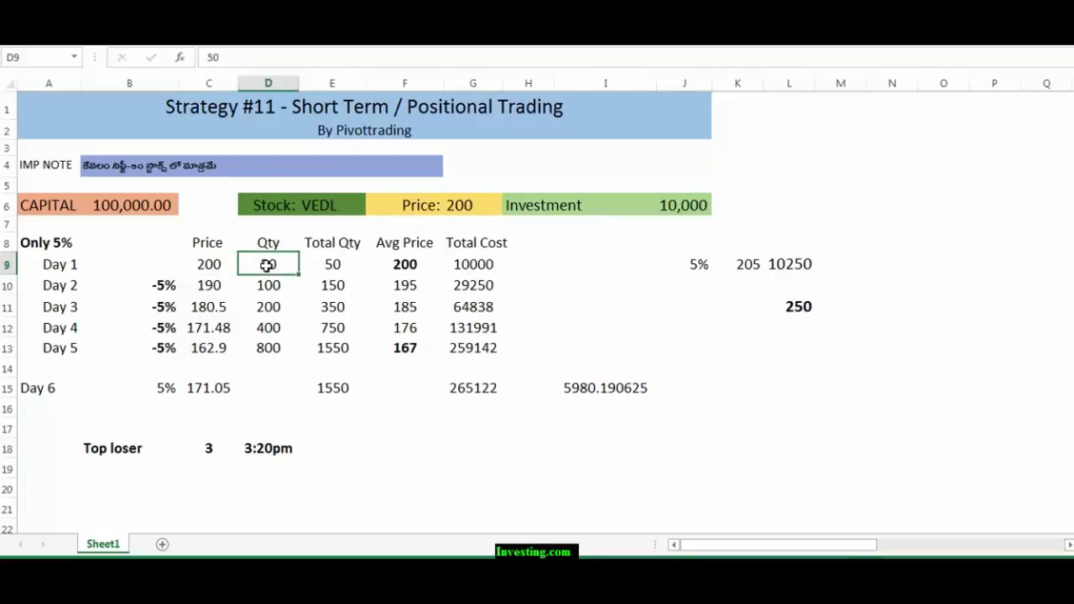
{"action": "left_click", "coordinate": [478, 264]}
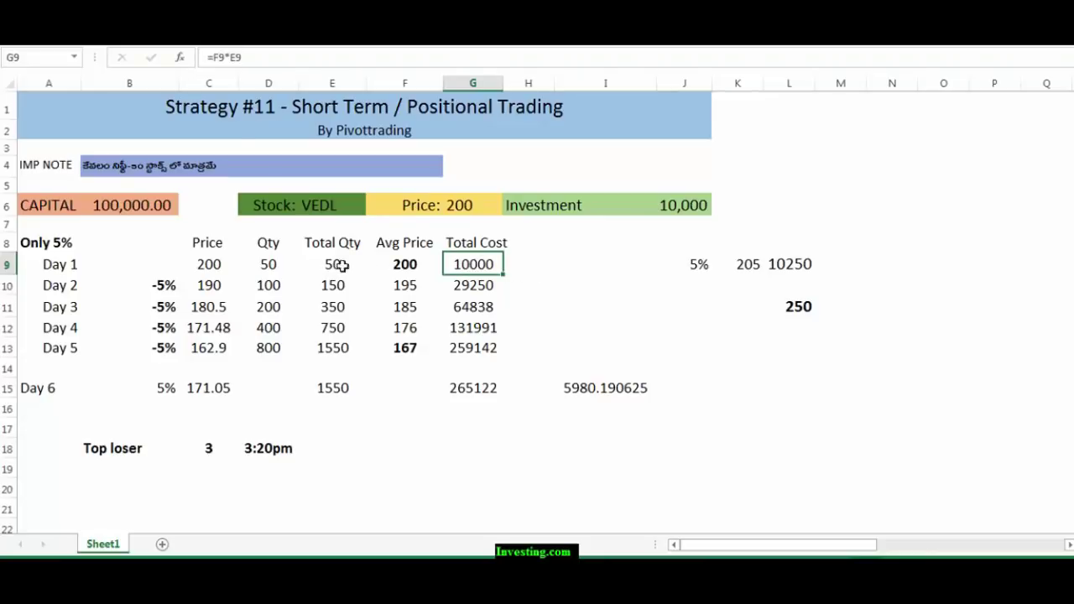
Examine the Day 2 percentage drop, price and average price formulas, and compare with the Day 5 average price
{"action": "left_click", "coordinate": [168, 286]}
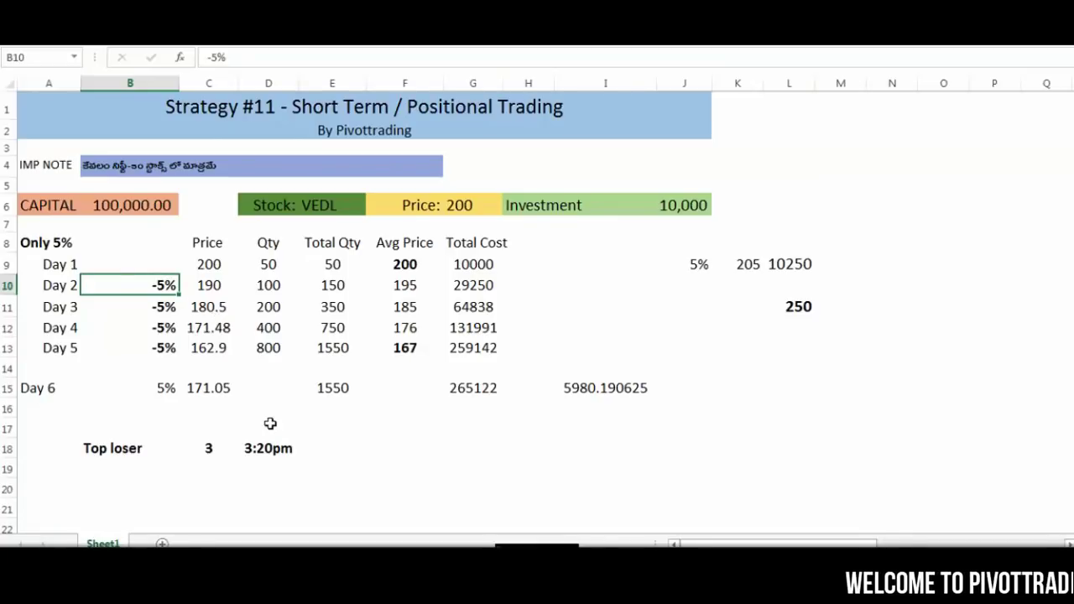
{"action": "left_click", "coordinate": [203, 284]}
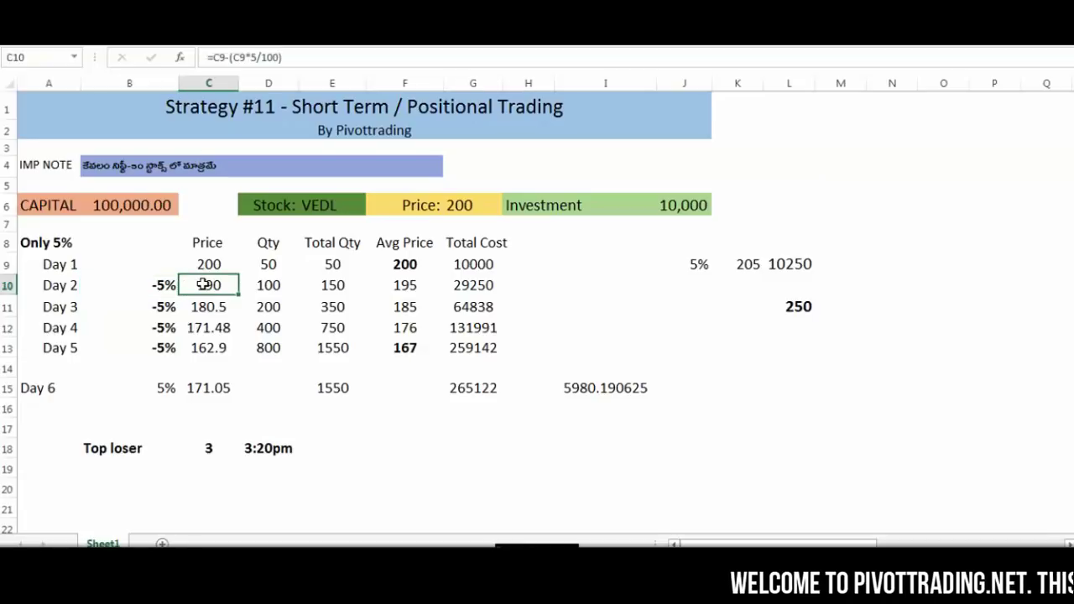
{"action": "left_click", "coordinate": [61, 285]}
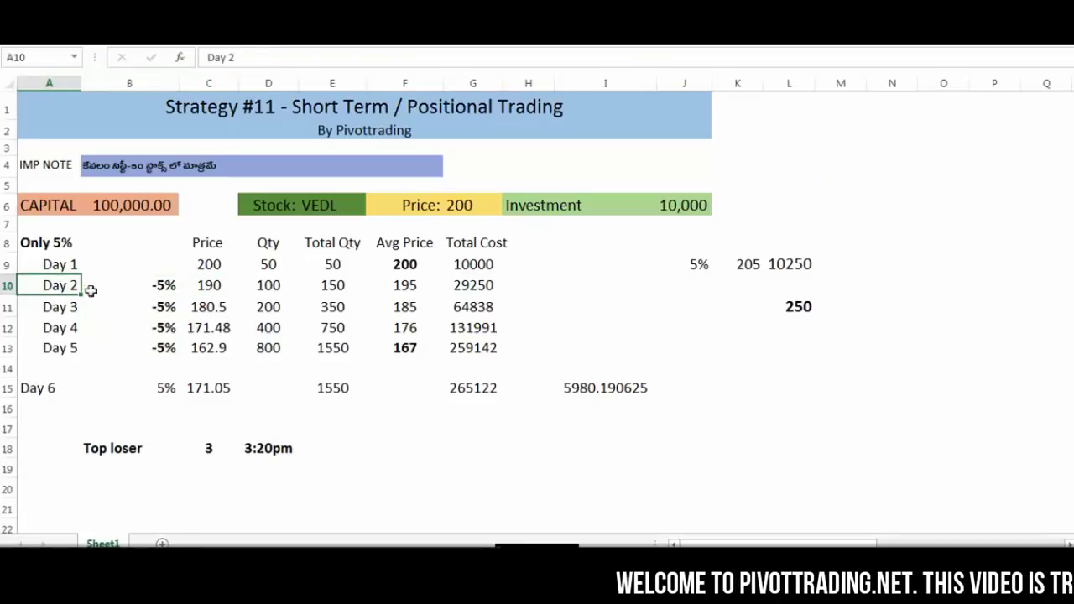
{"action": "left_click", "coordinate": [210, 287]}
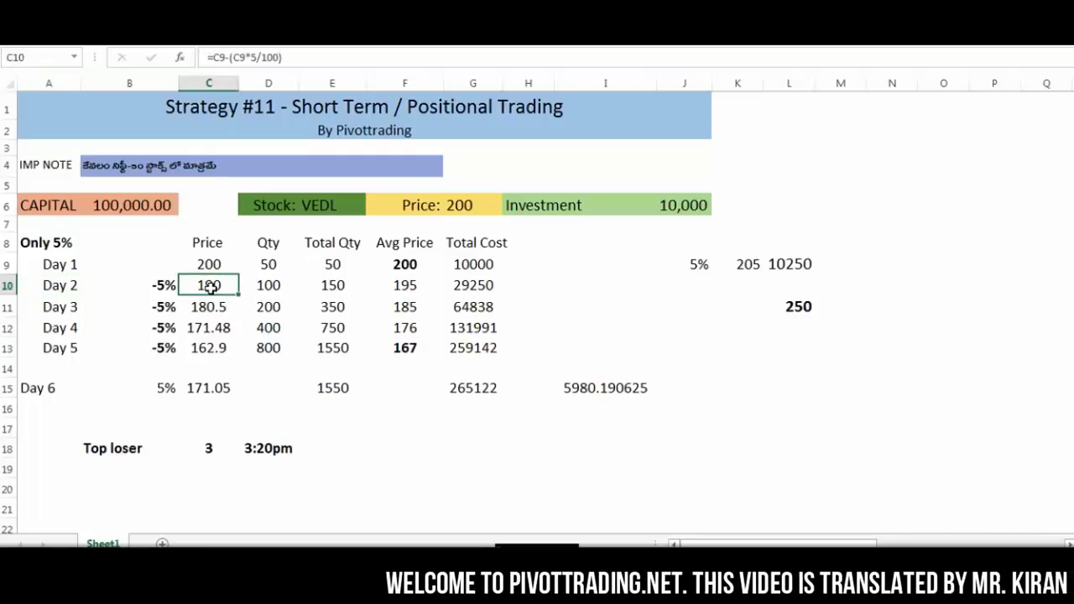
{"action": "left_click", "coordinate": [404, 286]}
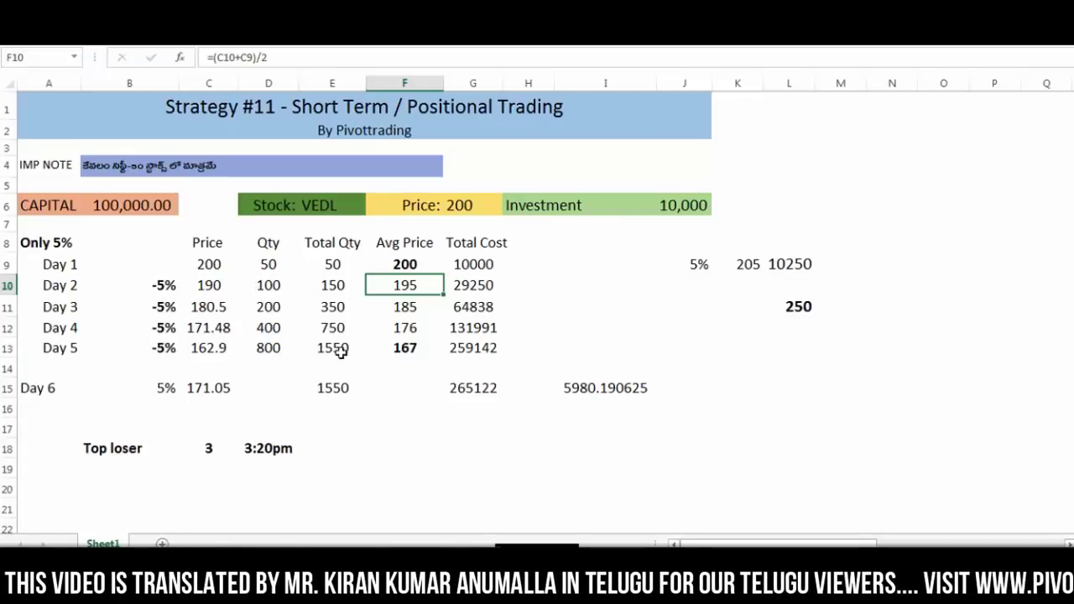
{"action": "left_click", "coordinate": [407, 350]}
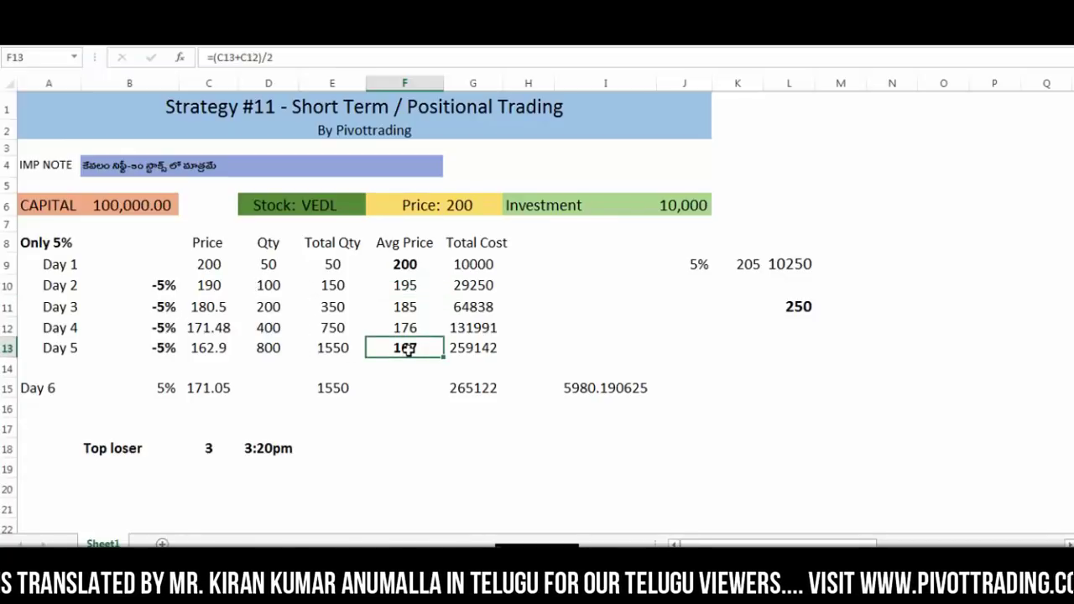
Review the Day 1 price in row 9 and the Top loser rule block in A17:E20
{"action": "left_click", "coordinate": [172, 367]}
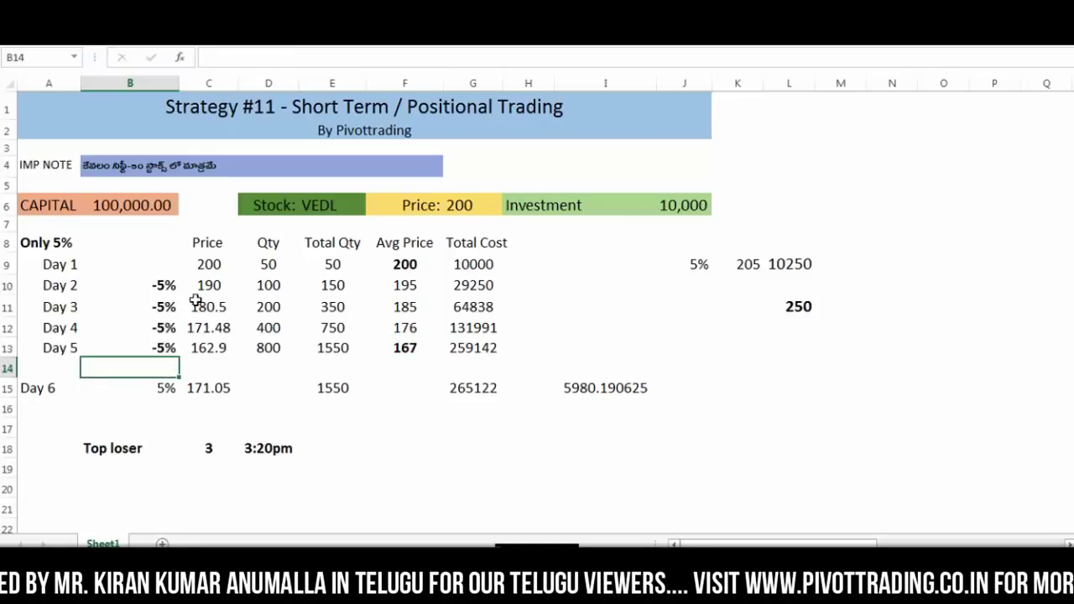
{"action": "left_click", "coordinate": [212, 262]}
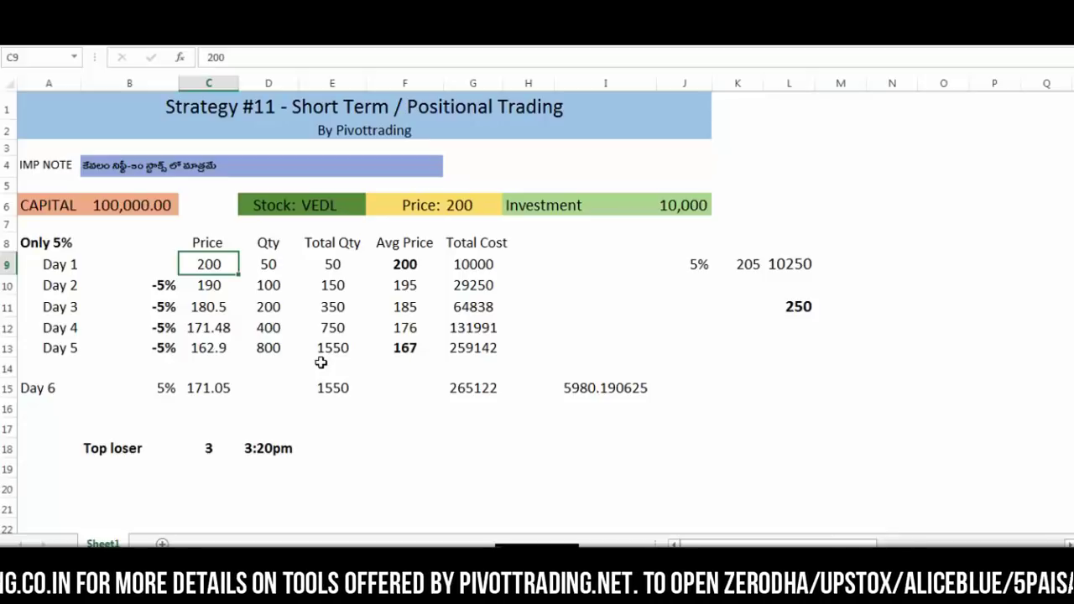
{"action": "left_click", "coordinate": [461, 450]}
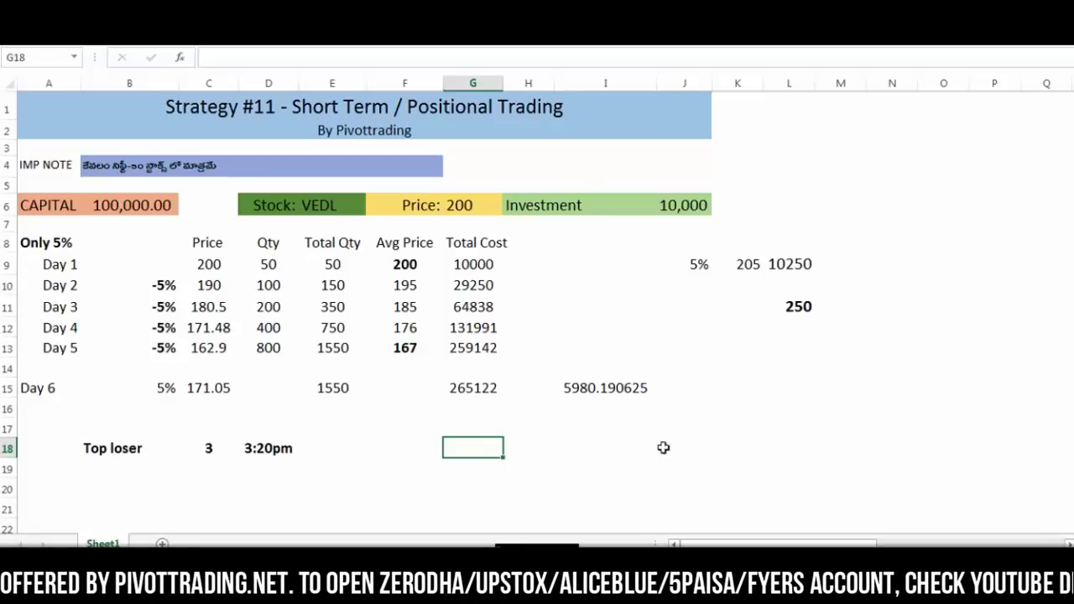
{"action": "left_click_drag", "start_coordinate": [52, 430], "coordinate": [345, 485]}
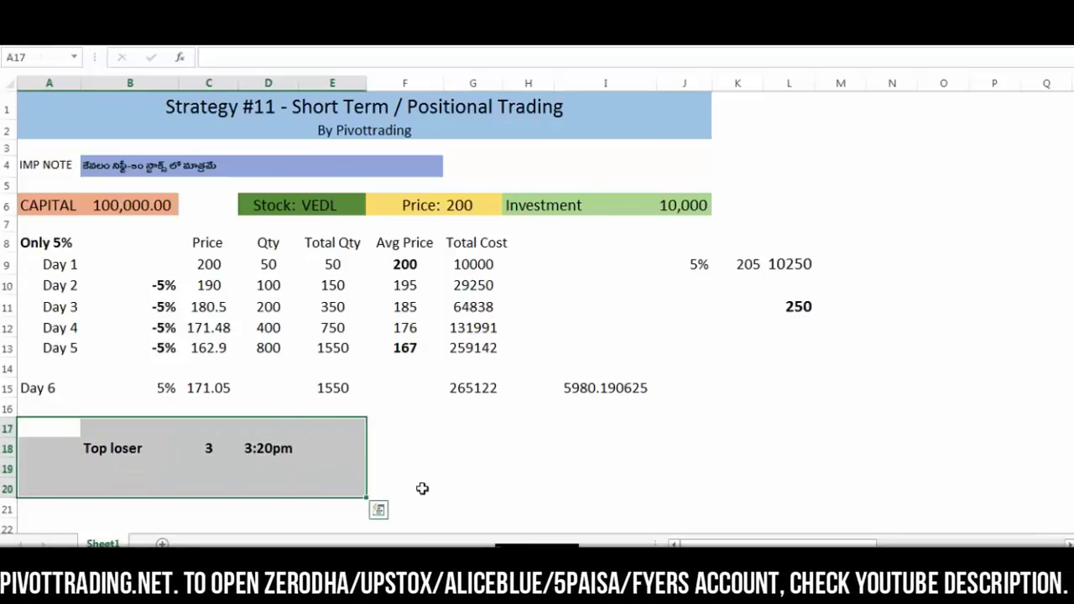
{"action": "left_click", "coordinate": [421, 488]}
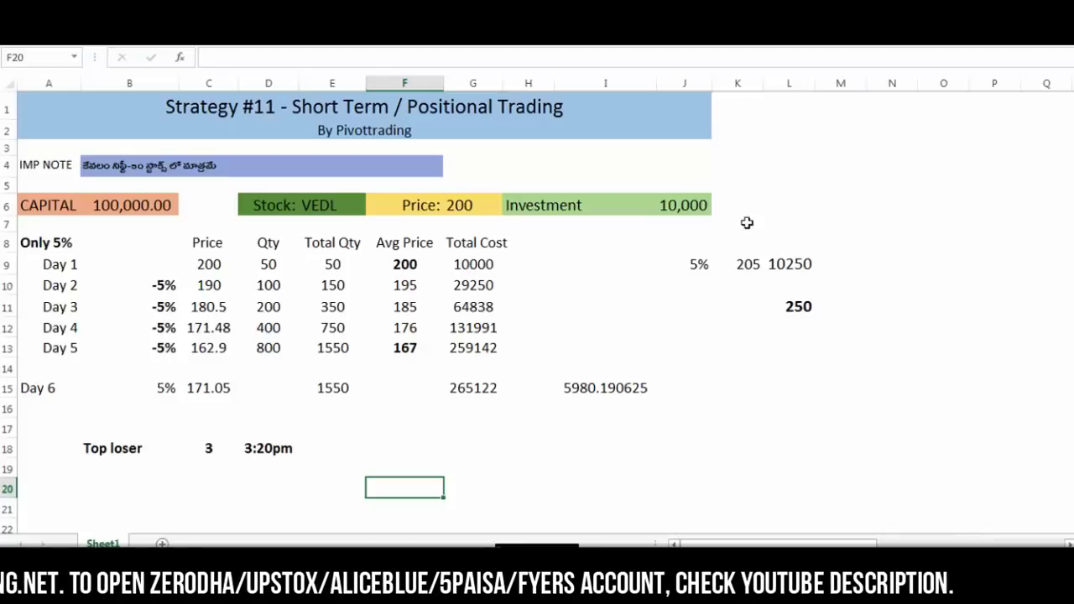
Review the investment amount in row 6 and the percentage drops for Day 2 through Day 5 in column B
{"action": "left_click", "coordinate": [679, 206]}
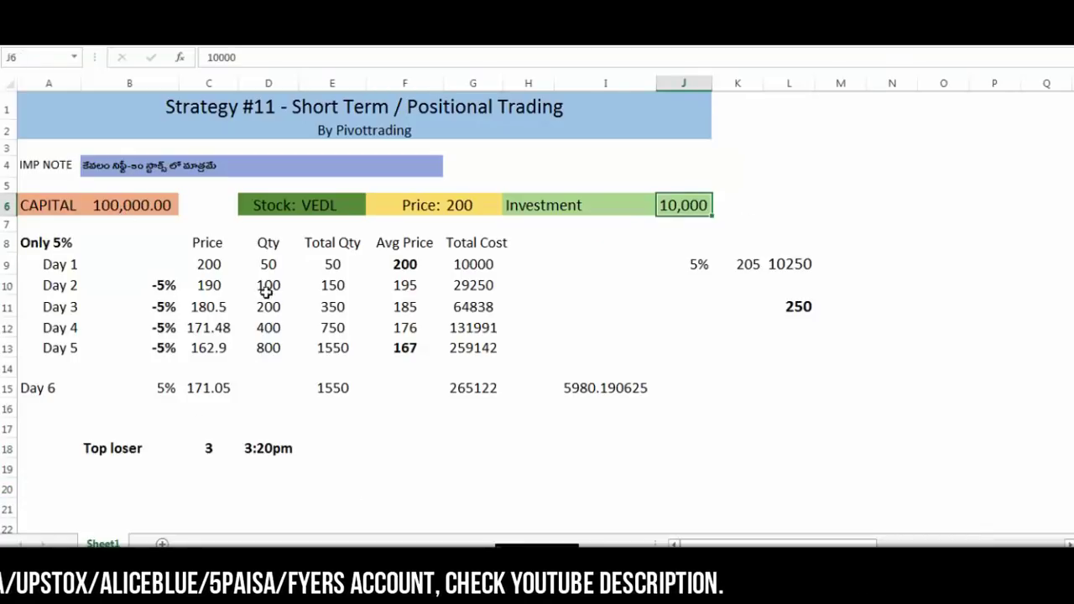
{"action": "left_click", "coordinate": [159, 283]}
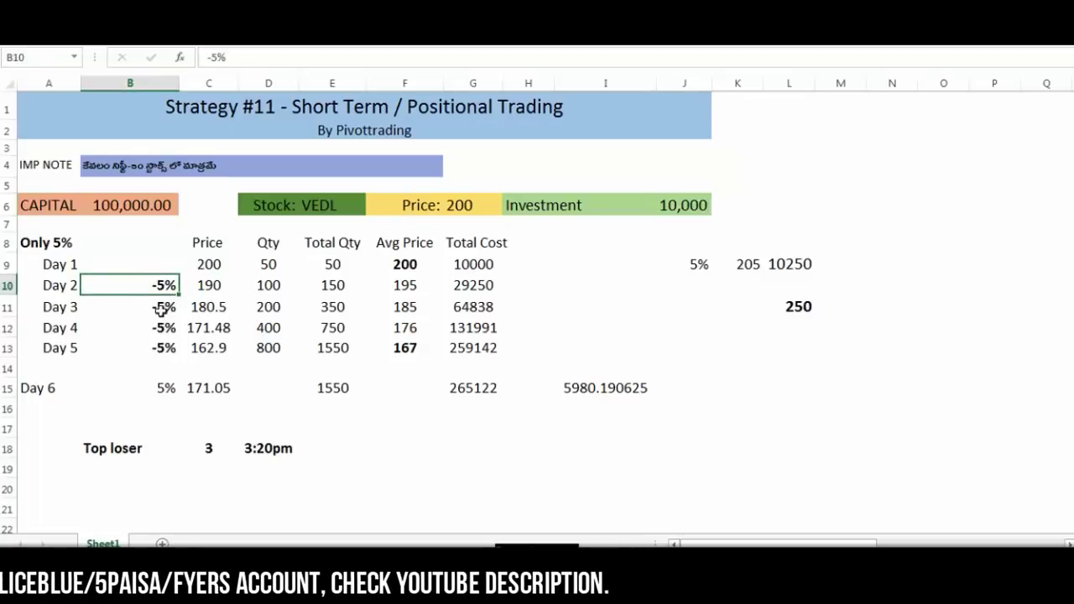
{"action": "left_click", "coordinate": [158, 313]}
{"action": "left_click", "coordinate": [159, 328]}
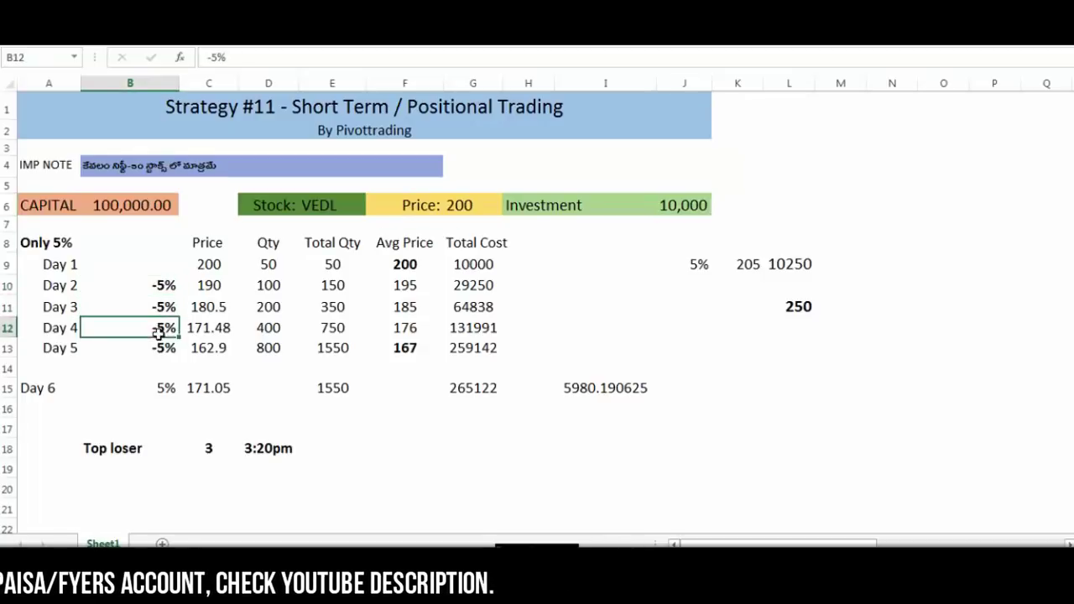
{"action": "left_click", "coordinate": [164, 348]}
{"action": "left_click", "coordinate": [159, 286]}
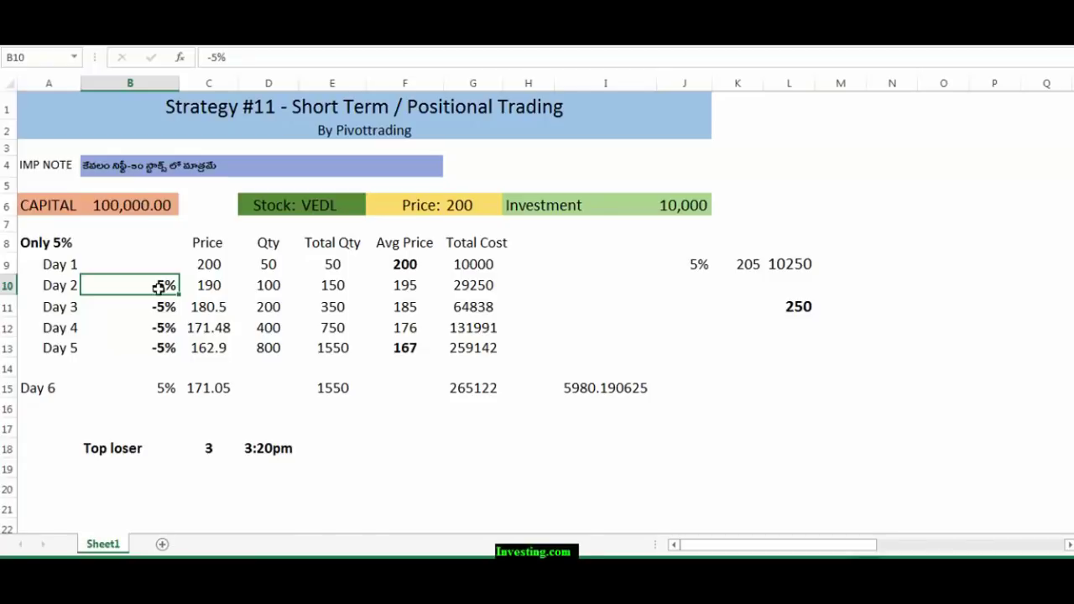
{"action": "left_click", "coordinate": [343, 424]}
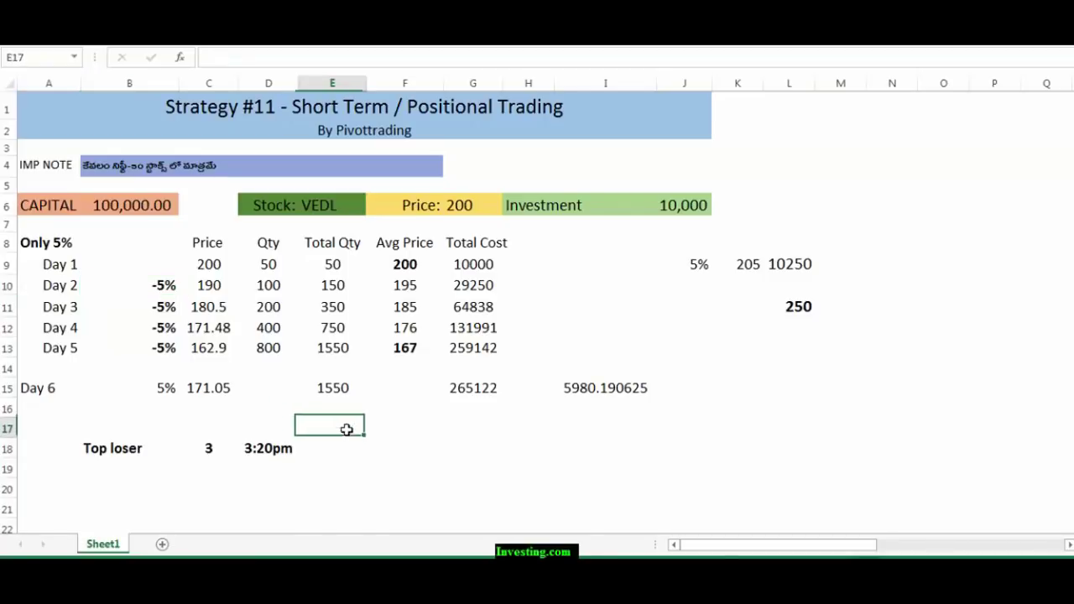
{"action": "left_click", "coordinate": [174, 424]}
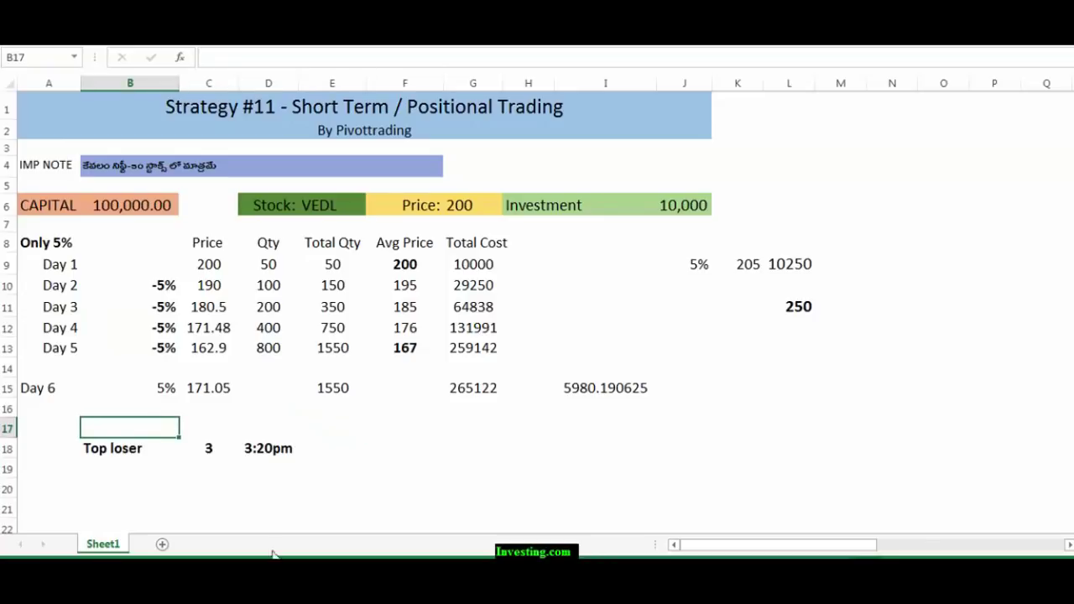
{"action": "mouse_move", "coordinate": [267, 603]}
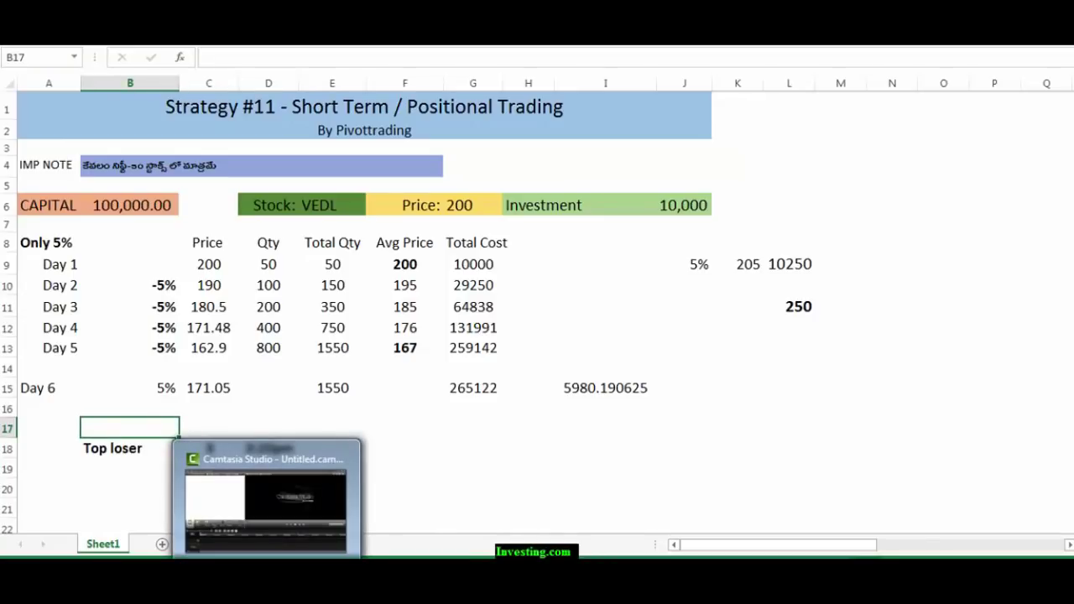